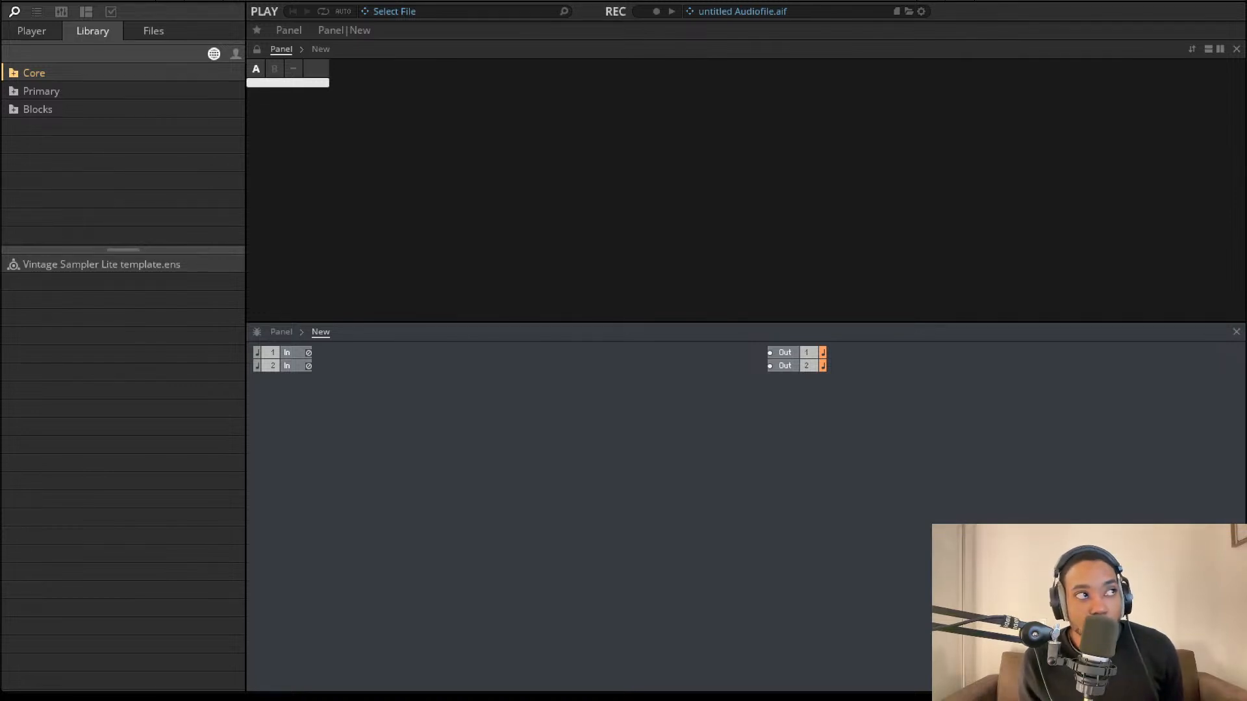
Launch Reaktor 6 and choose Build on its start screen to open a new ensemble.
{"action": "left_click", "coordinate": [27, 31]}
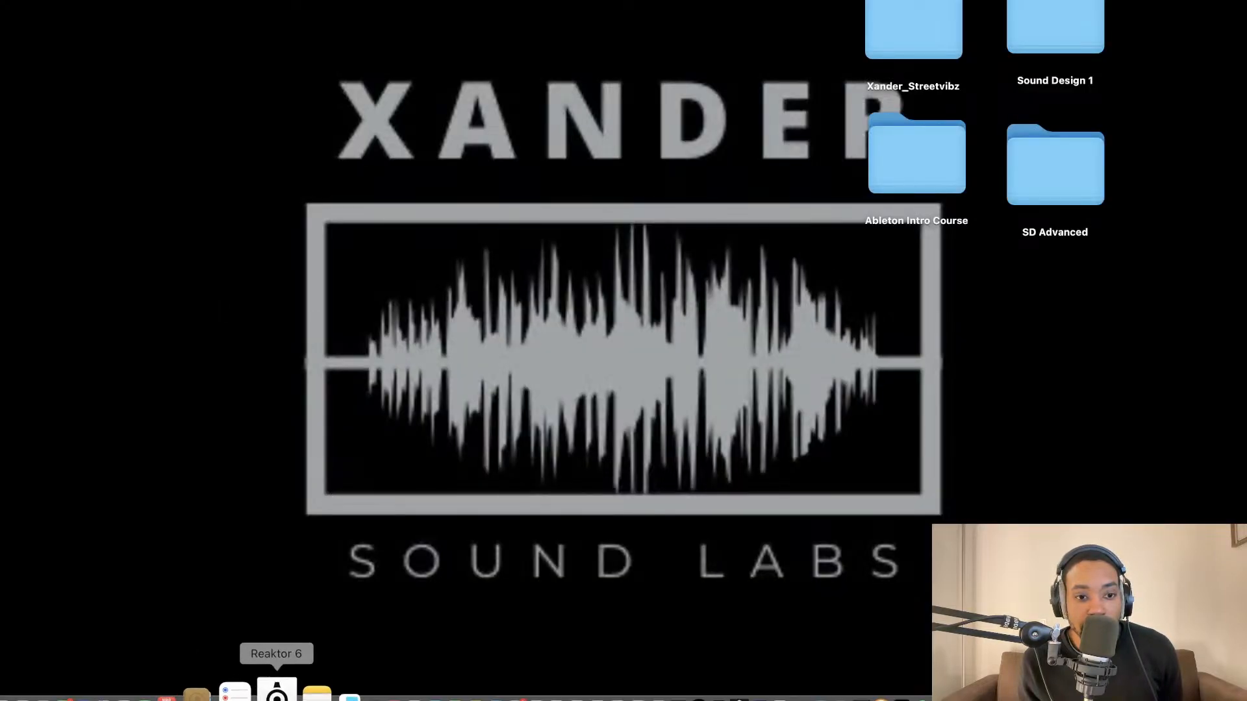
{"action": "left_click", "coordinate": [273, 690]}
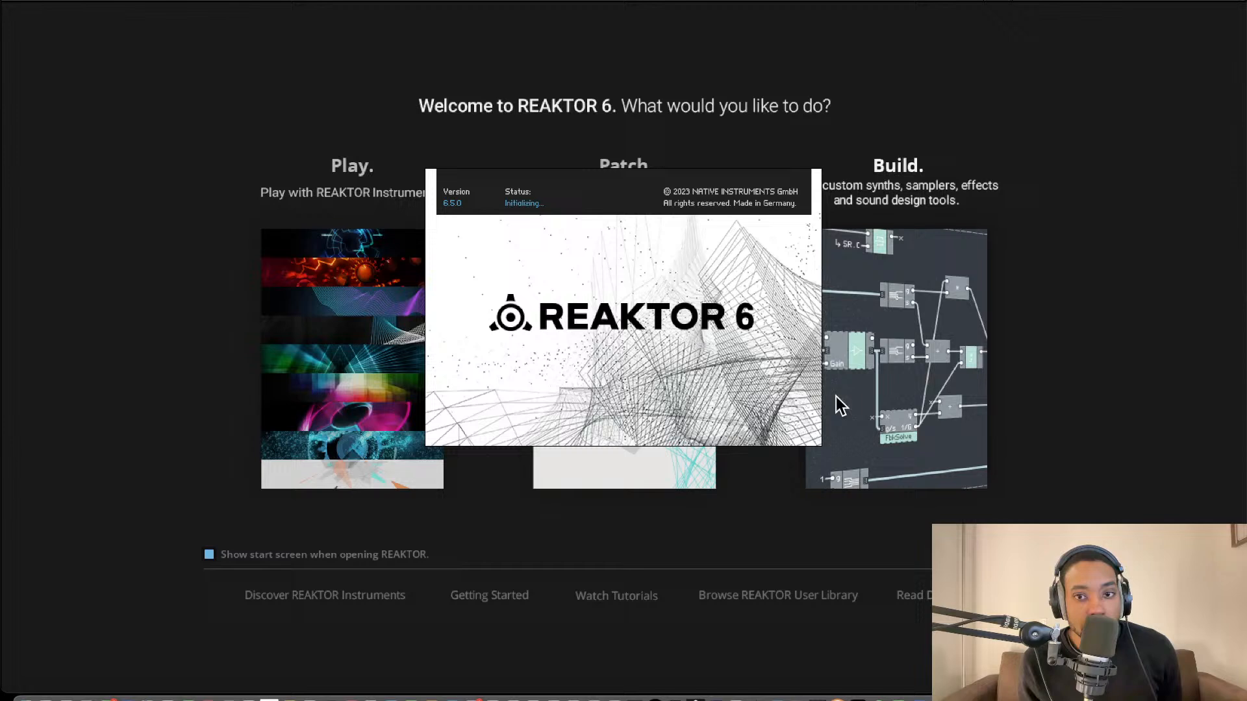
{"action": "left_click", "coordinate": [916, 343]}
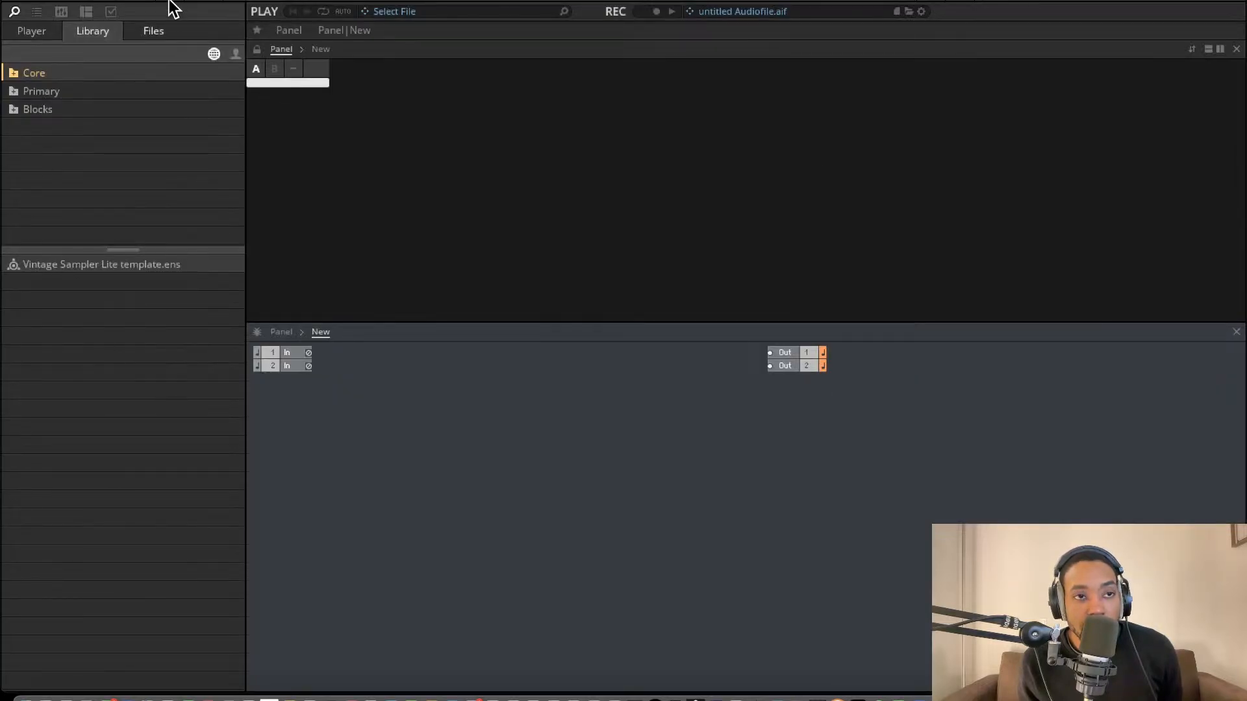
Add the Util Note In block from the Blocks Base Util folder to the ensemble structure.
{"action": "left_click", "coordinate": [43, 31]}
{"action": "scroll", "coordinate": [52, 98], "scroll_direction": "up", "scroll_amount": 3}
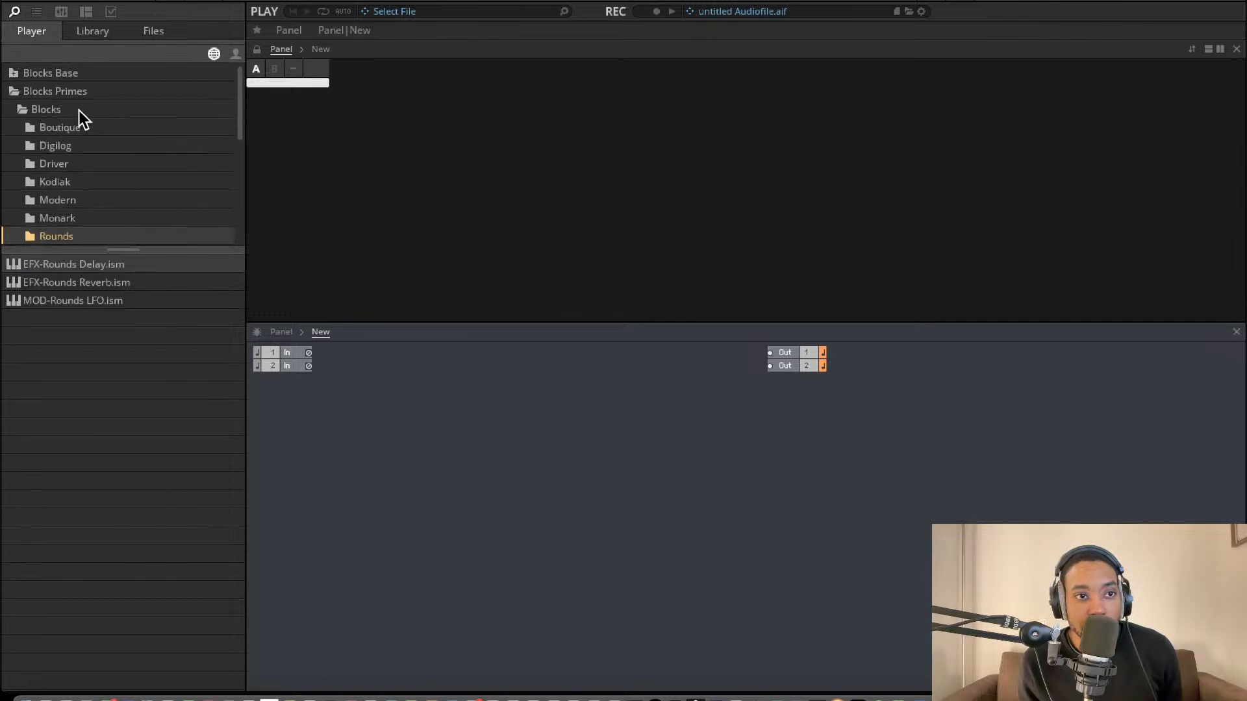
{"action": "left_click", "coordinate": [11, 89]}
{"action": "left_click", "coordinate": [13, 76]}
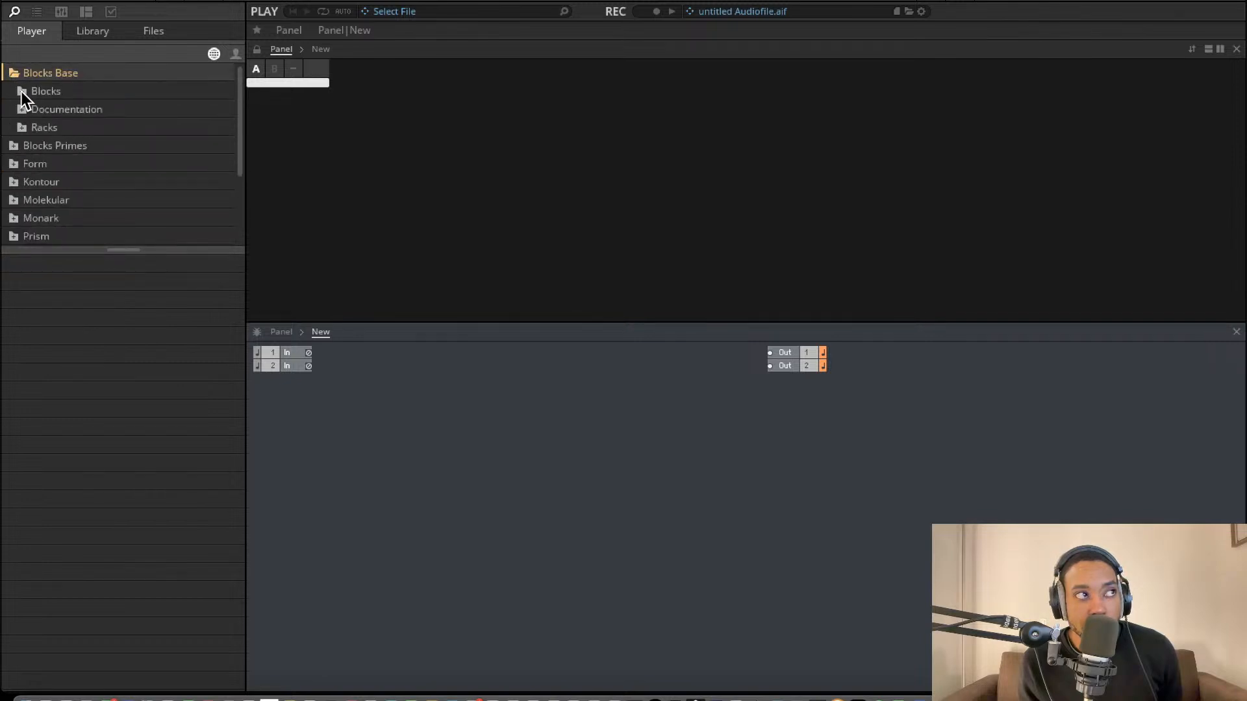
{"action": "left_click", "coordinate": [23, 116]}
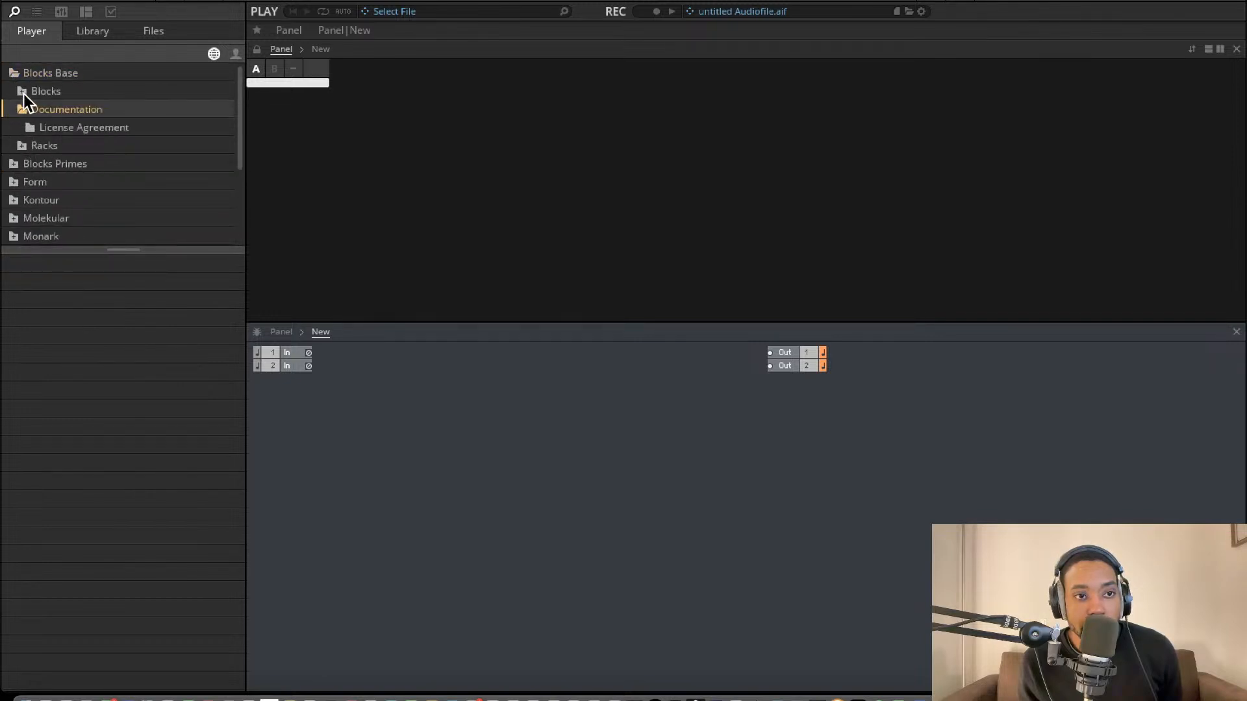
{"action": "left_click", "coordinate": [24, 93]}
{"action": "left_click", "coordinate": [67, 129]}
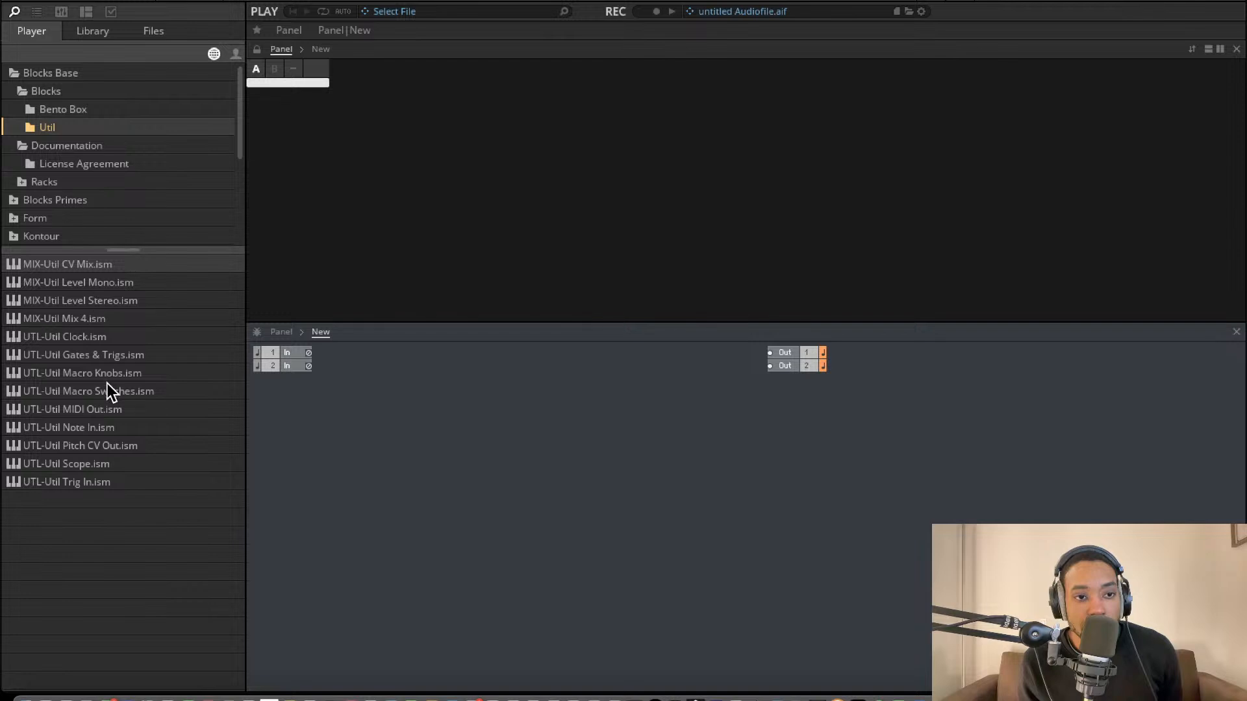
{"action": "left_click", "coordinate": [60, 110]}
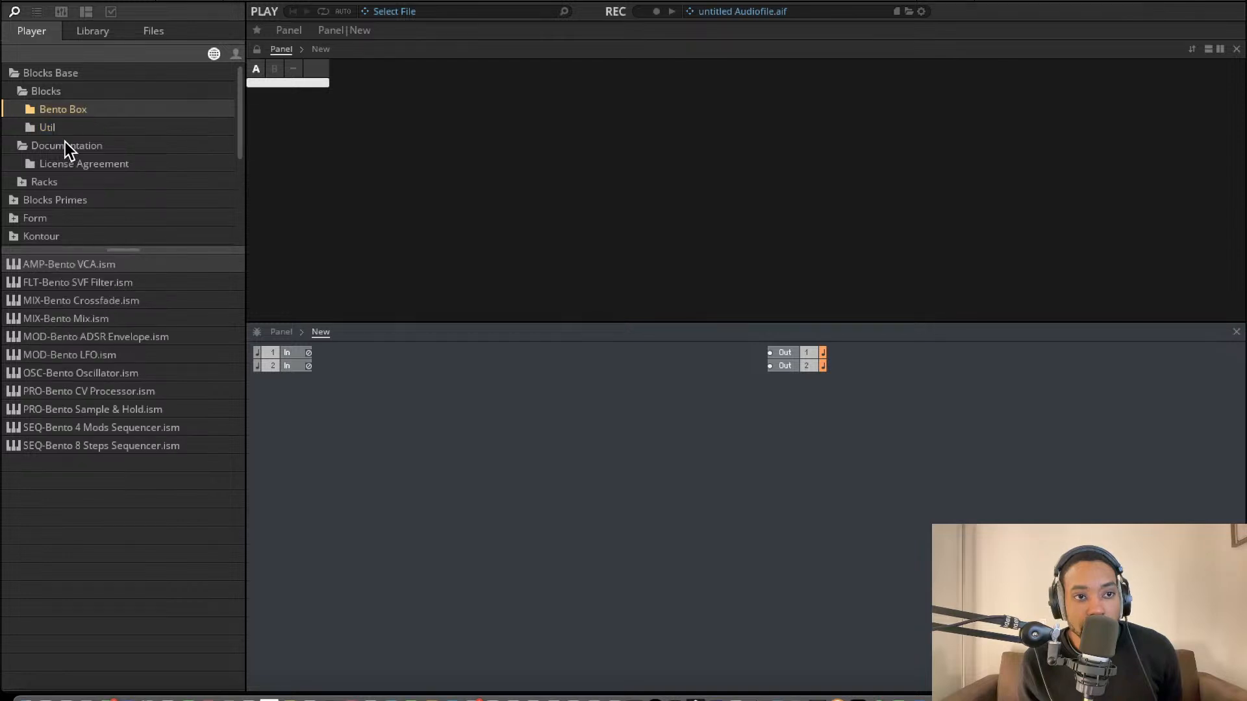
{"action": "left_click", "coordinate": [66, 132]}
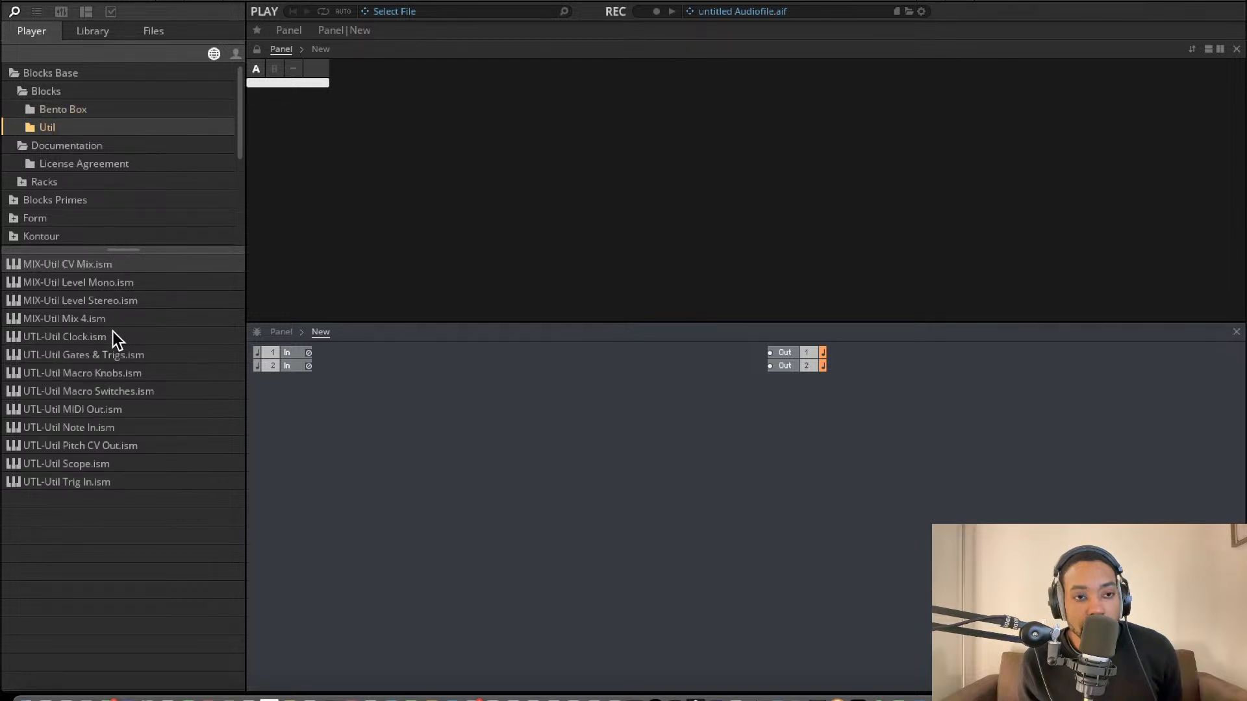
{"action": "left_click_drag", "start_coordinate": [93, 431], "coordinate": [368, 392]}
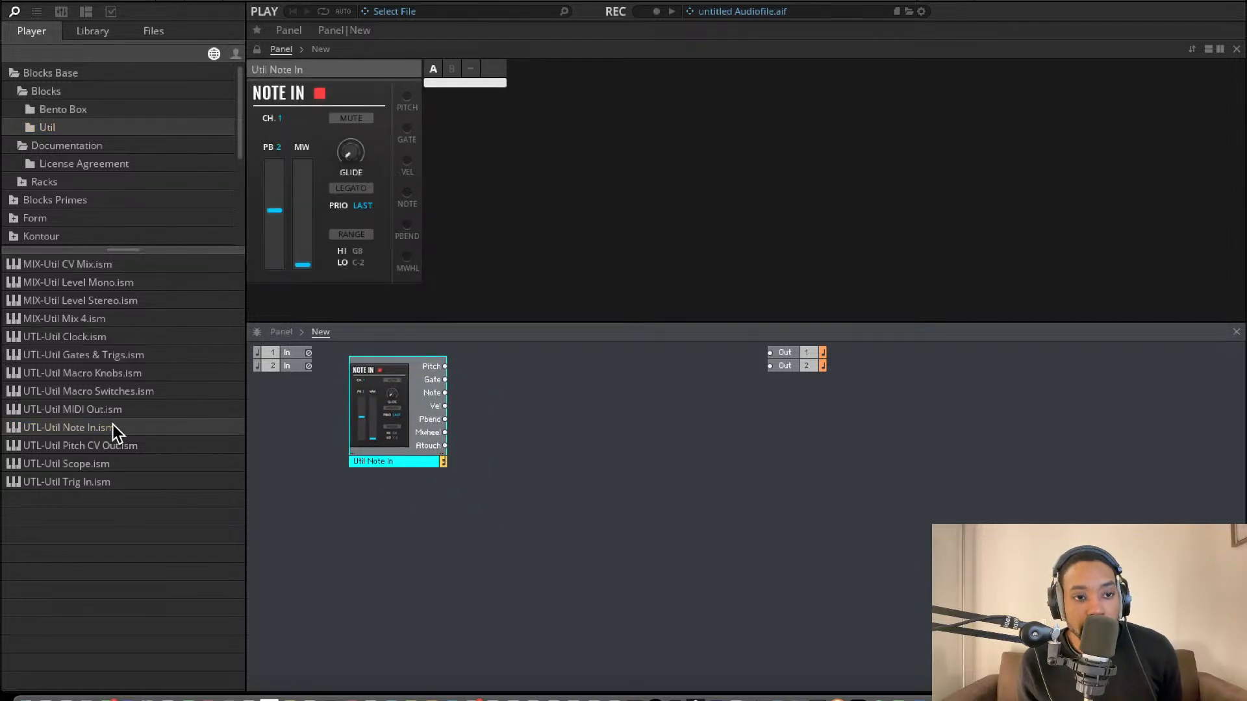
Add the Bento 8 Steps Sequencer and Bento LFO blocks from the Bento Box folder to the structure.
{"action": "left_click", "coordinate": [78, 109]}
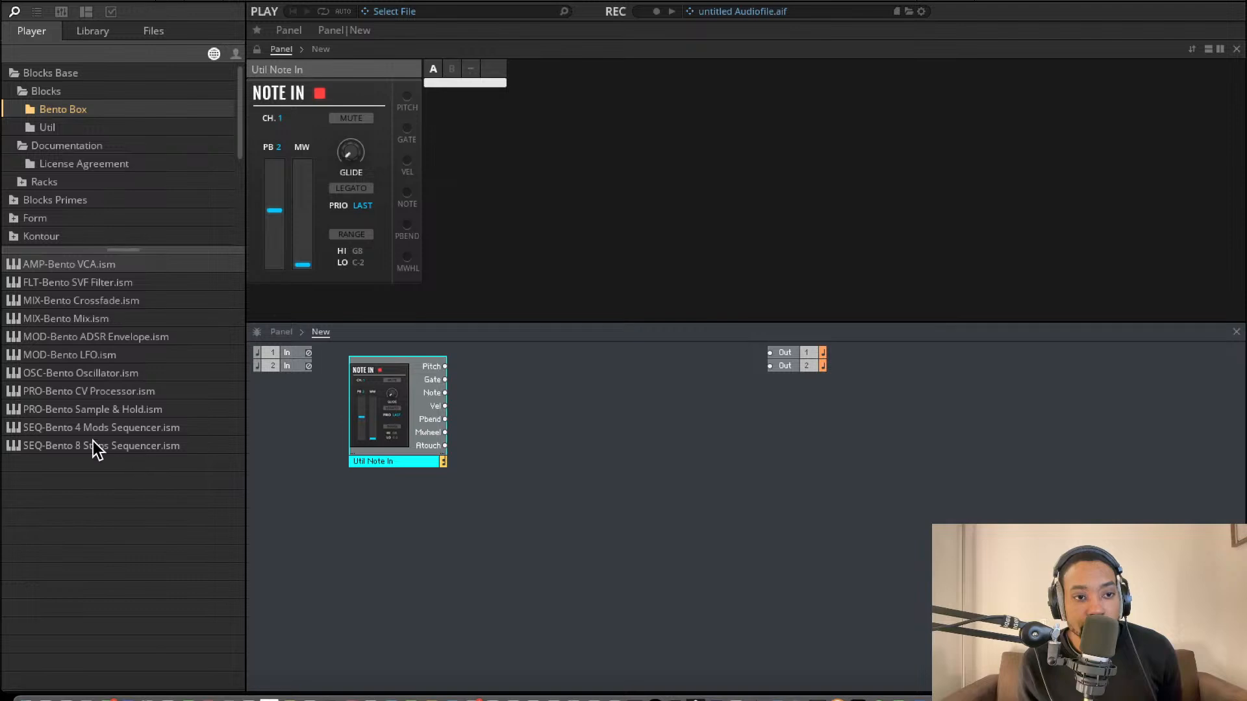
{"action": "left_click_drag", "start_coordinate": [92, 444], "coordinate": [410, 524]}
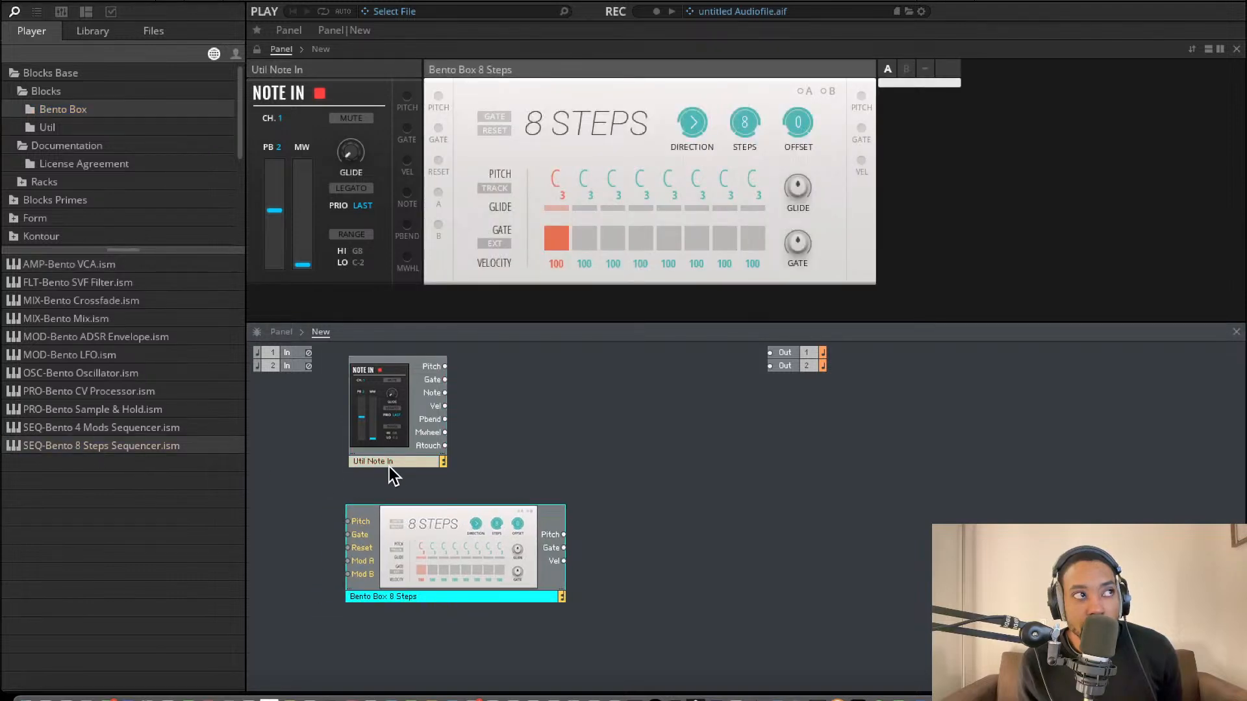
{"action": "left_click_drag", "start_coordinate": [104, 356], "coordinate": [592, 598]}
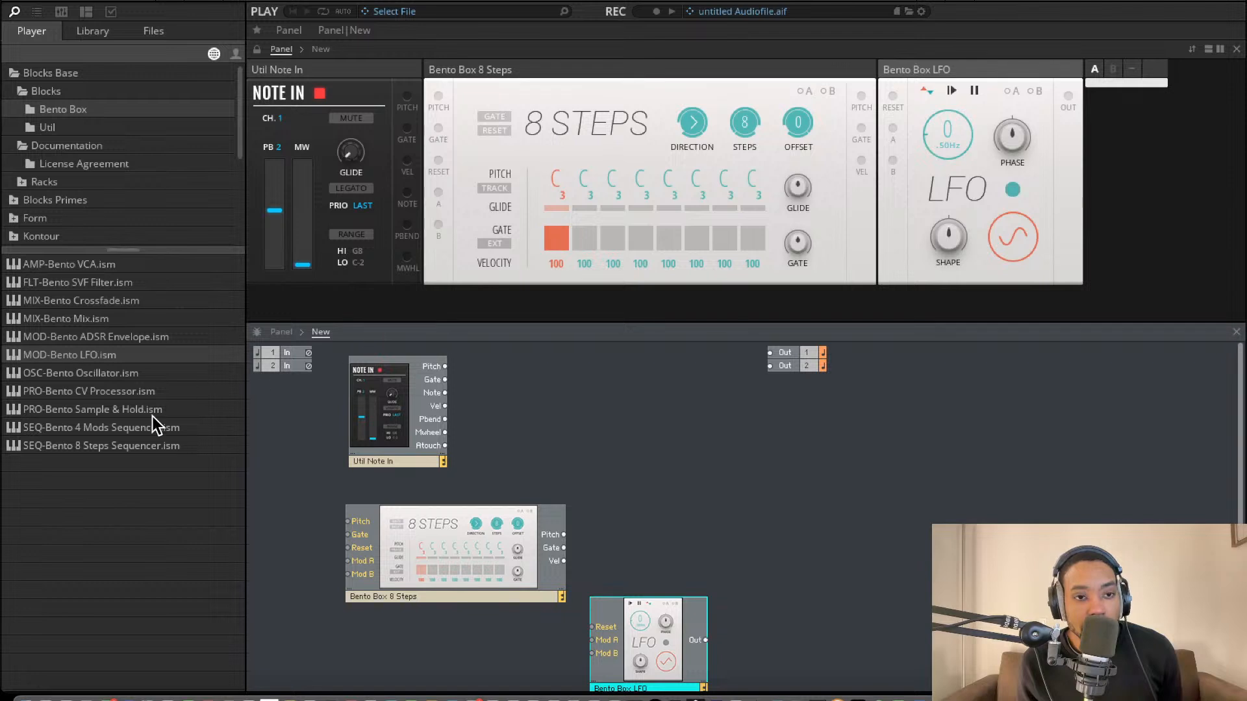
Add the Bento Sample & Hold and Bento VCA blocks, spacing the blocks apart in the structure.
{"action": "left_click_drag", "start_coordinate": [104, 409], "coordinate": [769, 567]}
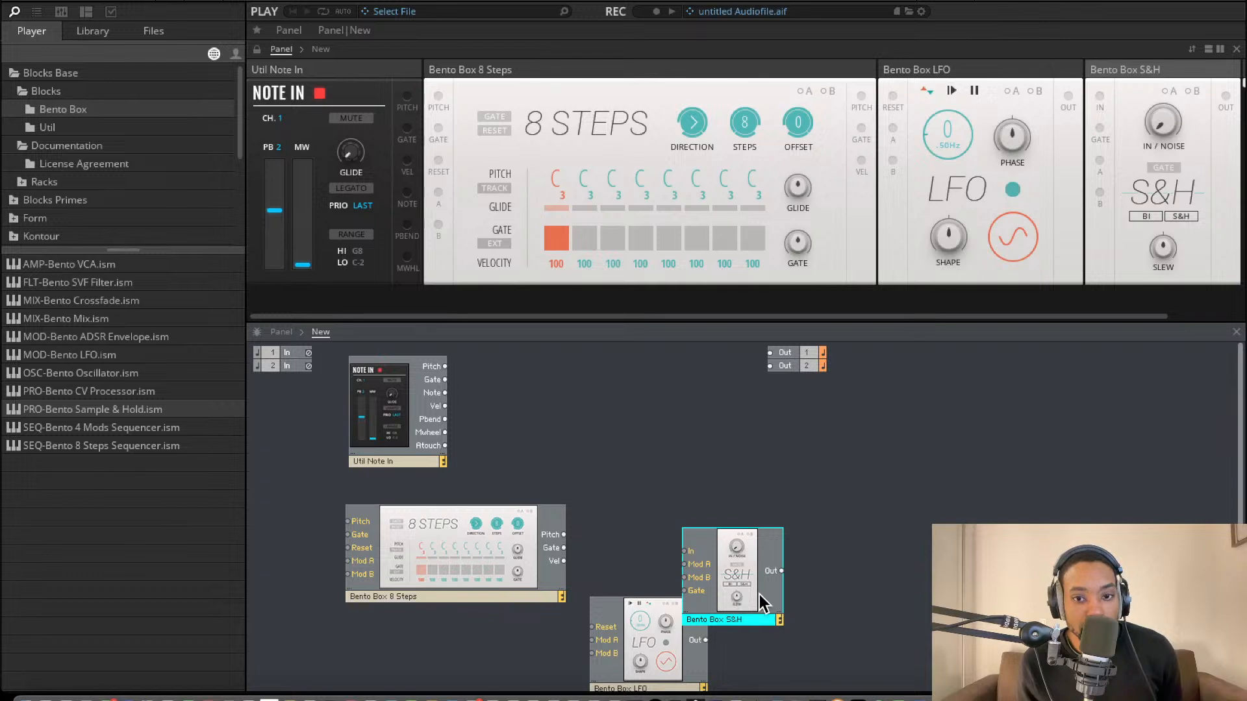
{"action": "left_click_drag", "start_coordinate": [766, 605], "coordinate": [812, 605]}
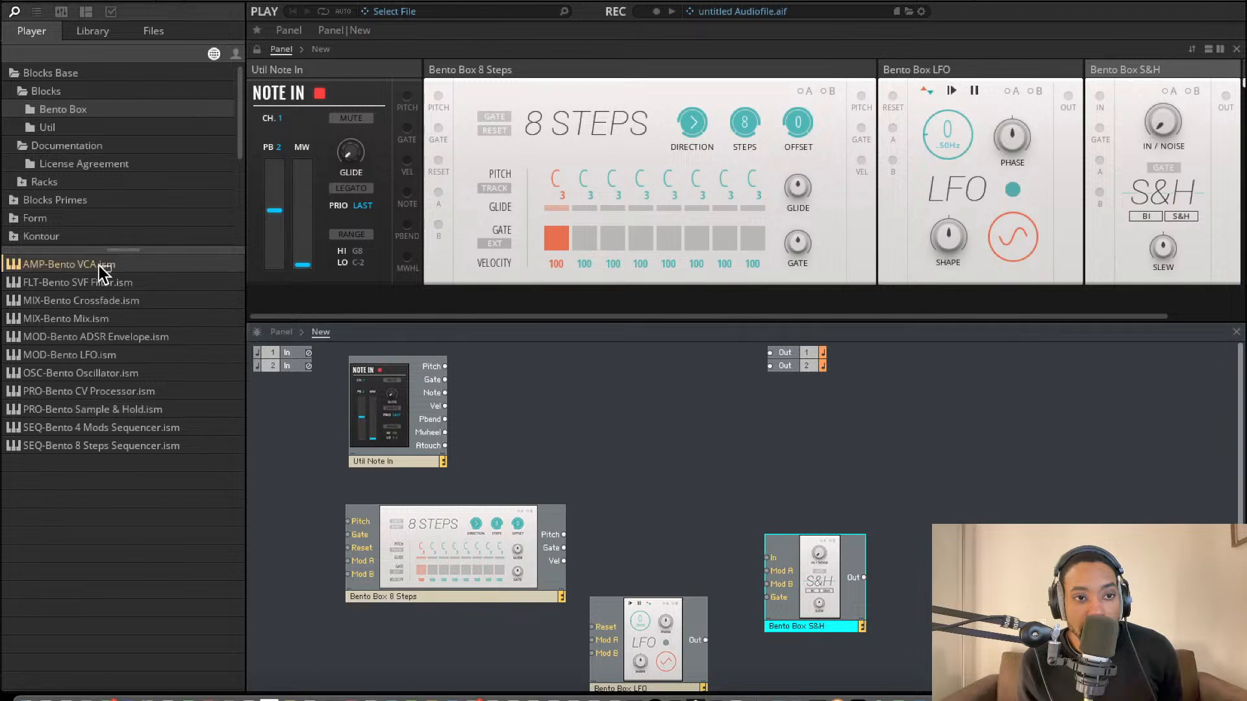
{"action": "left_click_drag", "start_coordinate": [98, 266], "coordinate": [823, 415]}
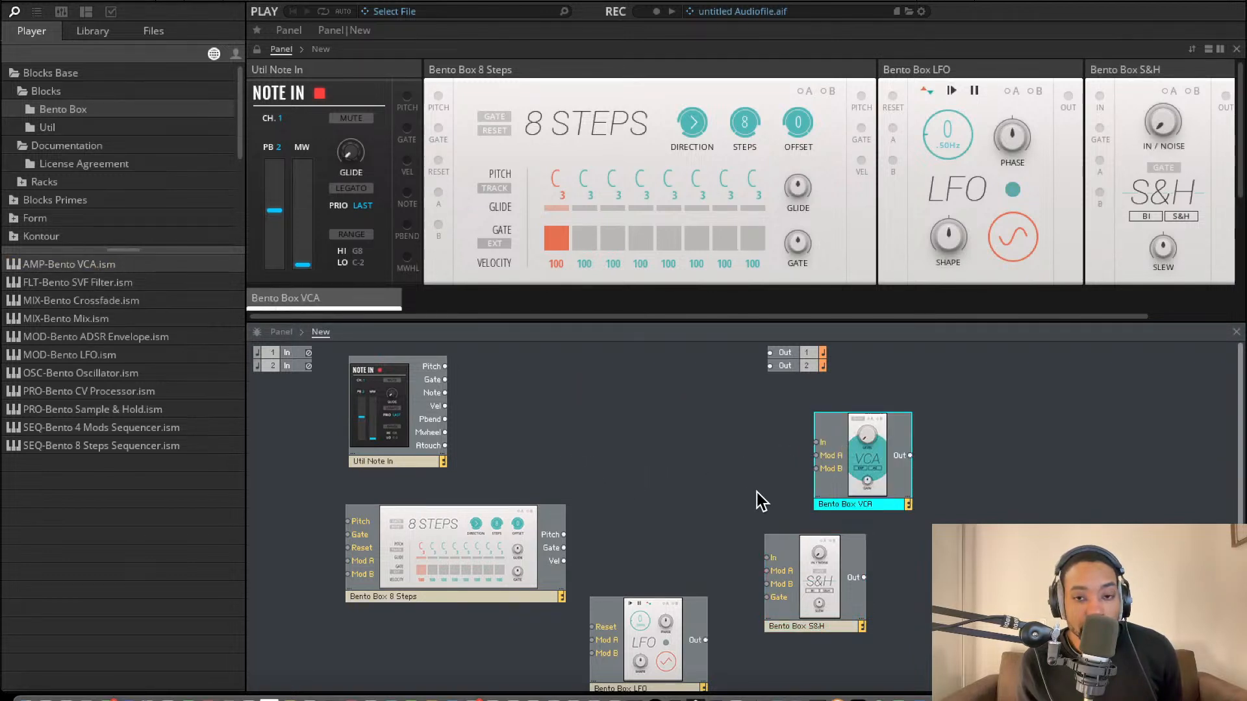
{"action": "left_click_drag", "start_coordinate": [454, 549], "coordinate": [374, 558]}
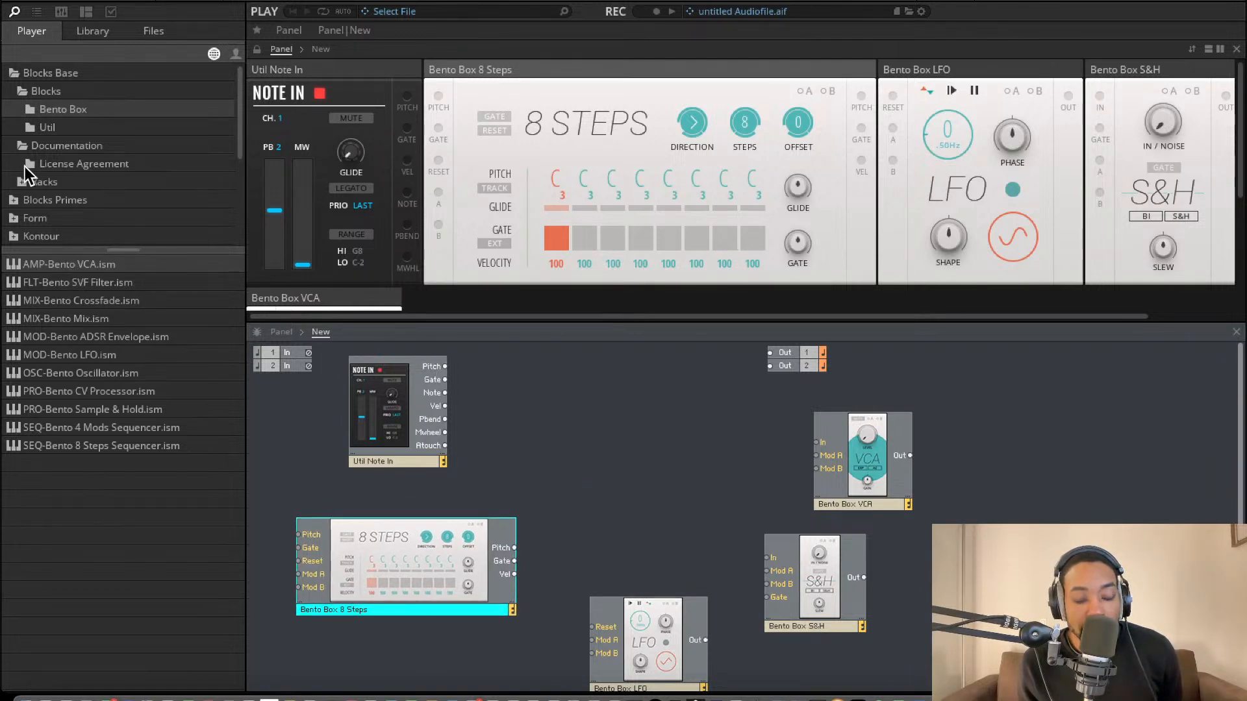
Add a Bento Oscillator block between Note In and the VCA and set its waveform to triangle.
{"action": "left_click_drag", "start_coordinate": [96, 372], "coordinate": [585, 415]}
{"action": "scroll", "coordinate": [619, 227], "scroll_direction": "down", "scroll_amount": 2}
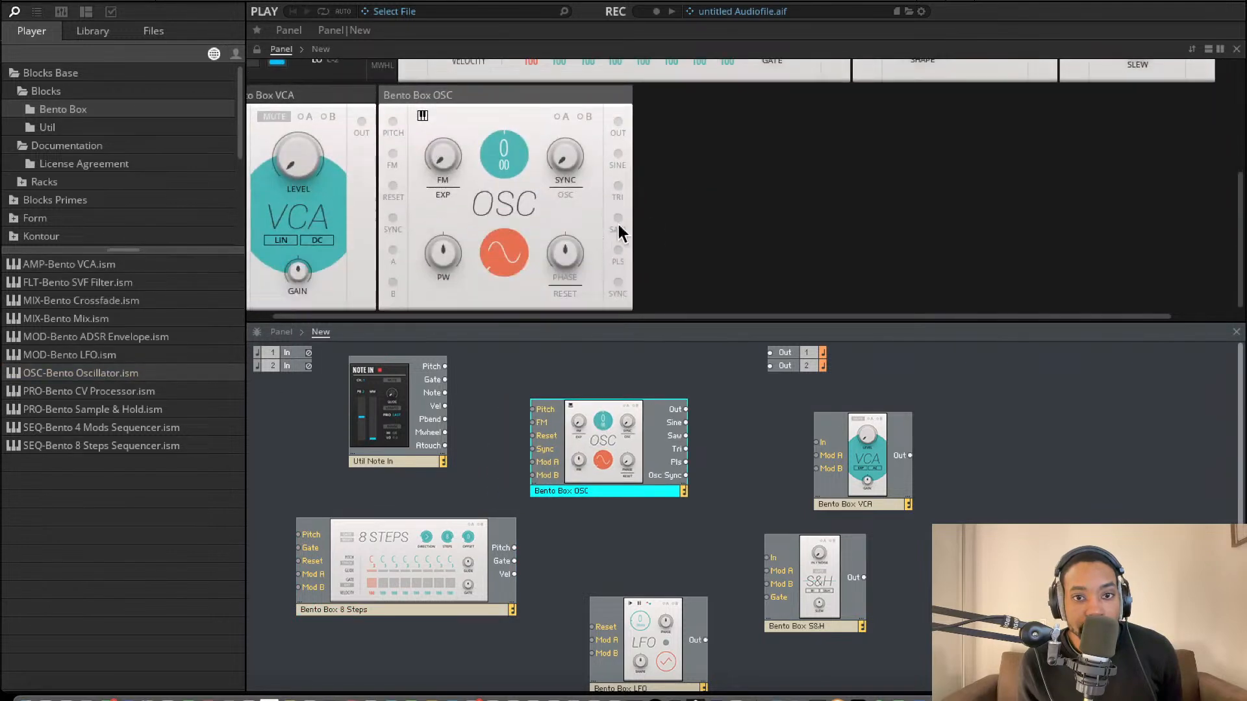
{"action": "left_click", "coordinate": [505, 258]}
{"action": "left_click_drag", "start_coordinate": [471, 2], "coordinate": [480, 113]}
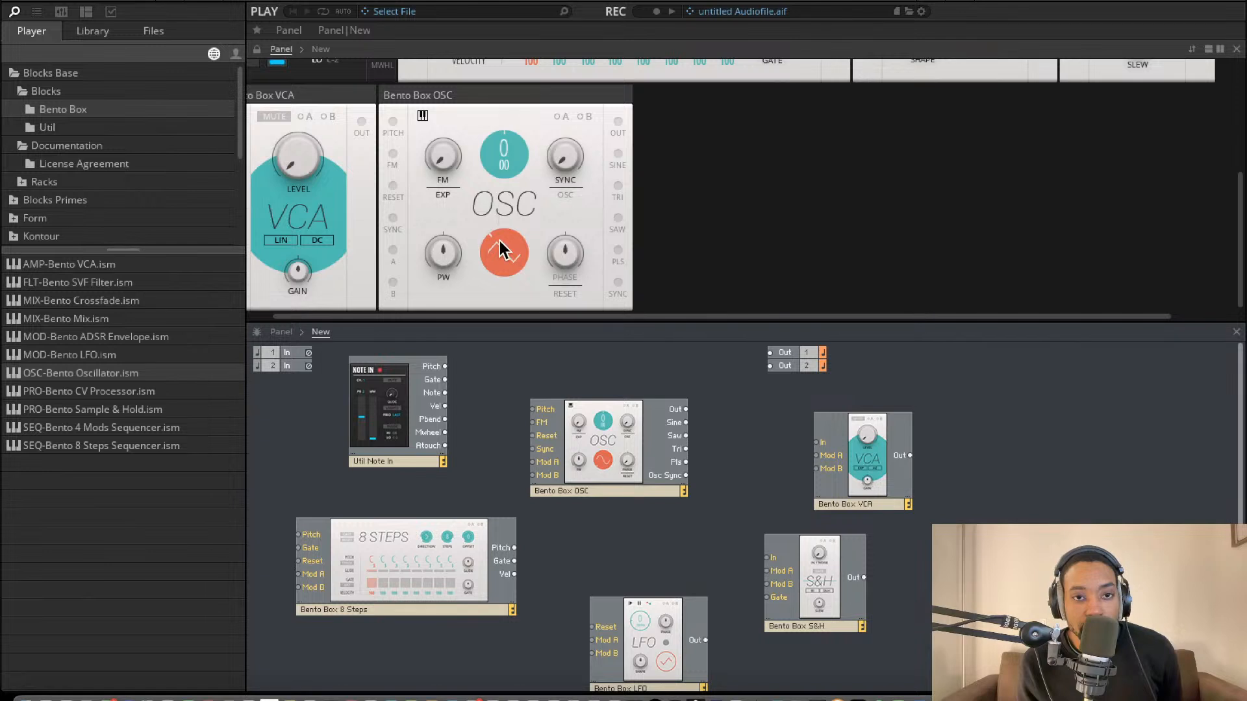
Duplicate the Bento Box OSC block and place the copy directly beneath the original.
{"action": "left_click", "coordinate": [574, 429]}
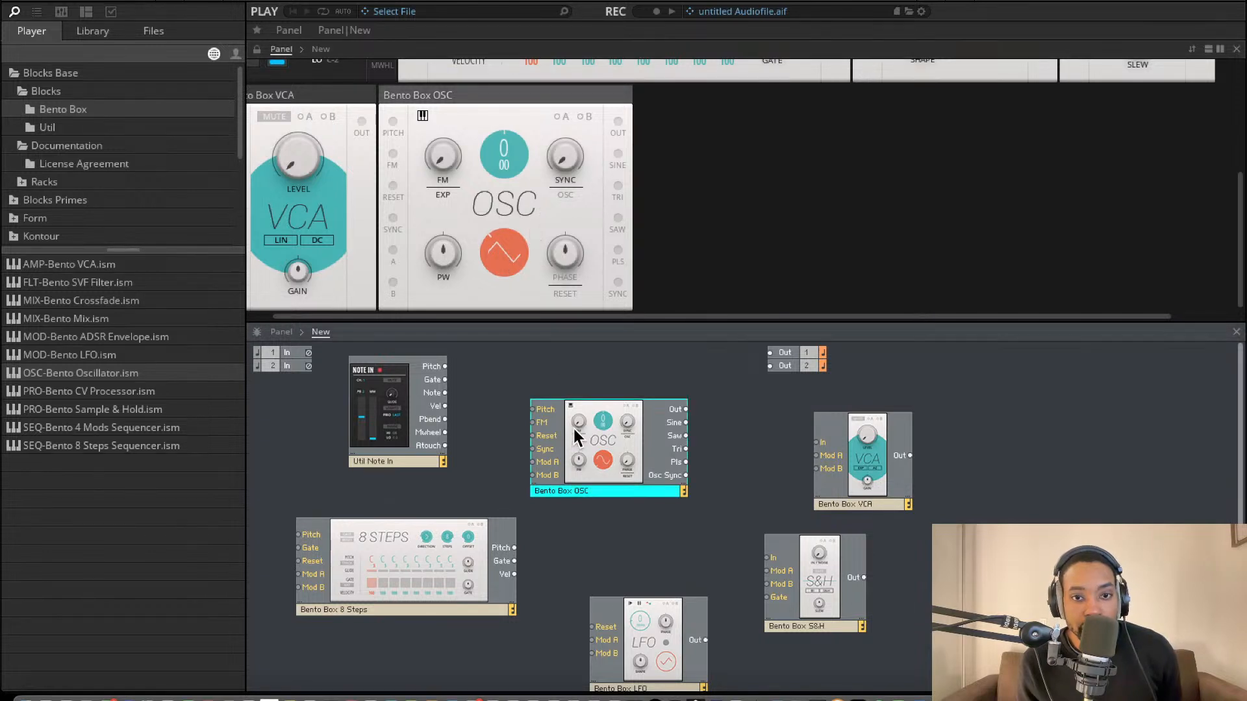
{"action": "key", "text": "super+d"}
{"action": "left_click_drag", "start_coordinate": [598, 467], "coordinate": [594, 505]}
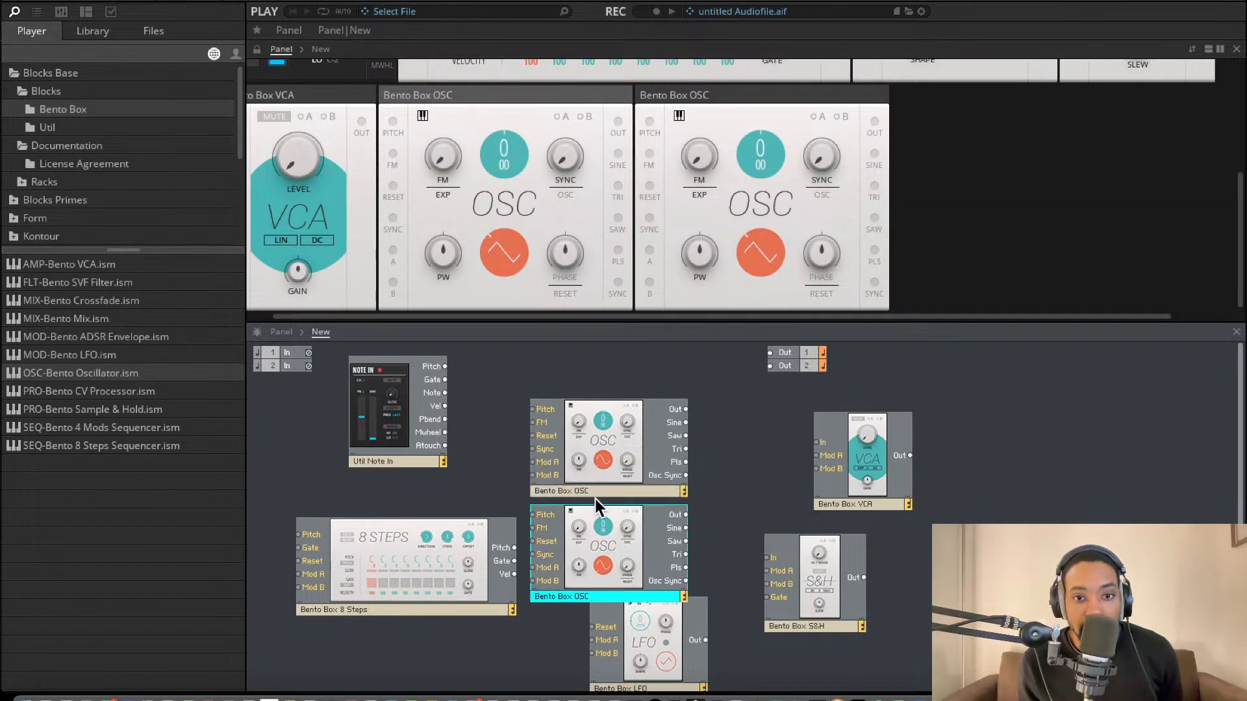
Rename the upper oscillator block Bento Box OSC A and the lower one Bento Box OSC B.
{"action": "left_click", "coordinate": [588, 462]}
{"action": "double_click", "coordinate": [599, 481]}
{"action": "left_click", "coordinate": [603, 484]}
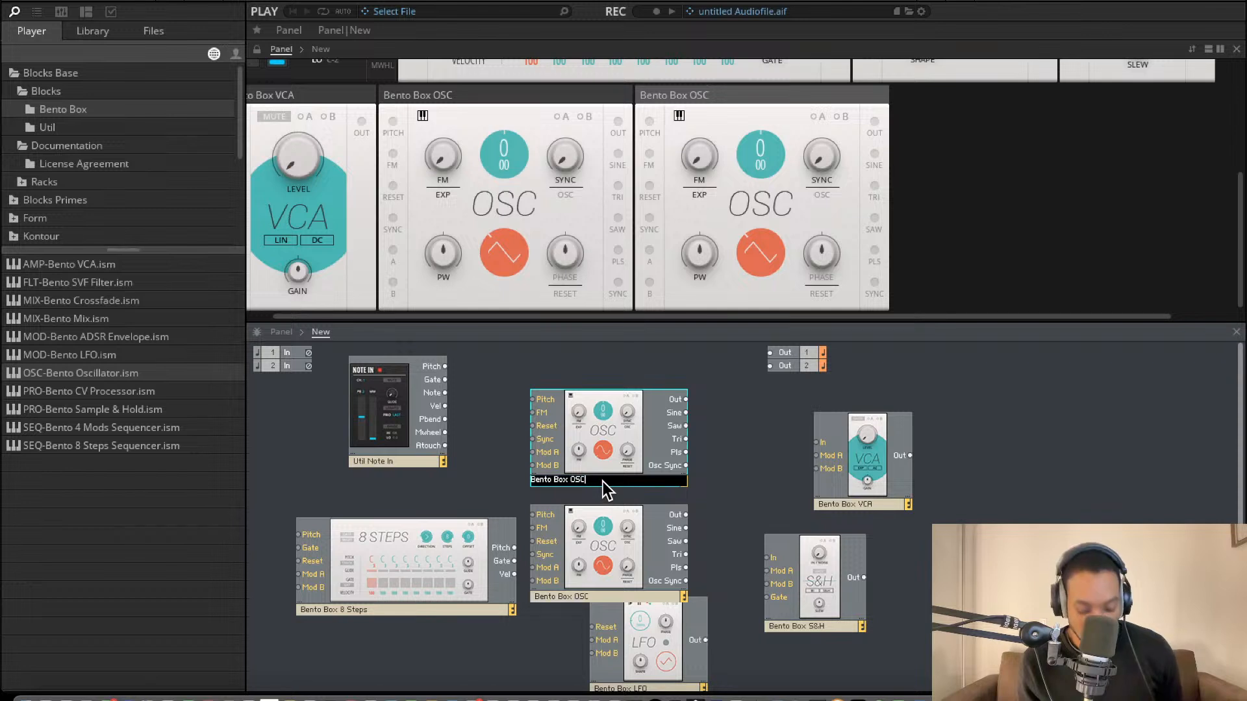
{"action": "type", "text": "a"}
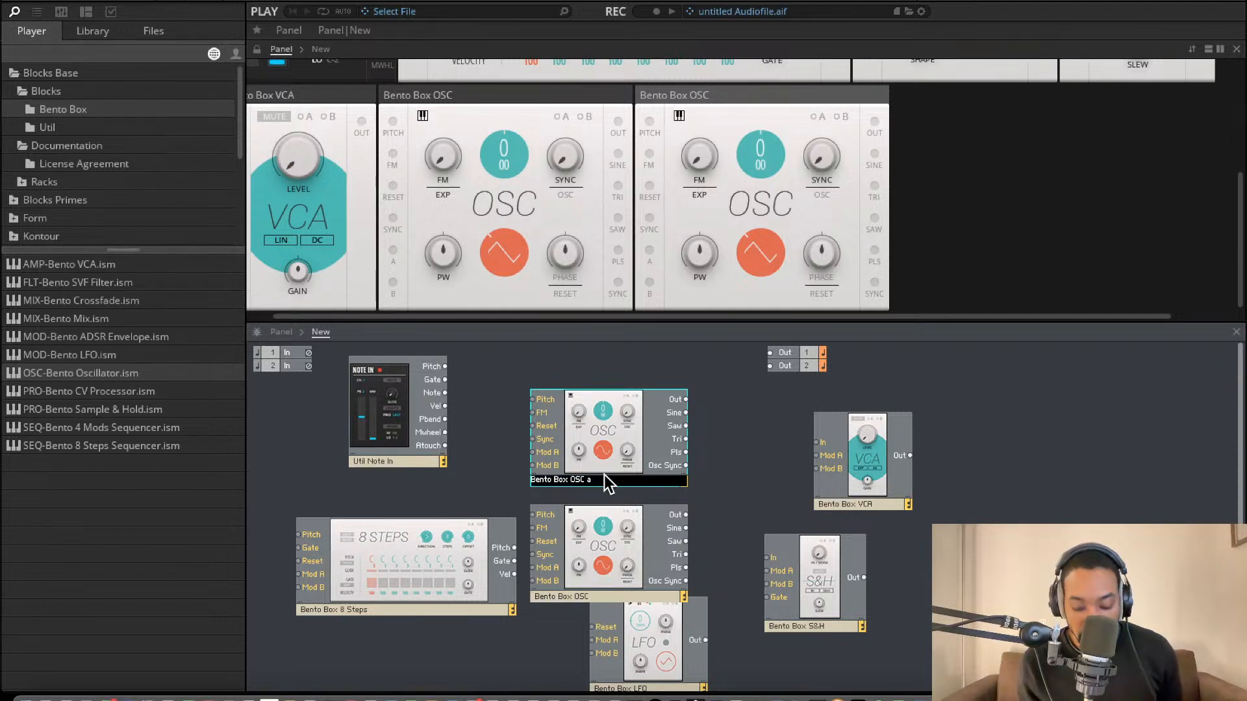
{"action": "mouse_move", "coordinate": [606, 482]}
{"action": "double_click", "coordinate": [592, 595]}
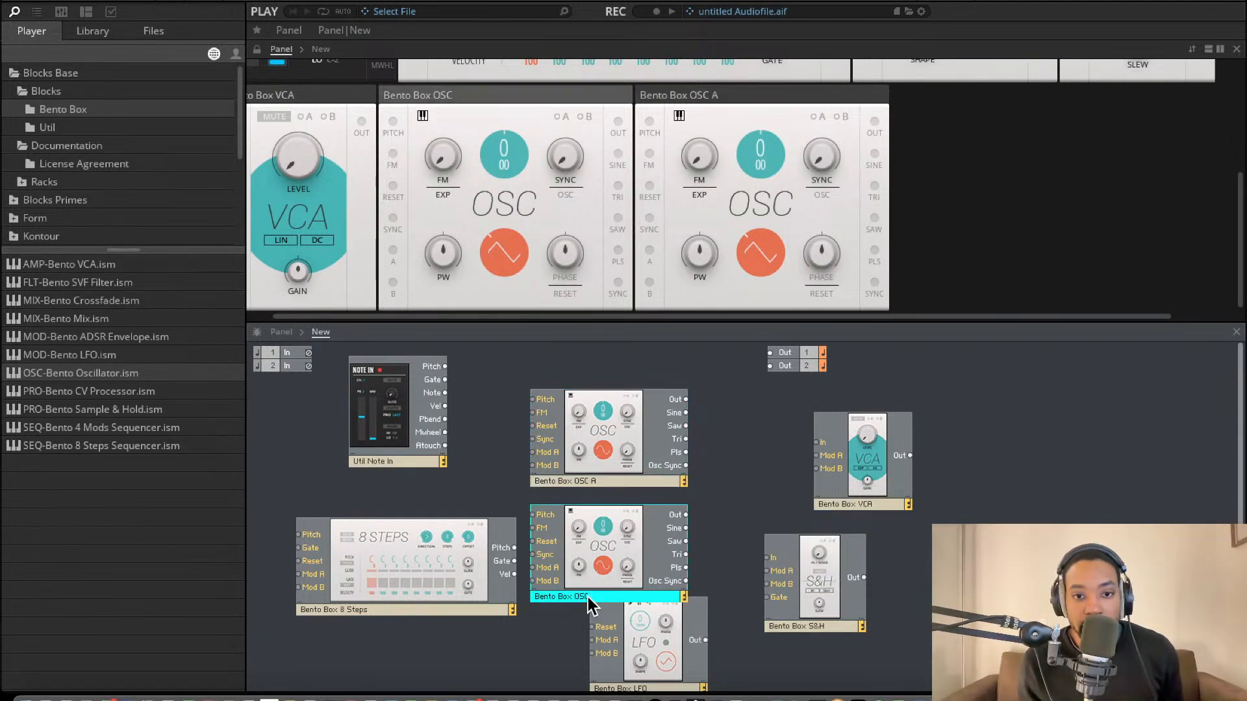
{"action": "left_click", "coordinate": [596, 595]}
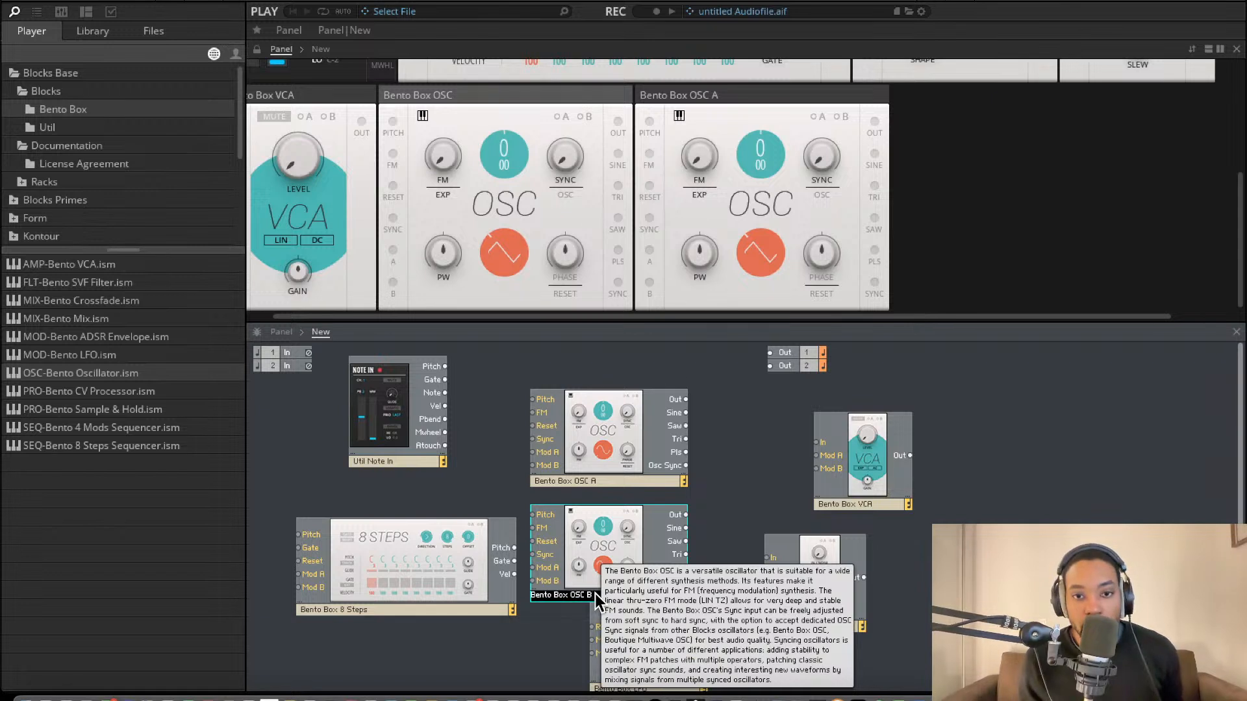
{"action": "type", "text": "B"}
{"action": "key", "text": "Return"}
Add a Bento Mix block beside the oscillators and delete the cable between OSC A and Mix In 1.
{"action": "left_click_drag", "start_coordinate": [625, 452], "coordinate": [624, 441]}
{"action": "left_click_drag", "start_coordinate": [614, 526], "coordinate": [612, 509]}
{"action": "left_click_drag", "start_coordinate": [90, 318], "coordinate": [686, 390]}
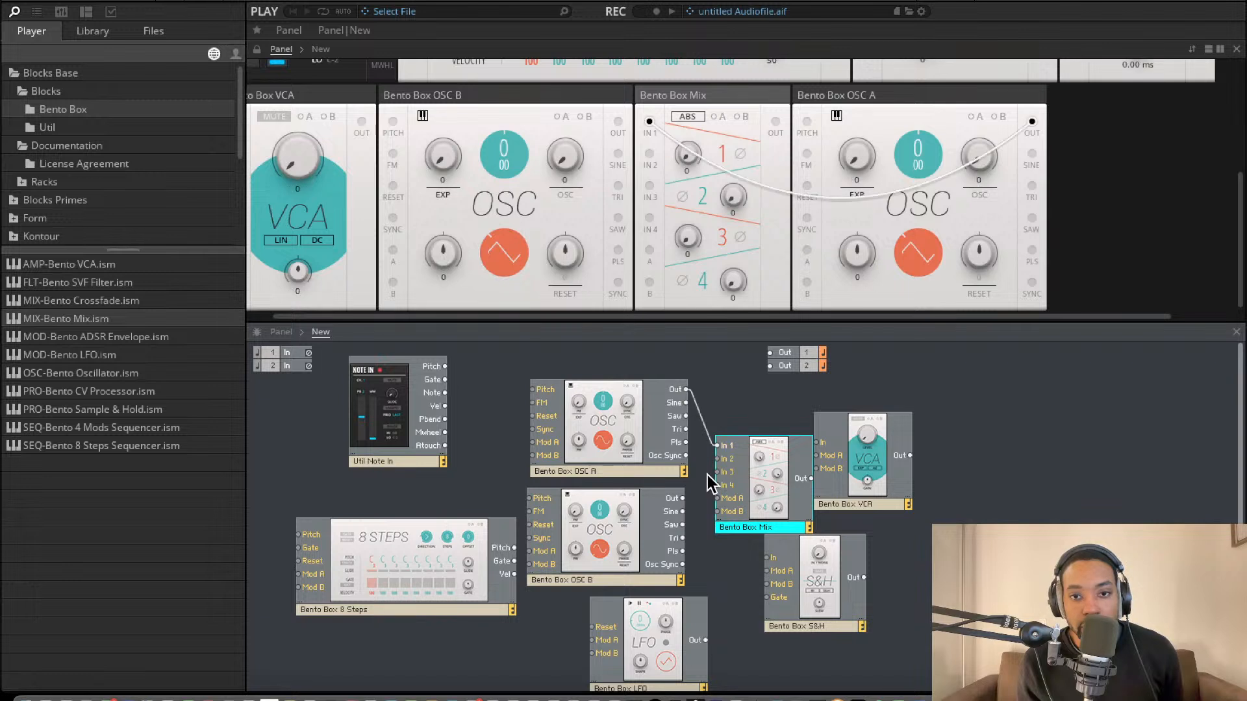
{"action": "left_click", "coordinate": [703, 417]}
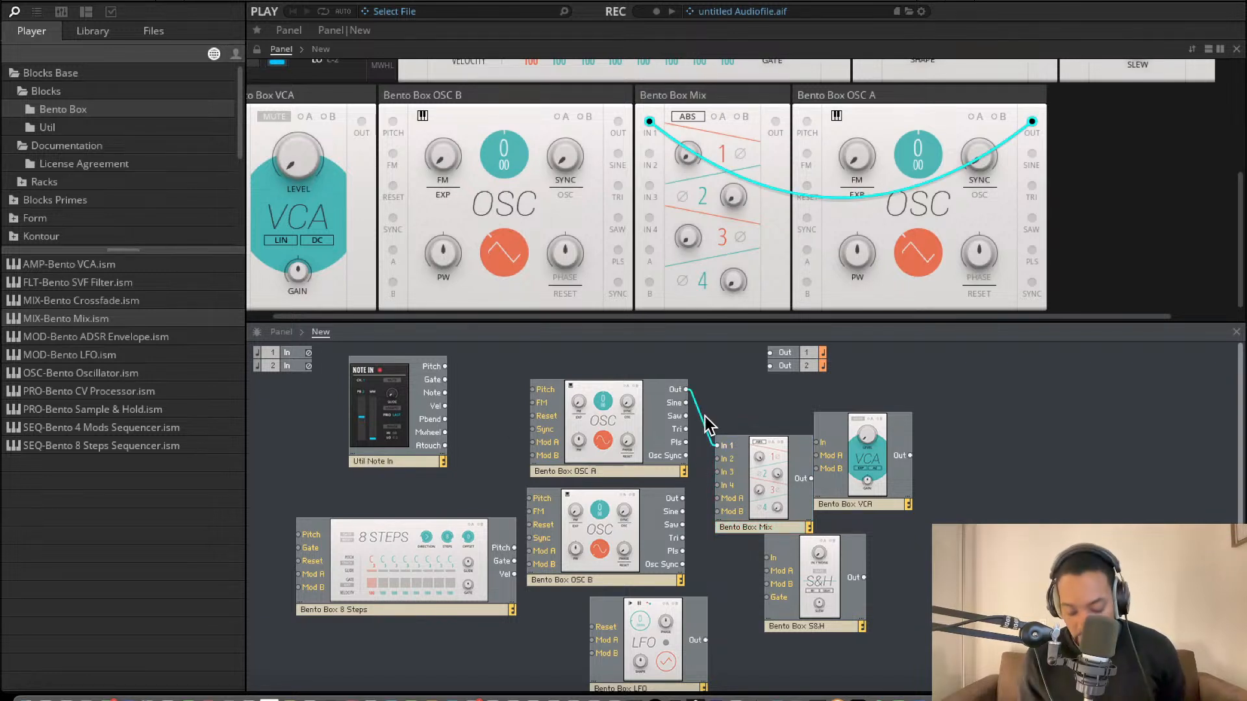
{"action": "key", "text": "Delete"}
Connect Note In's Pitch to both oscillators' Pitch inputs, and wire OSC A Out to Mix In 1 and OSC B Out to In 2.
{"action": "left_click_drag", "start_coordinate": [445, 367], "coordinate": [534, 390]}
{"action": "left_click_drag", "start_coordinate": [440, 364], "coordinate": [529, 499]}
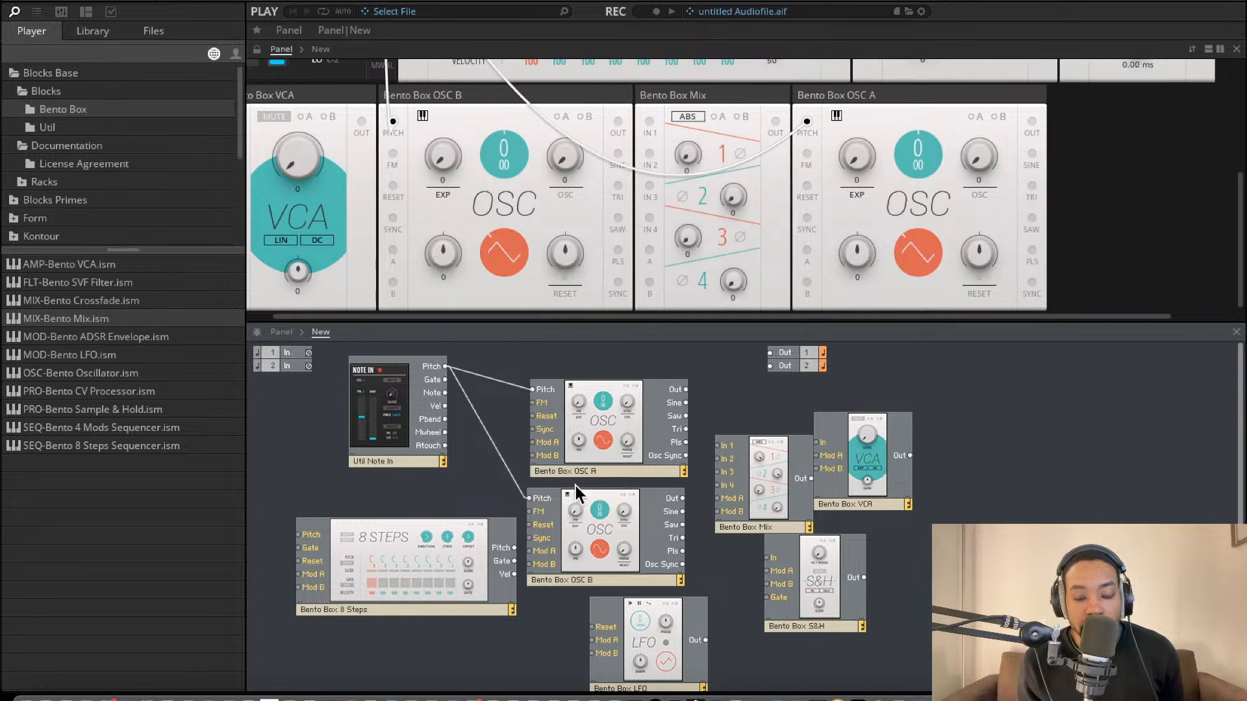
{"action": "left_click_drag", "start_coordinate": [590, 440], "coordinate": [561, 424]}
{"action": "left_click_drag", "start_coordinate": [568, 549], "coordinate": [532, 530]}
{"action": "left_click_drag", "start_coordinate": [424, 562], "coordinate": [357, 585]}
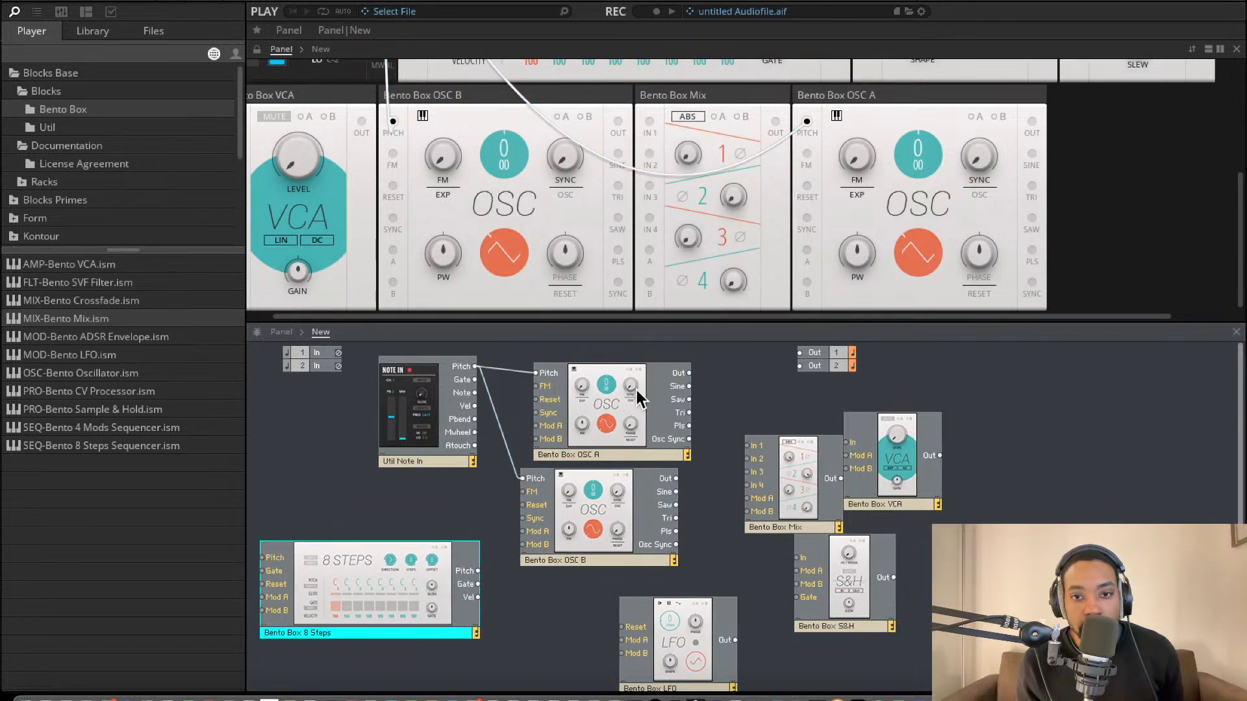
{"action": "left_click_drag", "start_coordinate": [690, 373], "coordinate": [748, 447]}
{"action": "left_click_drag", "start_coordinate": [676, 479], "coordinate": [747, 459]}
Reposition the LFO and S&H blocks and route the LFO output through the S&H into the Mix block's Mod A input.
{"action": "left_click_drag", "start_coordinate": [720, 617], "coordinate": [679, 633]}
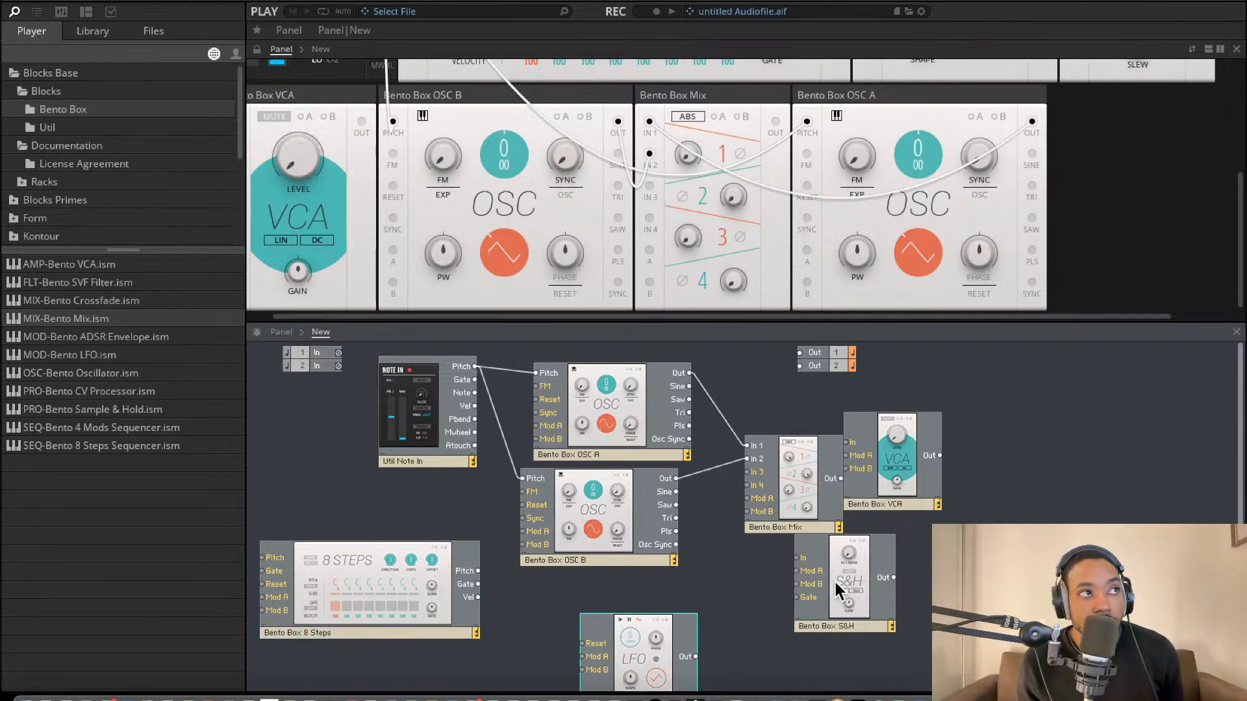
{"action": "left_click_drag", "start_coordinate": [833, 580], "coordinate": [874, 594]}
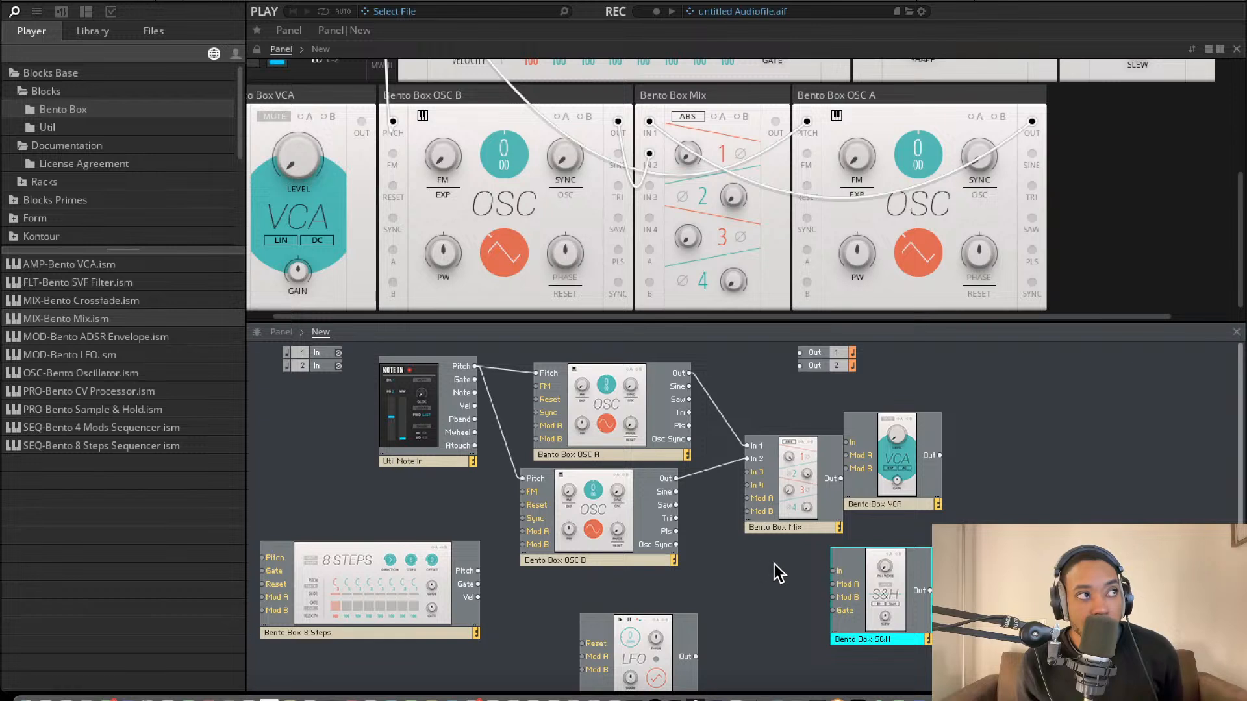
{"action": "left_click_drag", "start_coordinate": [650, 656], "coordinate": [585, 649]}
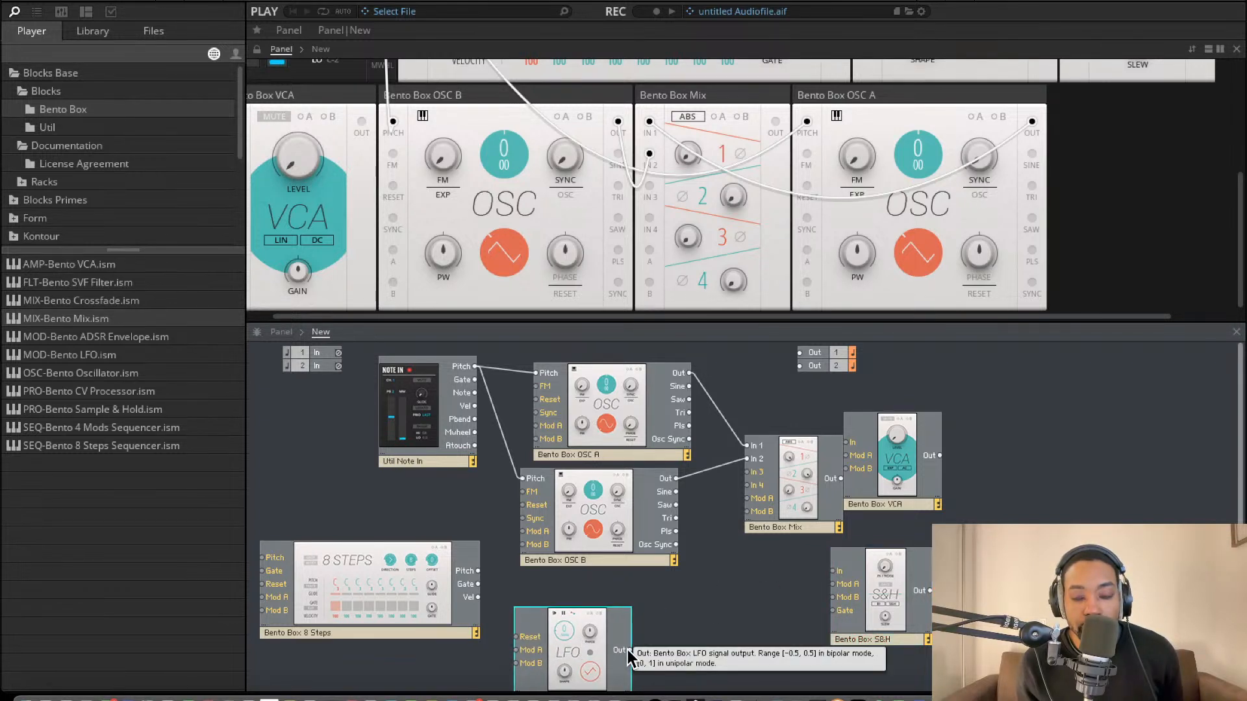
{"action": "left_click_drag", "start_coordinate": [627, 649], "coordinate": [747, 499]}
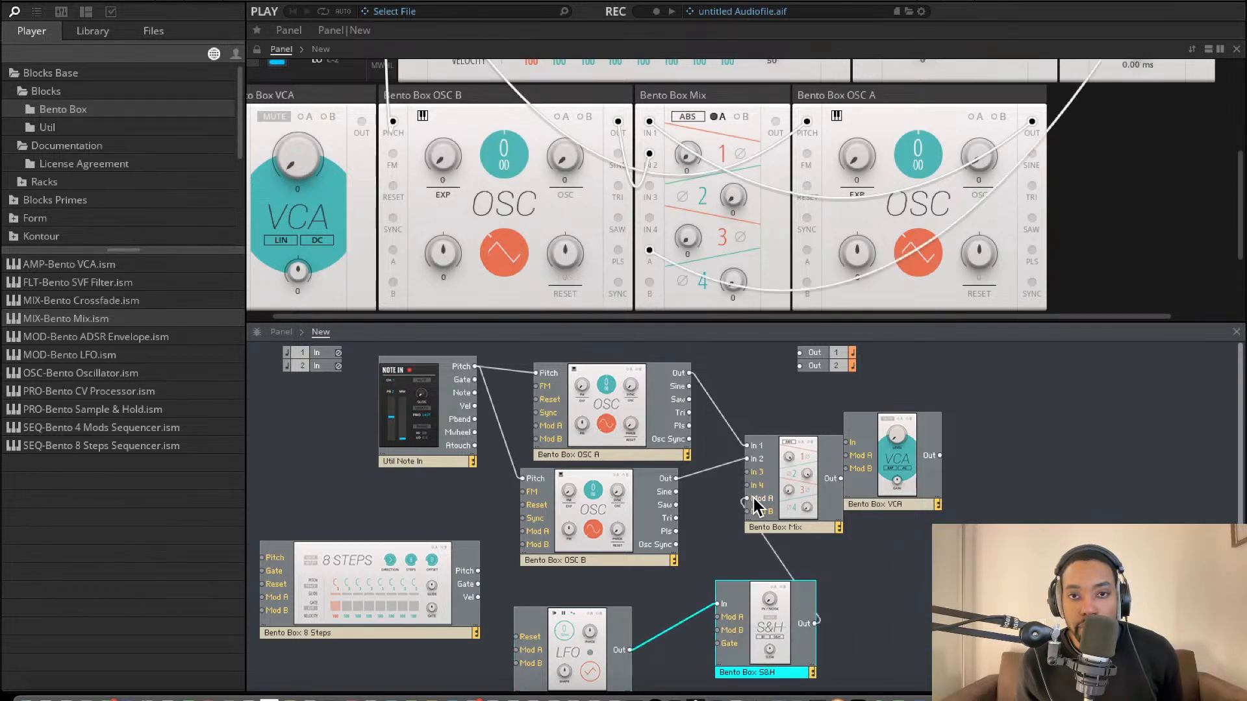
Show the Mix block's A modulation amounts and connect the Mix output to the VCA's In.
{"action": "left_click", "coordinate": [716, 116]}
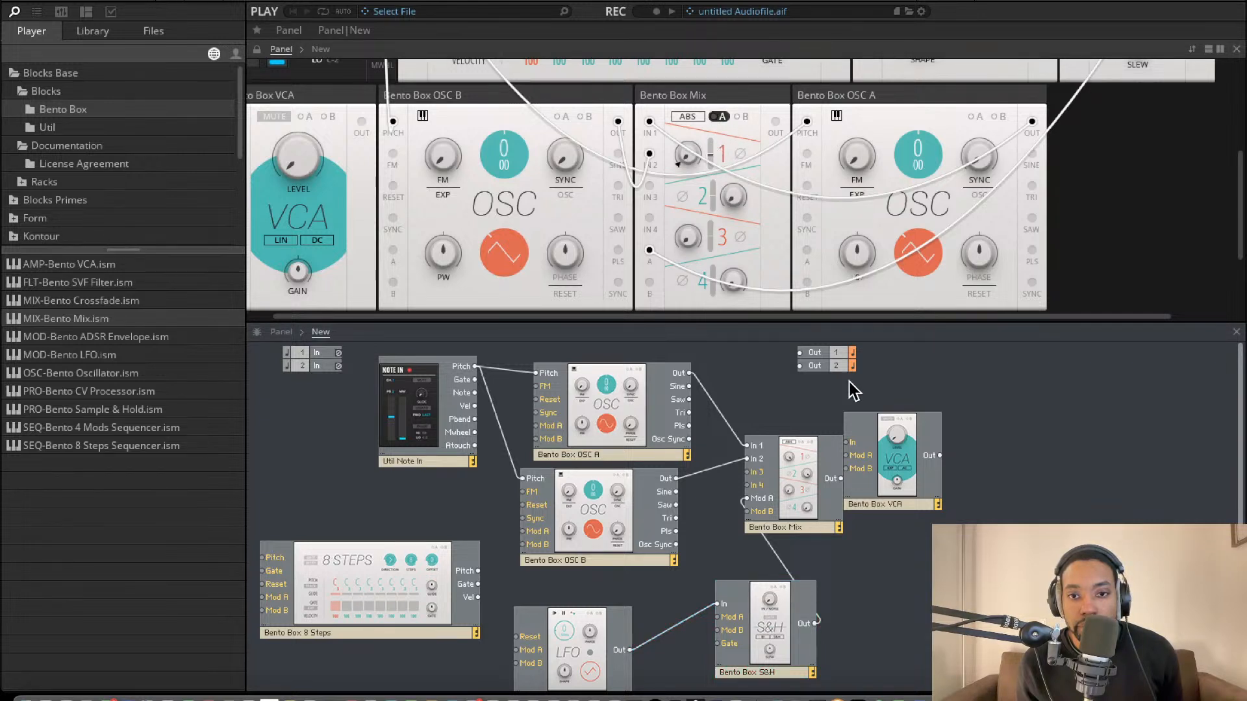
{"action": "left_click_drag", "start_coordinate": [841, 479], "coordinate": [846, 442]}
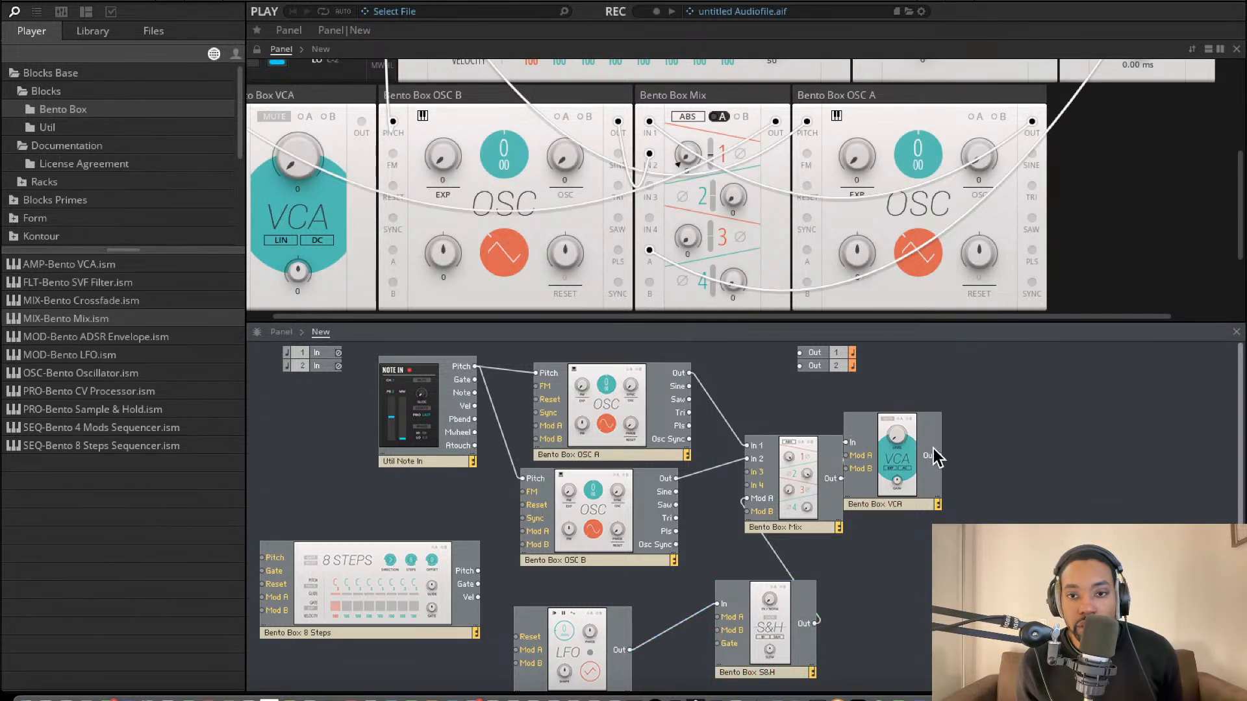
Try wiring the VCA's Out to main outputs 1 and 2.
{"action": "left_click_drag", "start_coordinate": [941, 455], "coordinate": [794, 350]}
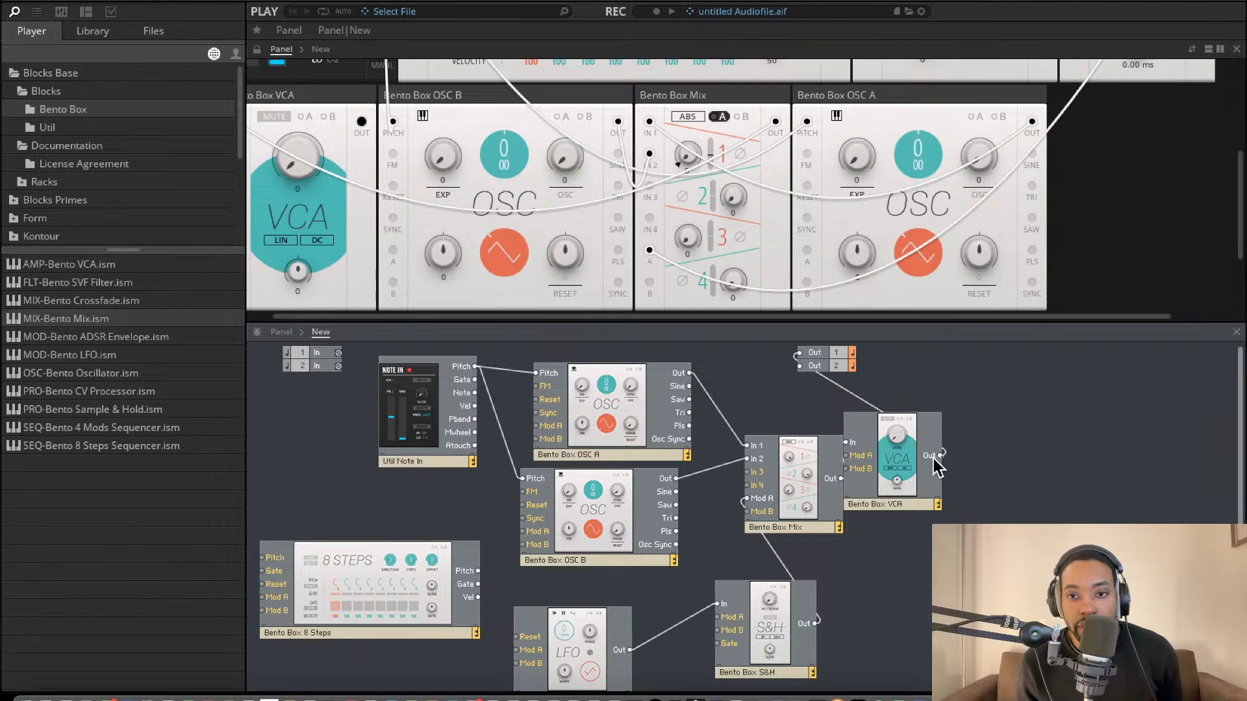
{"action": "left_click_drag", "start_coordinate": [941, 455], "coordinate": [798, 365]}
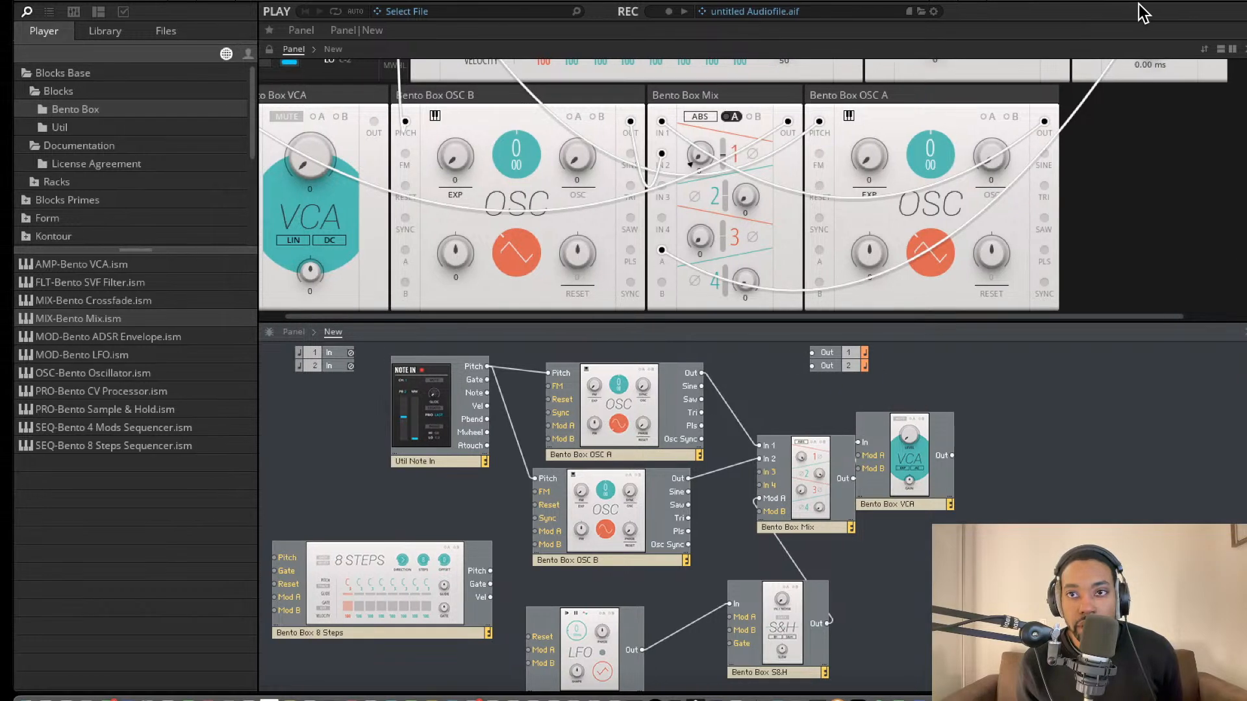
Set the Mix block's channel 1 level to 29.4 and channel 2 to 28.6, and the VCA Level to 39.5.
{"action": "scroll", "coordinate": [707, 204], "scroll_direction": "left", "scroll_amount": 2}
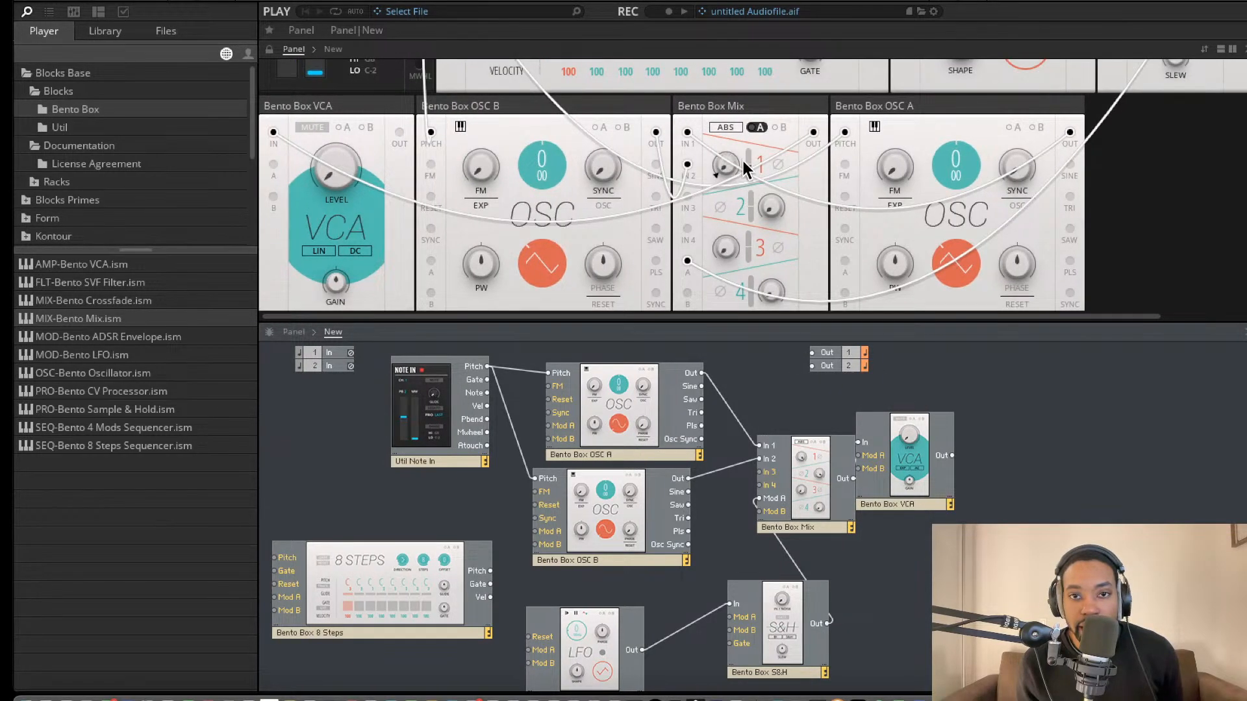
{"action": "left_click_drag", "start_coordinate": [725, 160], "coordinate": [724, 68]}
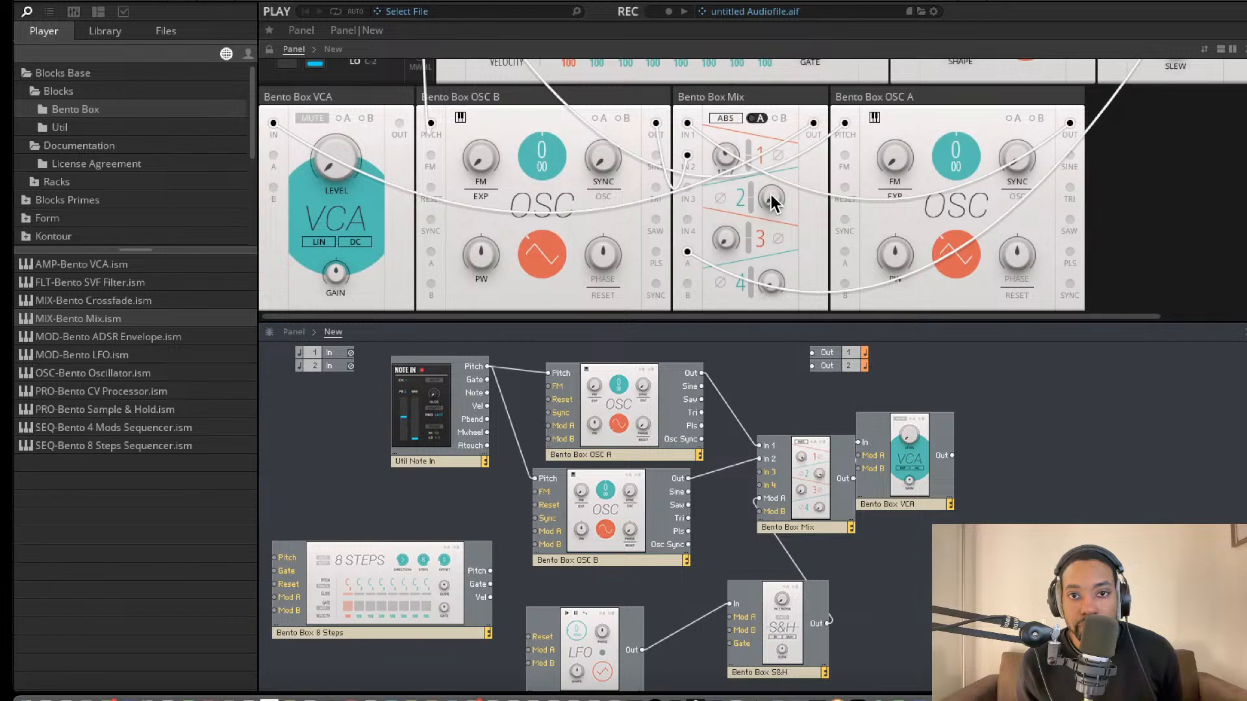
{"action": "left_click_drag", "start_coordinate": [771, 196], "coordinate": [760, 81]}
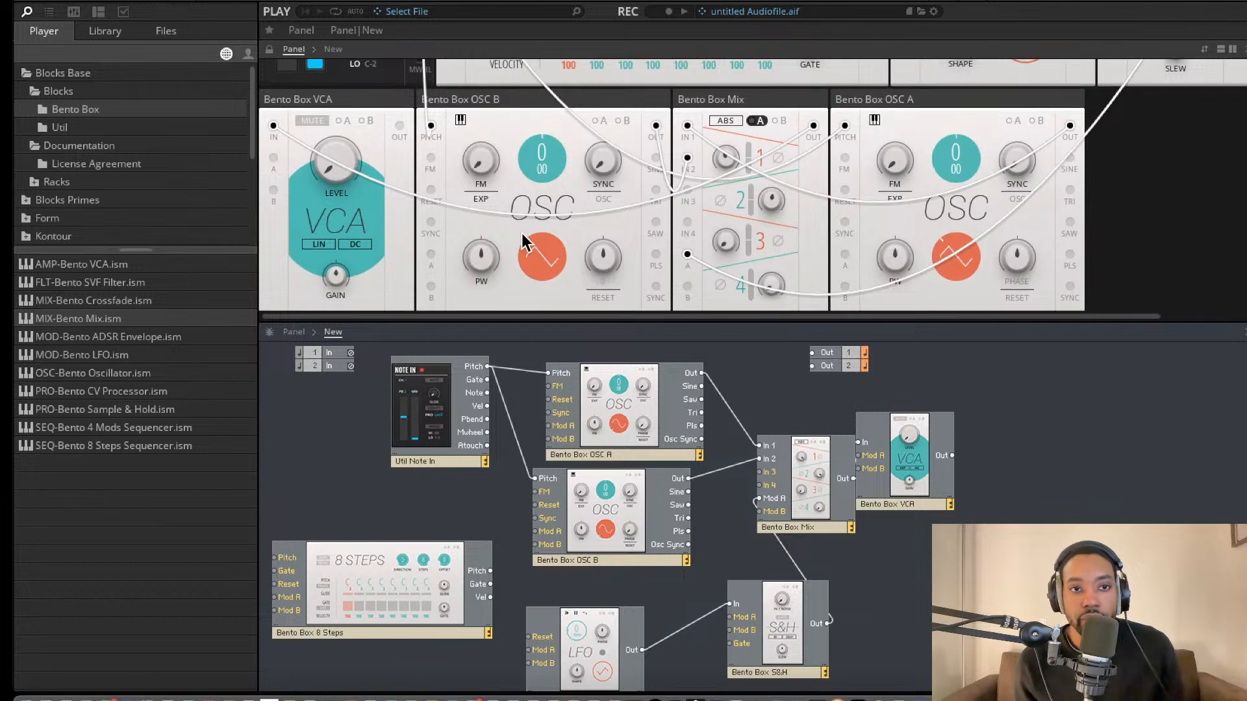
{"action": "left_click_drag", "start_coordinate": [340, 175], "coordinate": [376, 59]}
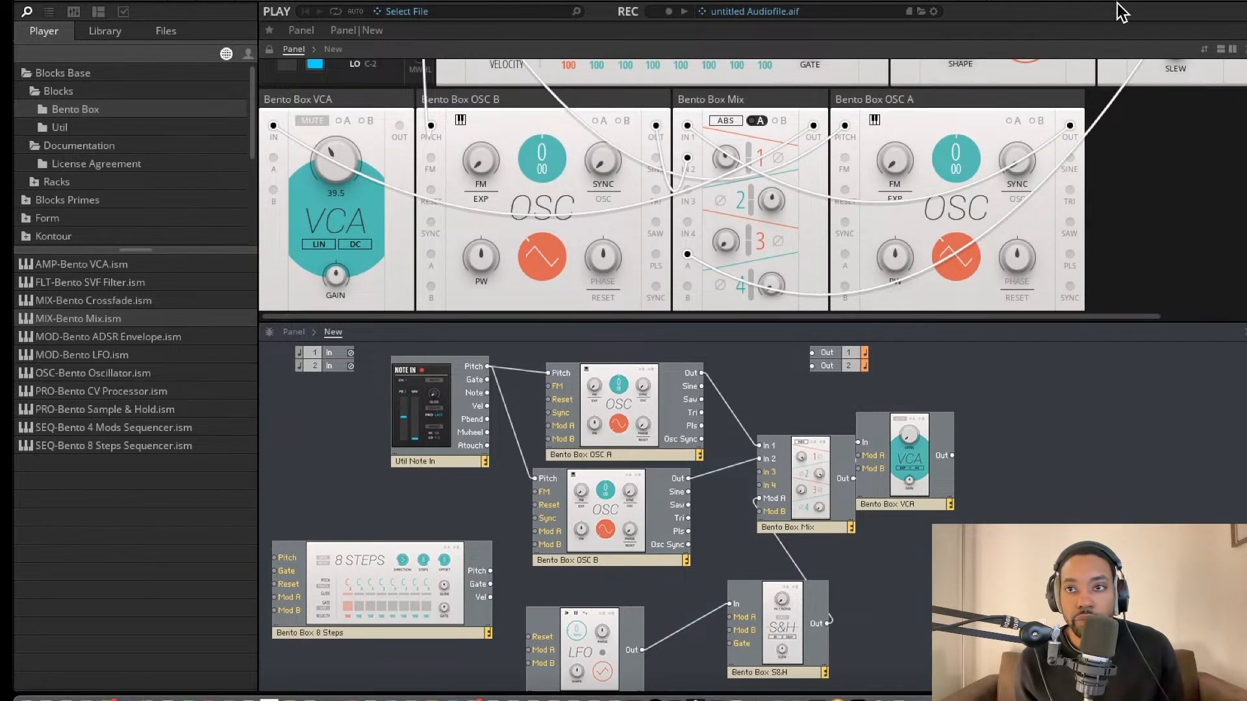
Add a Util Clock block below the 8 Steps sequencer and shift the sequencer slightly up toward the oscillators.
{"action": "scroll", "coordinate": [812, 215], "scroll_direction": "up", "scroll_amount": 4}
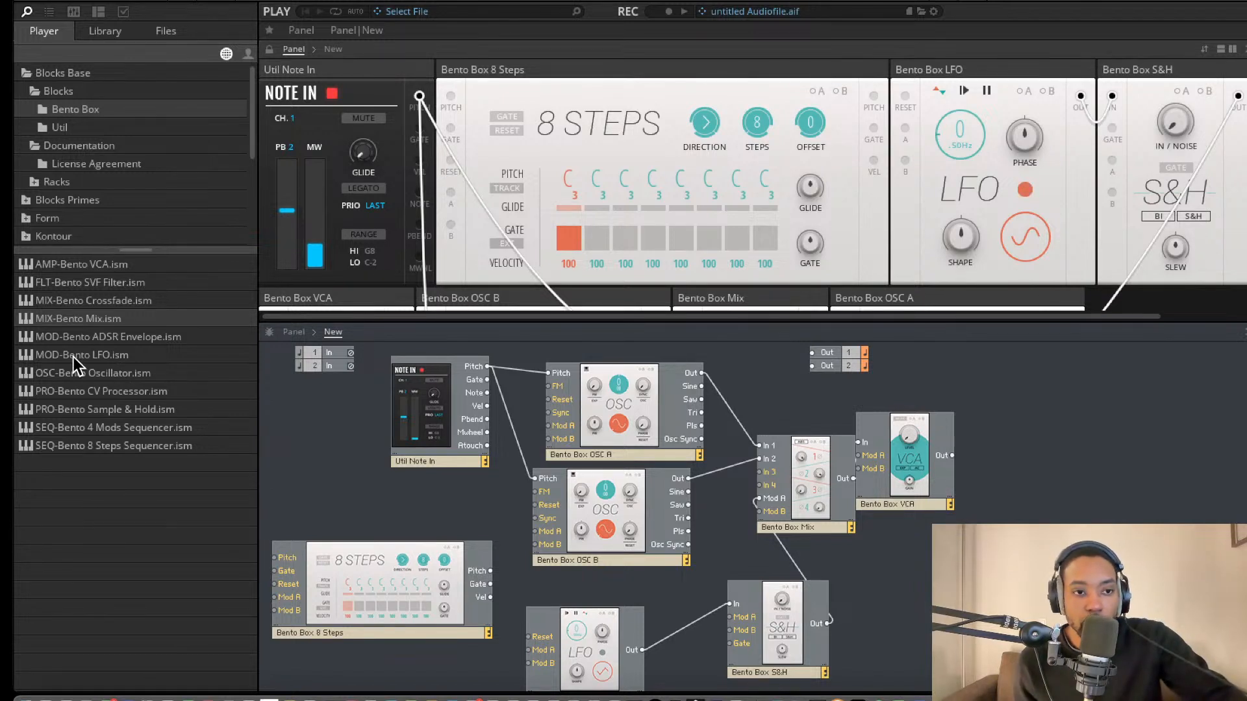
{"action": "left_click", "coordinate": [80, 124]}
{"action": "left_click_drag", "start_coordinate": [134, 337], "coordinate": [397, 679]}
{"action": "left_click_drag", "start_coordinate": [436, 577], "coordinate": [462, 548]}
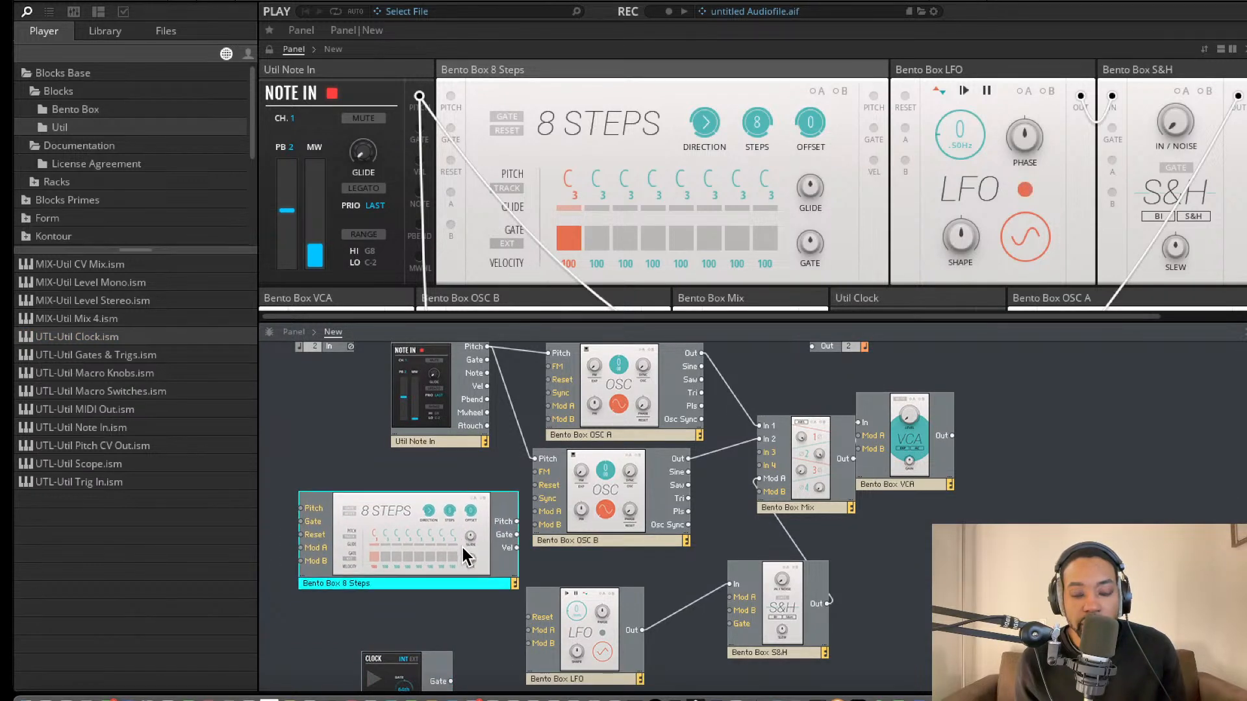
Move the VCA block away from the Mix block and connect its Out to both Out 1 and Out 2.
{"action": "scroll", "coordinate": [477, 542], "scroll_direction": "up", "scroll_amount": 1}
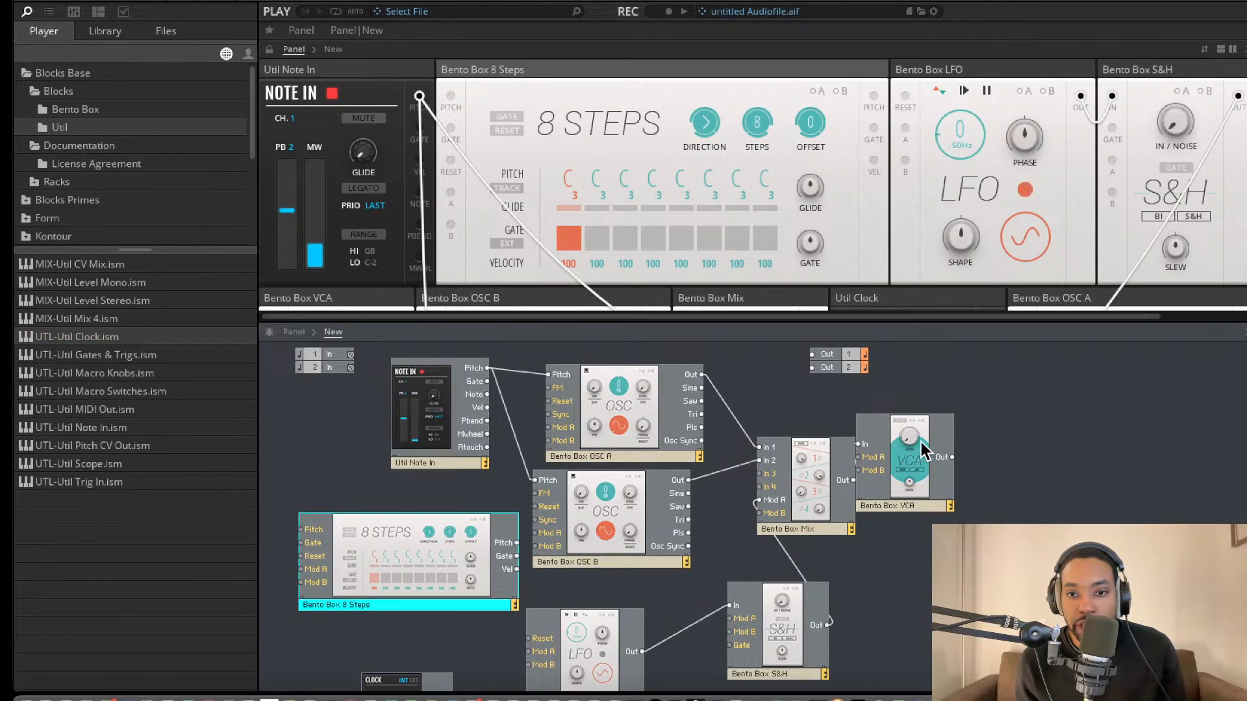
{"action": "left_click_drag", "start_coordinate": [859, 458], "coordinate": [935, 463]}
{"action": "left_click_drag", "start_coordinate": [908, 454], "coordinate": [954, 478]}
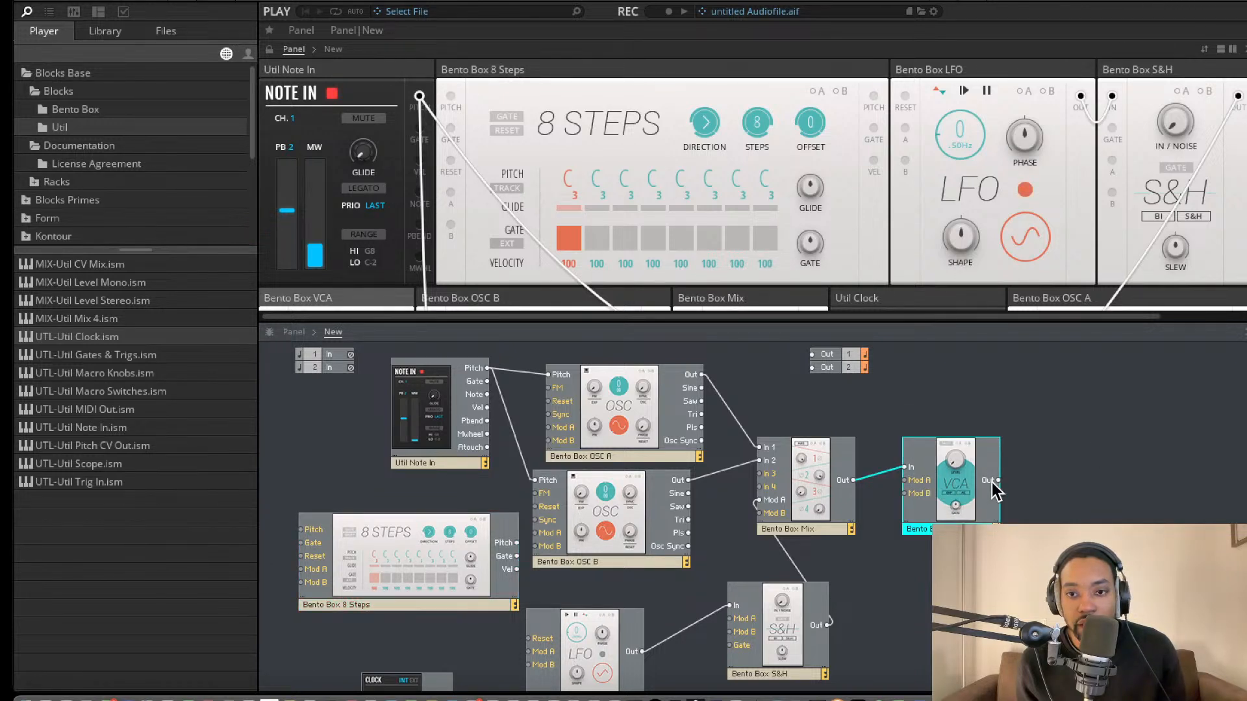
{"action": "left_click_drag", "start_coordinate": [999, 480], "coordinate": [811, 354]}
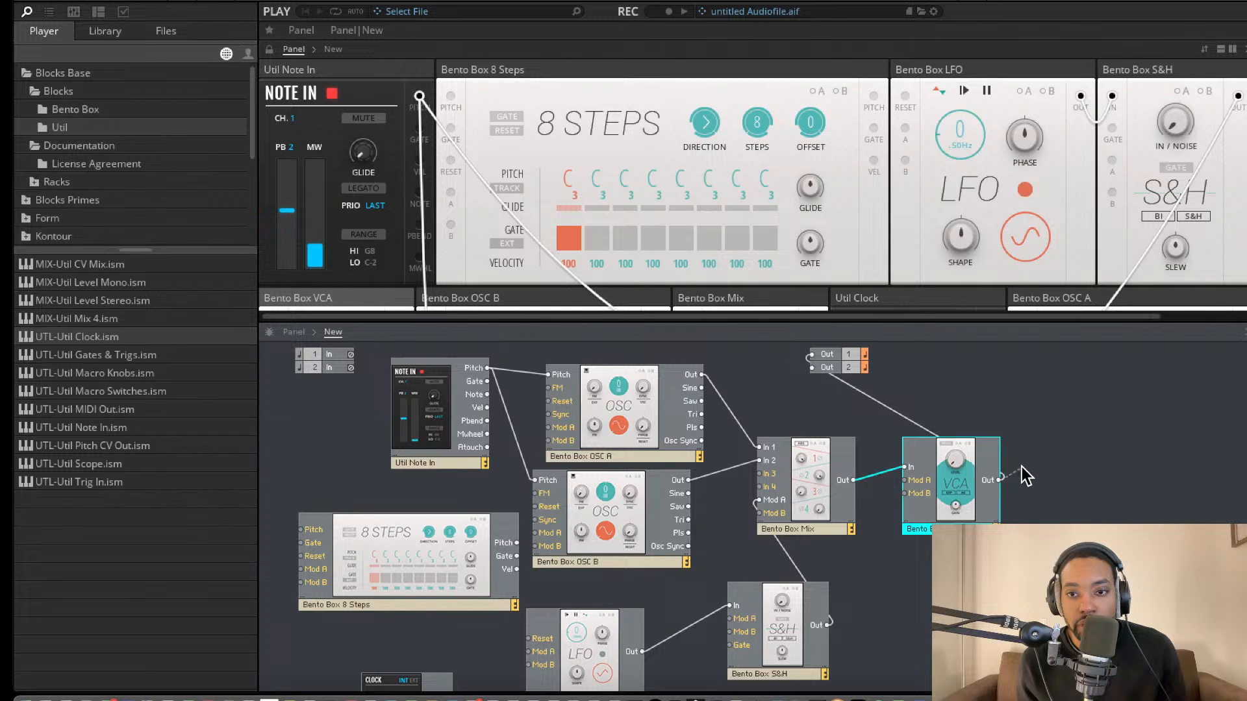
{"action": "left_click_drag", "start_coordinate": [1000, 479], "coordinate": [812, 367]}
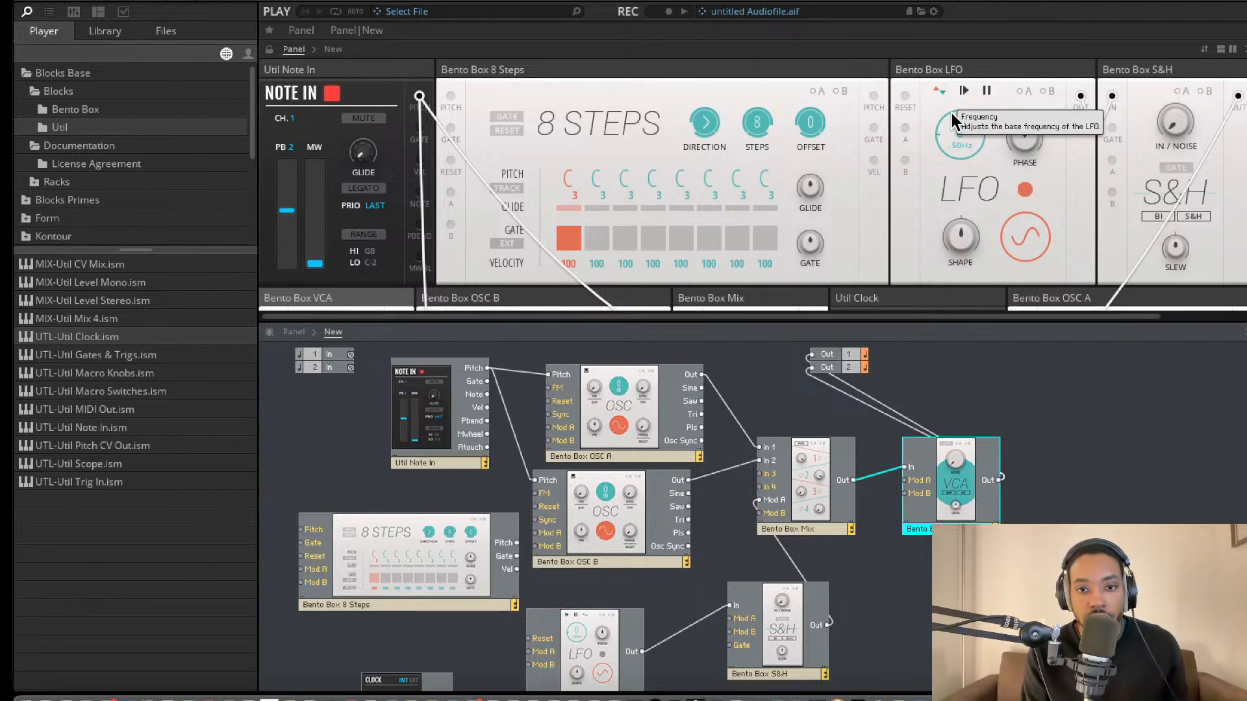
Rearrange the panel so Util Clock comes first in the lower row and the VCA sits between Mix and OSC A.
{"action": "scroll", "coordinate": [952, 113], "scroll_direction": "down", "scroll_amount": 4}
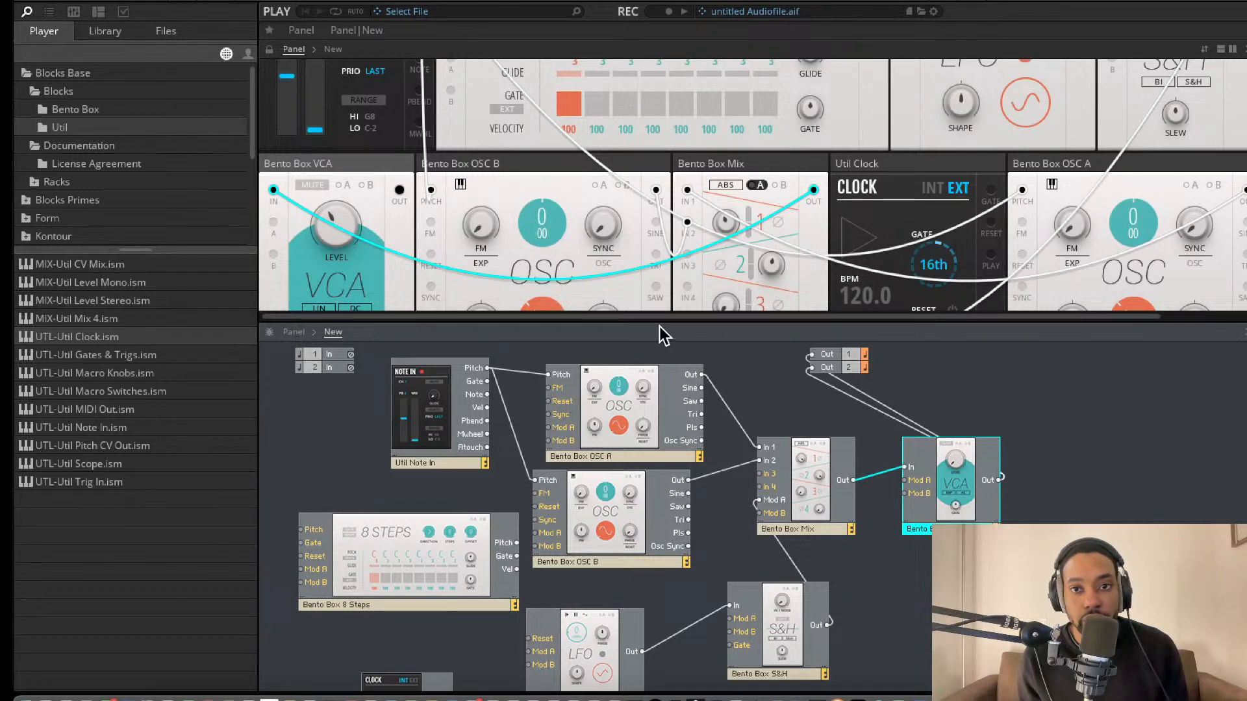
{"action": "scroll", "coordinate": [770, 225], "scroll_direction": "up", "scroll_amount": 1}
{"action": "left_click_drag", "start_coordinate": [906, 212], "coordinate": [442, 229]}
{"action": "scroll", "coordinate": [652, 149], "scroll_direction": "down", "scroll_amount": 3}
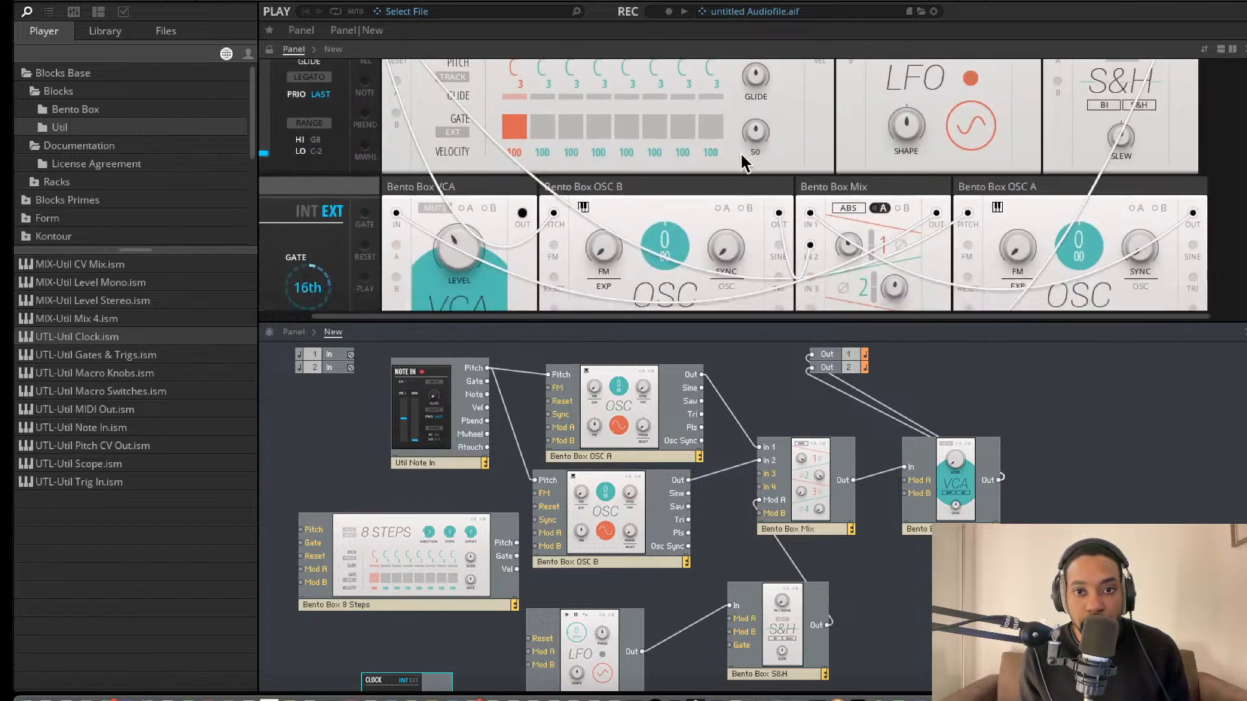
{"action": "left_click_drag", "start_coordinate": [510, 179], "coordinate": [860, 233]}
{"action": "scroll", "coordinate": [818, 242], "scroll_direction": "down", "scroll_amount": 3}
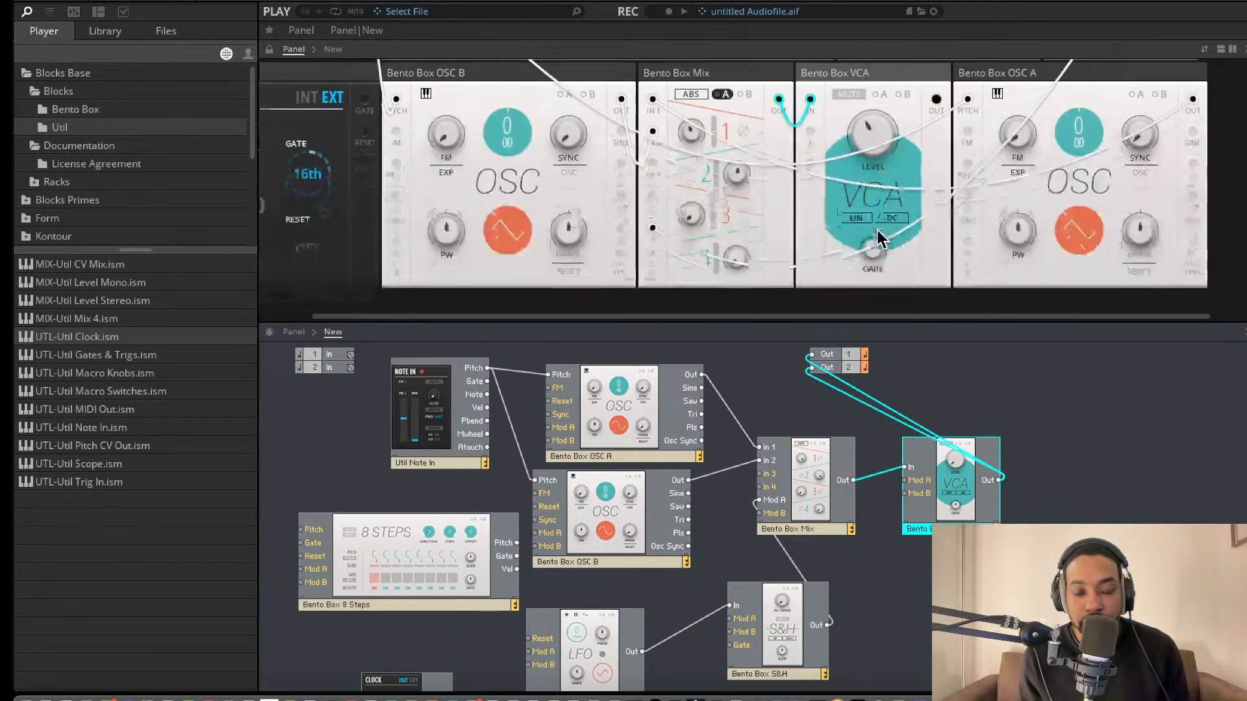
Raise the A modulation amount for channel 1 on the Mix block.
{"action": "scroll", "coordinate": [773, 486], "scroll_direction": "up", "scroll_amount": 1}
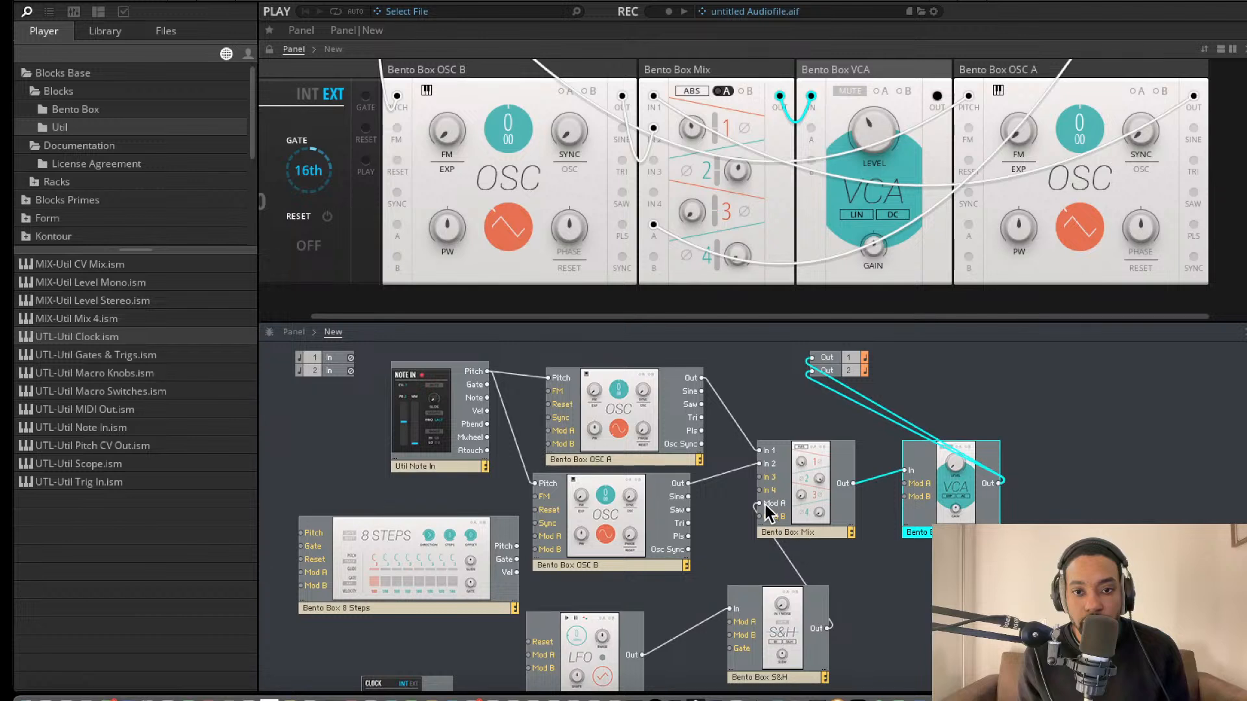
{"action": "left_click", "coordinate": [713, 116]}
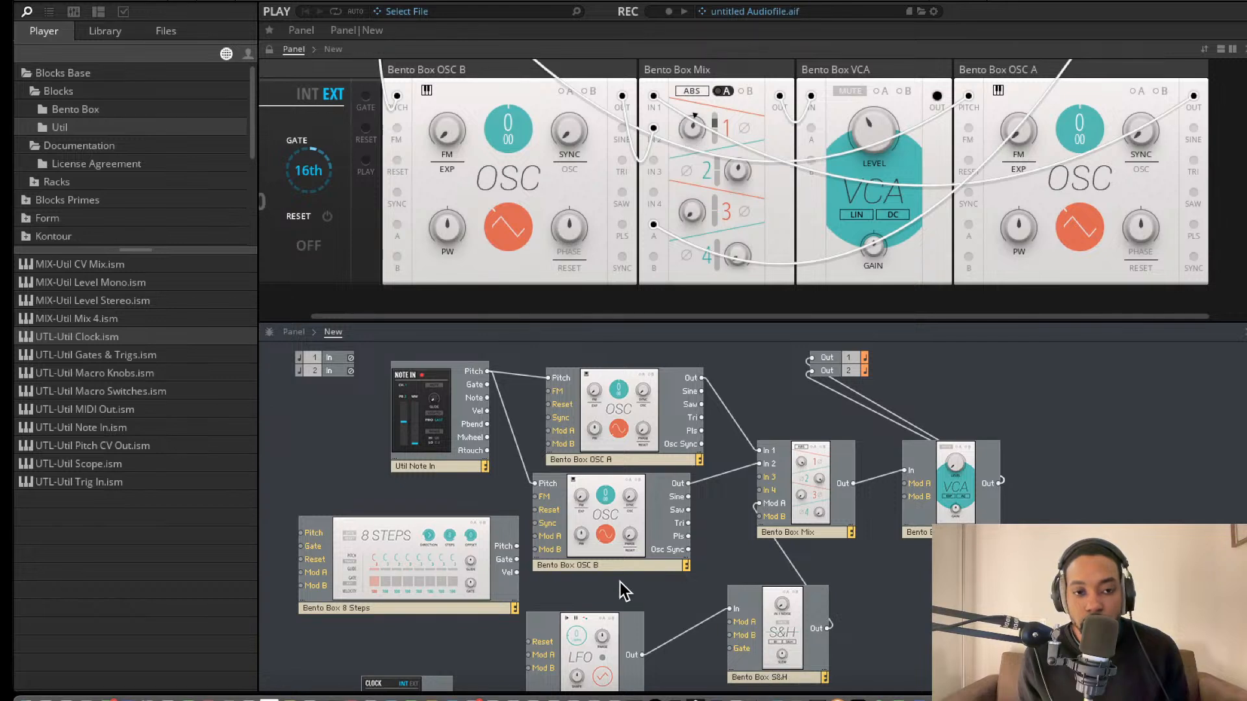
Lower both oscillators in the structure and shift them with the LFO, S&H, Mix and VCA blocks away from Note In.
{"action": "left_click_drag", "start_coordinate": [604, 343], "coordinate": [834, 661]}
{"action": "left_click", "coordinate": [606, 359]}
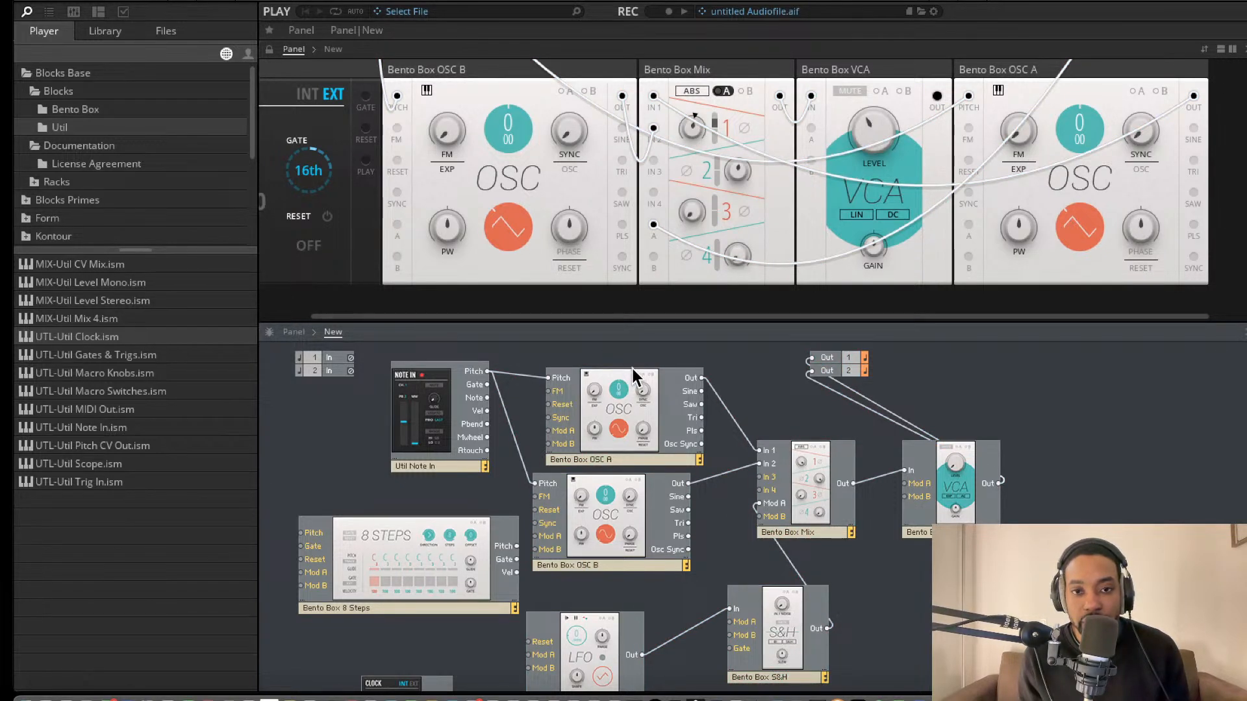
{"action": "left_click", "coordinate": [634, 375]}
{"action": "left_click_drag", "start_coordinate": [635, 456], "coordinate": [639, 496]}
{"action": "left_click_drag", "start_coordinate": [614, 551], "coordinate": [636, 598]}
{"action": "left_click_drag", "start_coordinate": [576, 403], "coordinate": [1003, 687]}
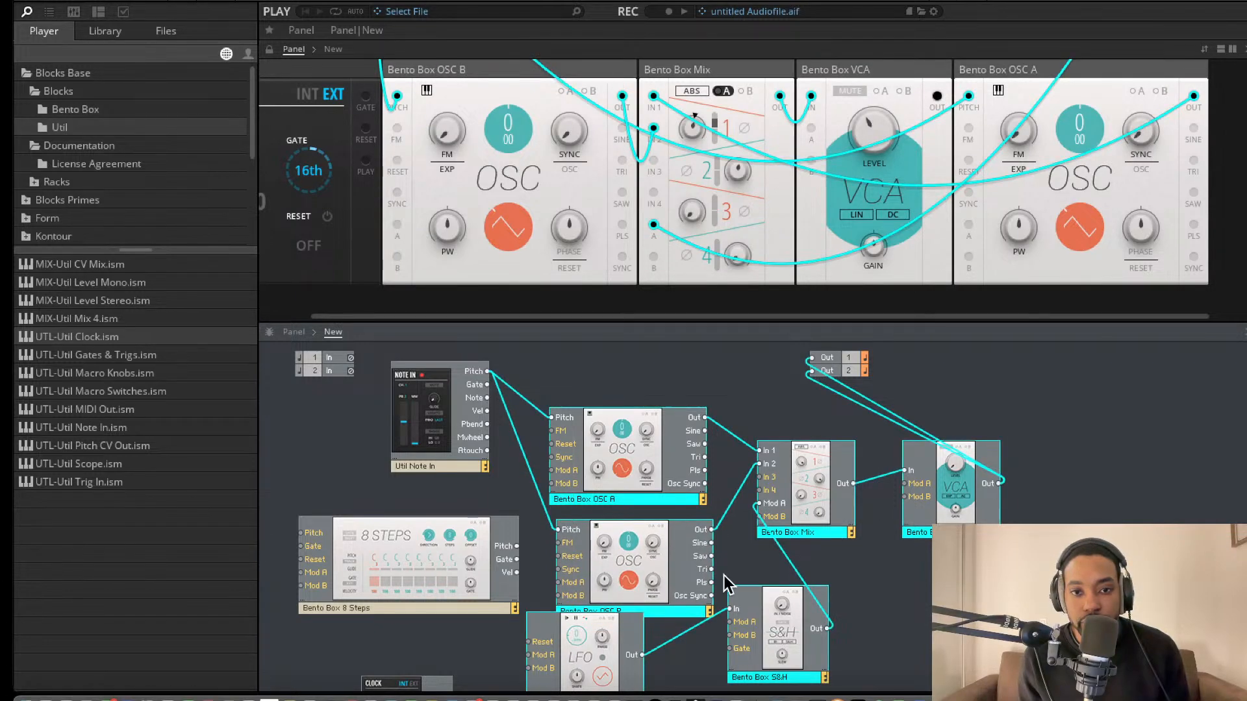
{"action": "left_click_drag", "start_coordinate": [726, 583], "coordinate": [882, 590]}
Route Note In's Pitch into the 8 Steps Pitch input and the sequencer's Pitch output to both oscillators, placing the sequencer below Note In.
{"action": "left_click_drag", "start_coordinate": [357, 539], "coordinate": [487, 372]}
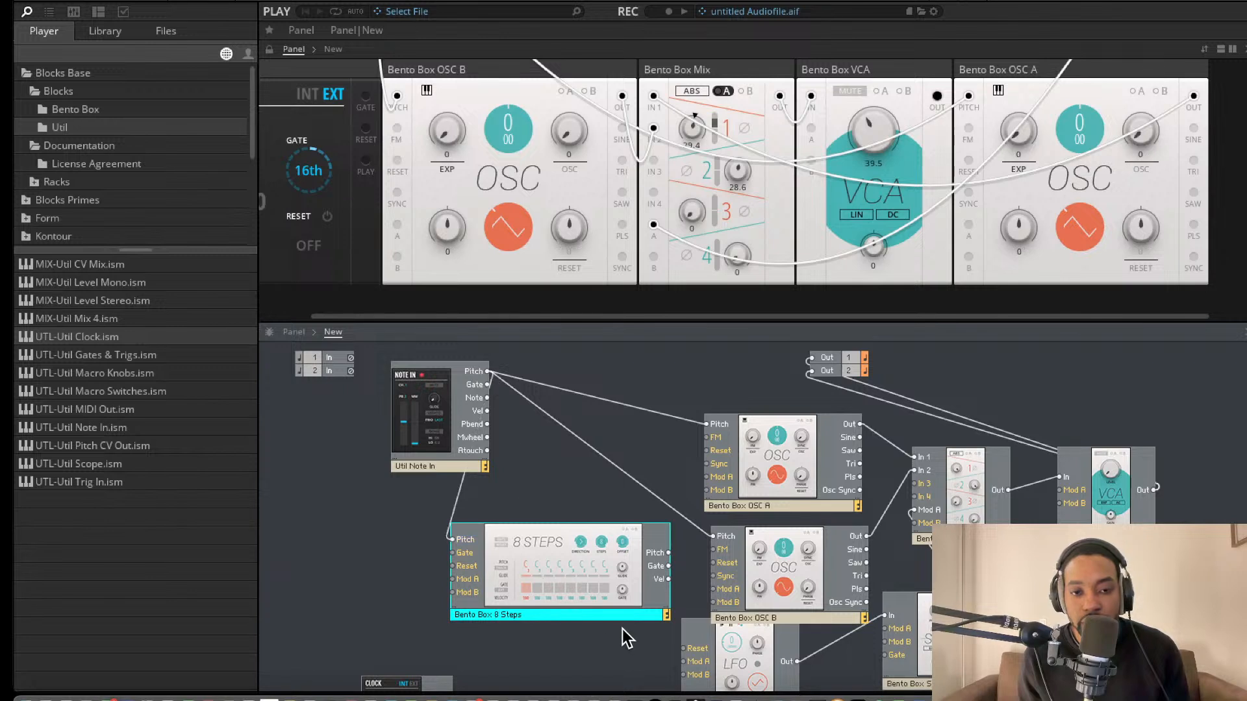
{"action": "left_click_drag", "start_coordinate": [590, 604], "coordinate": [551, 608]}
{"action": "left_click_drag", "start_coordinate": [627, 558], "coordinate": [715, 537]}
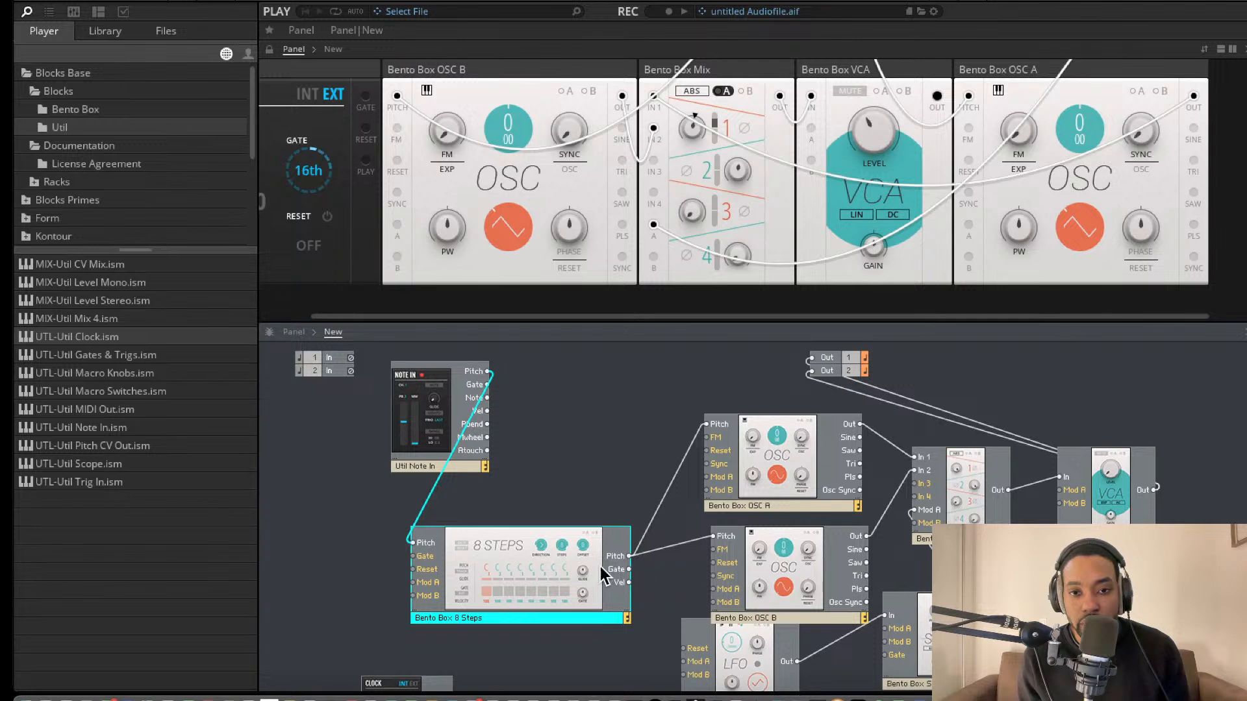
{"action": "left_click_drag", "start_coordinate": [596, 571], "coordinate": [559, 529]}
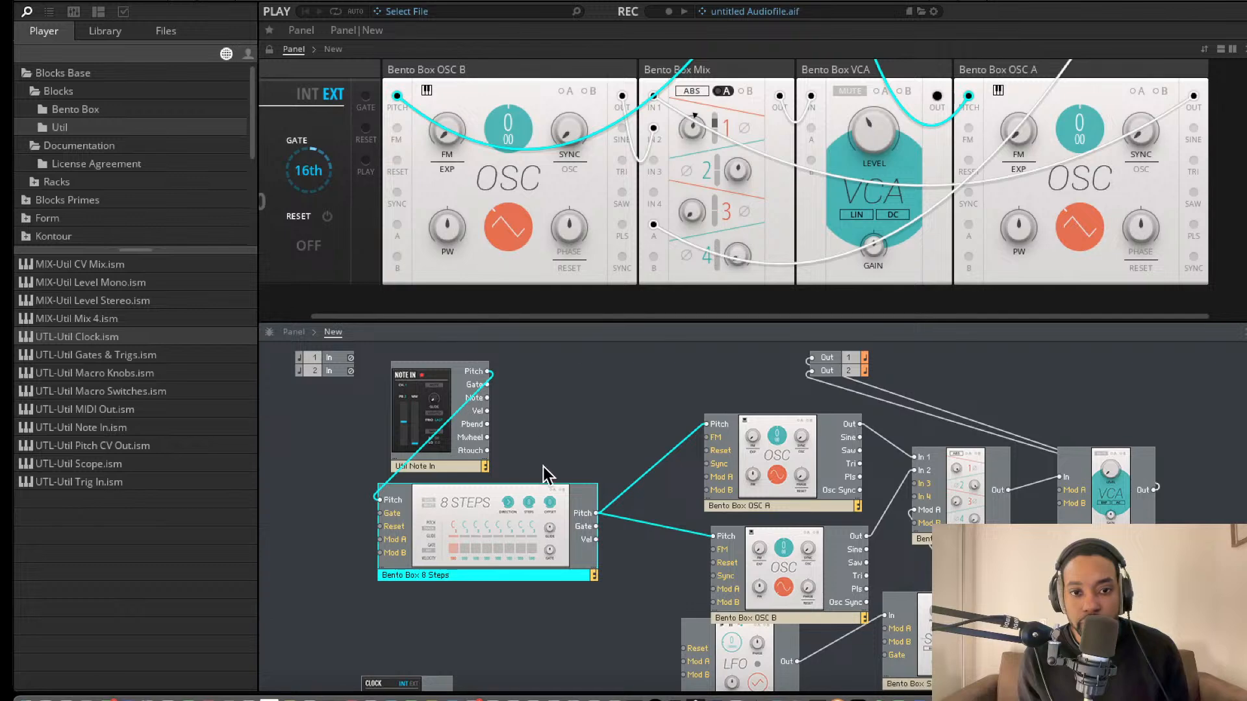
Move the Util Clock beside the 8 Steps sequencer and connect its Gate and Reset outputs to the sequencer's Gate and Reset inputs.
{"action": "scroll", "coordinate": [618, 166], "scroll_direction": "up", "scroll_amount": 3}
{"action": "scroll", "coordinate": [617, 167], "scroll_direction": "left", "scroll_amount": 2}
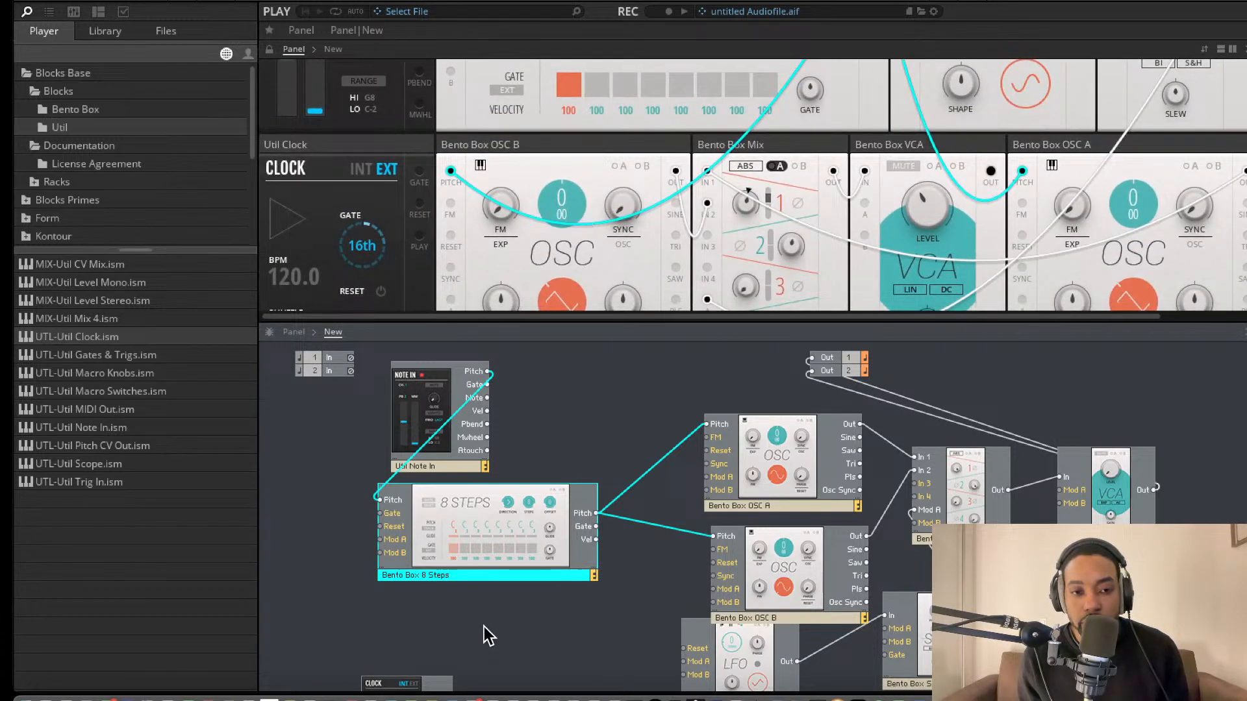
{"action": "scroll", "coordinate": [488, 636], "scroll_direction": "down", "scroll_amount": 3}
{"action": "left_click_drag", "start_coordinate": [419, 626], "coordinate": [325, 487]}
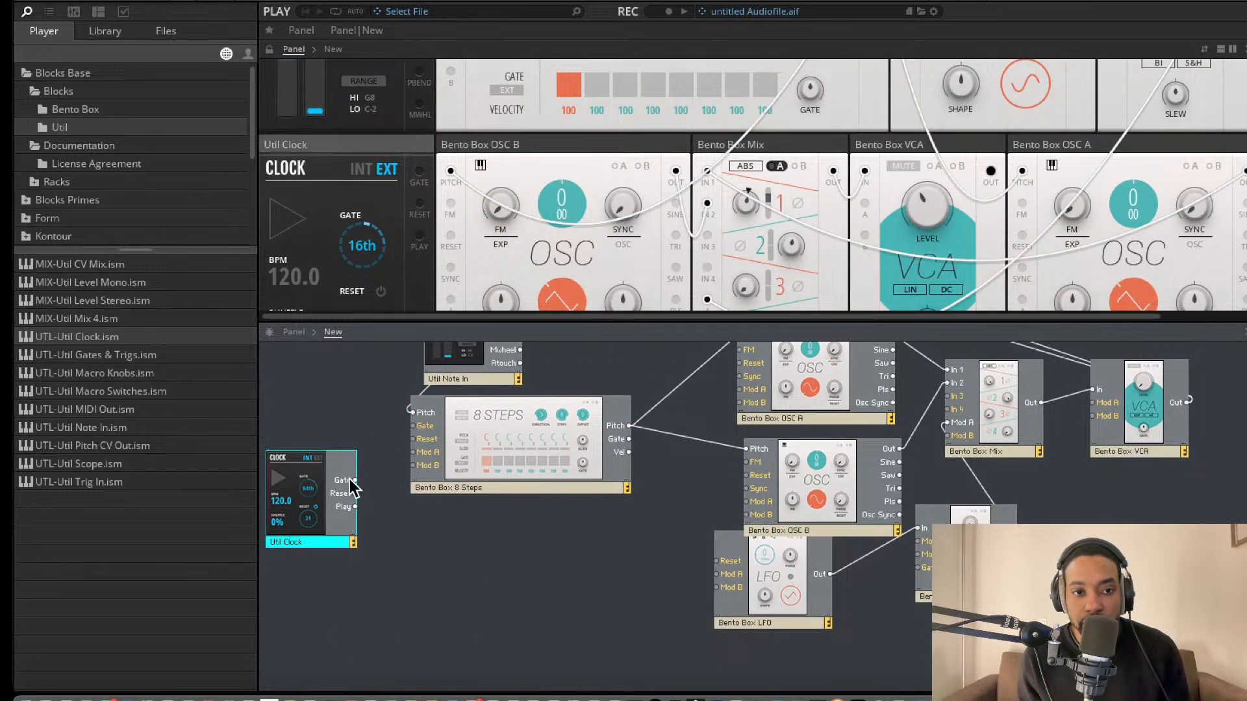
{"action": "left_click_drag", "start_coordinate": [437, 423], "coordinate": [438, 426]}
{"action": "scroll", "coordinate": [363, 494], "scroll_direction": "up", "scroll_amount": 3}
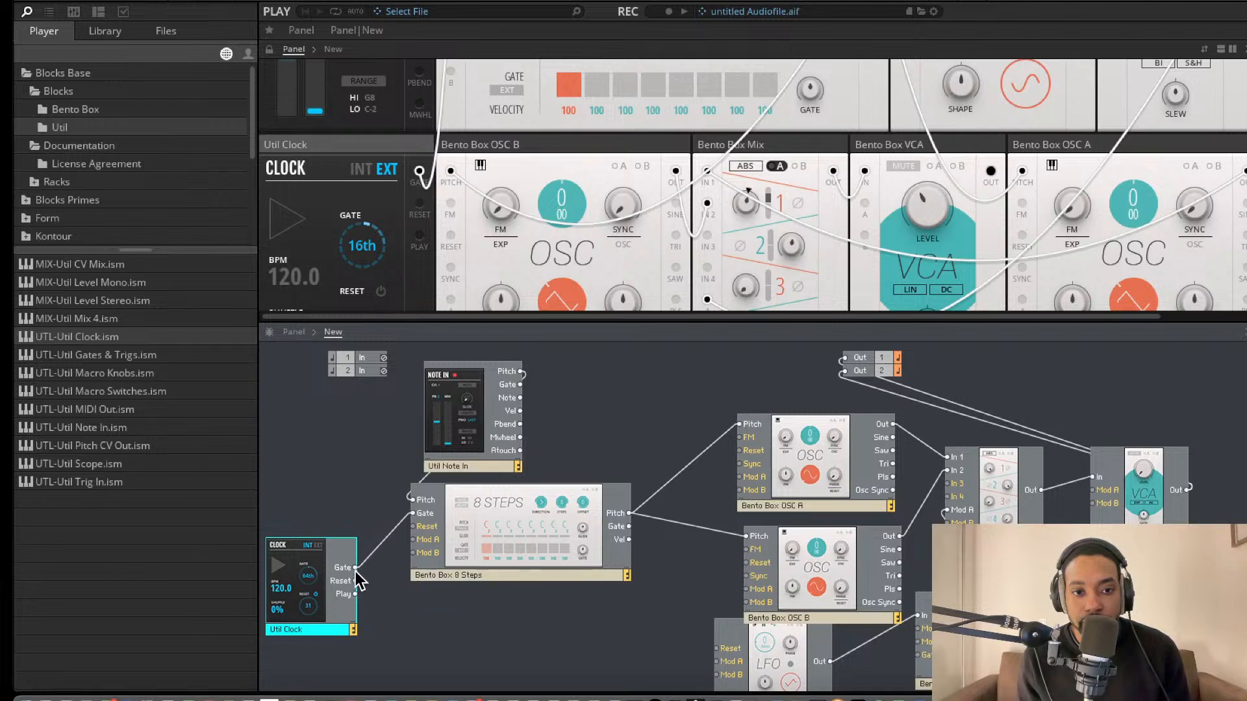
{"action": "left_click_drag", "start_coordinate": [423, 534], "coordinate": [421, 535]}
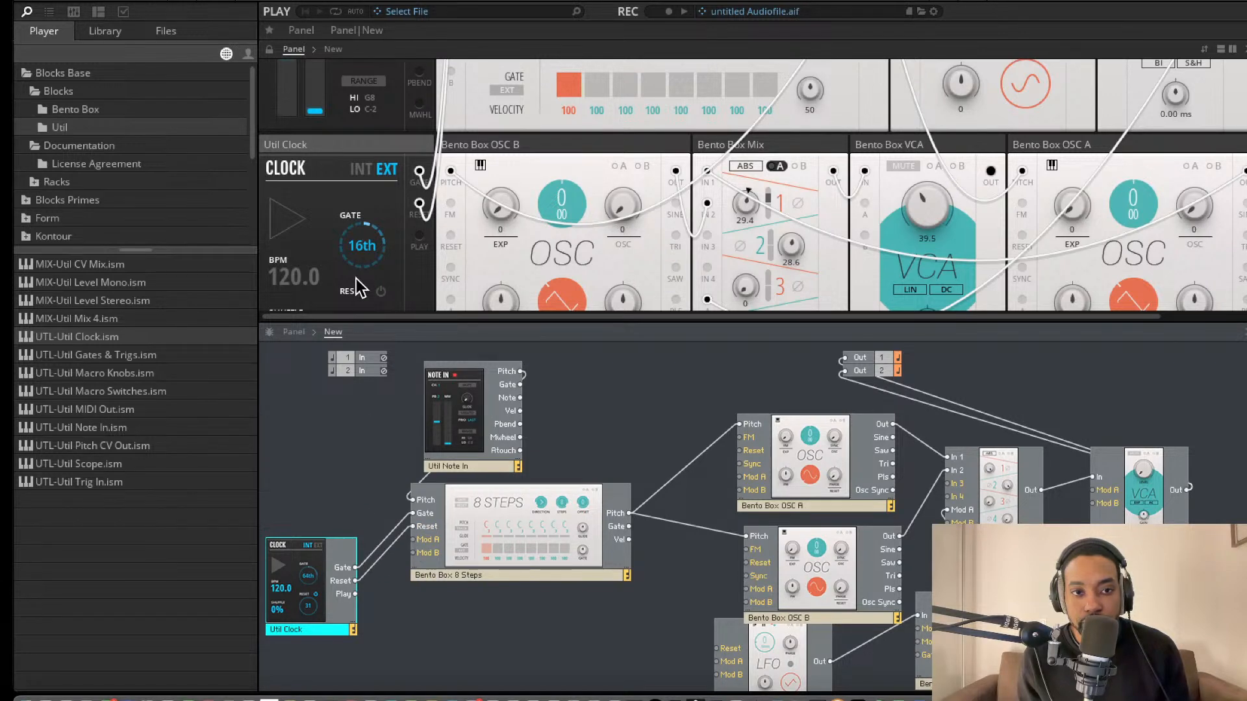
Switch the Util Clock to internal sync (INT) and start it running.
{"action": "left_click", "coordinate": [302, 233]}
{"action": "left_click", "coordinate": [358, 170]}
{"action": "left_click", "coordinate": [304, 209]}
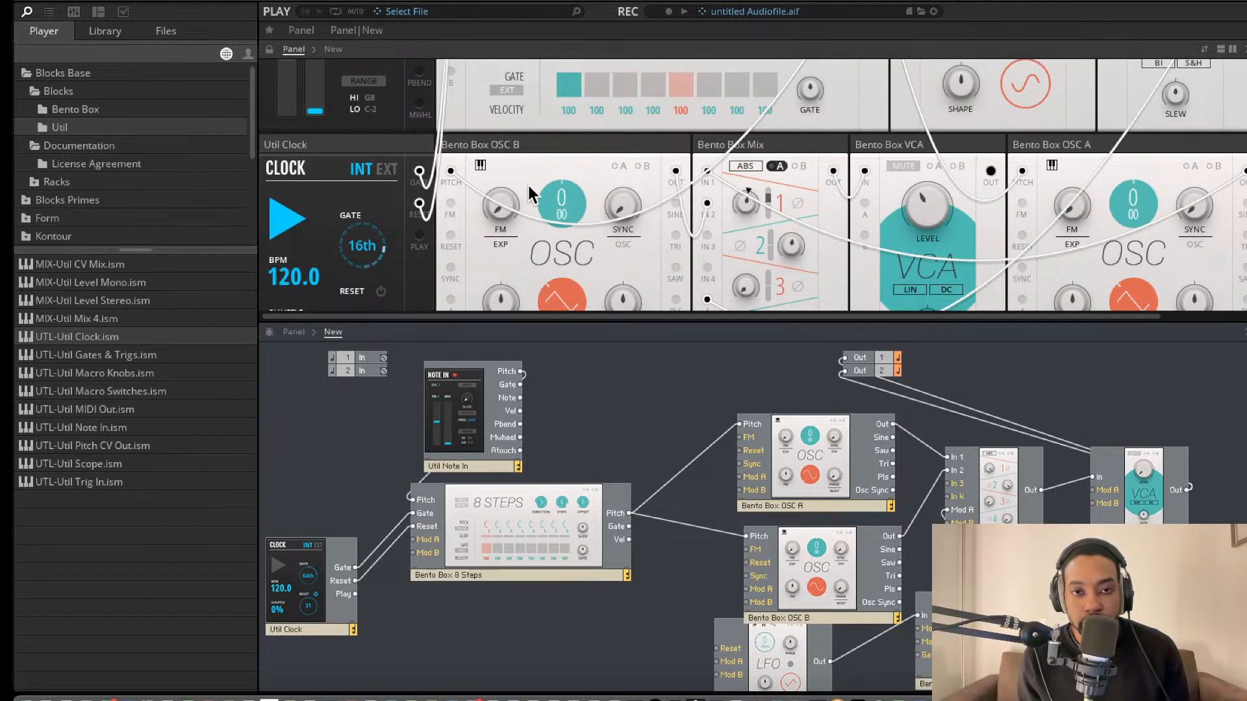
Turn on the gates of sequencer steps 3 and 5, setting step 3's pitch to F3 and step 5's to F2.
{"action": "scroll", "coordinate": [529, 193], "scroll_direction": "up", "scroll_amount": 3}
{"action": "left_click", "coordinate": [625, 193]}
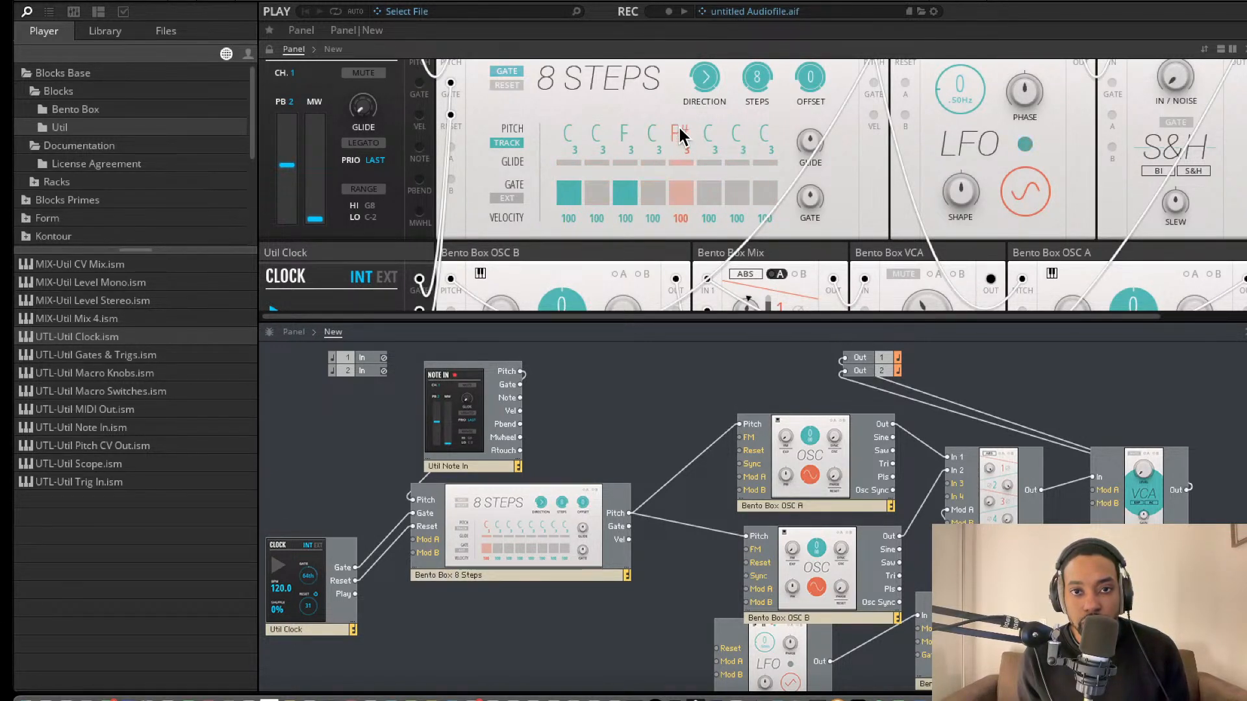
{"action": "left_click_drag", "start_coordinate": [679, 135], "coordinate": [678, 208]}
{"action": "left_click", "coordinate": [676, 188]}
{"action": "left_click_drag", "start_coordinate": [676, 130], "coordinate": [680, 114]}
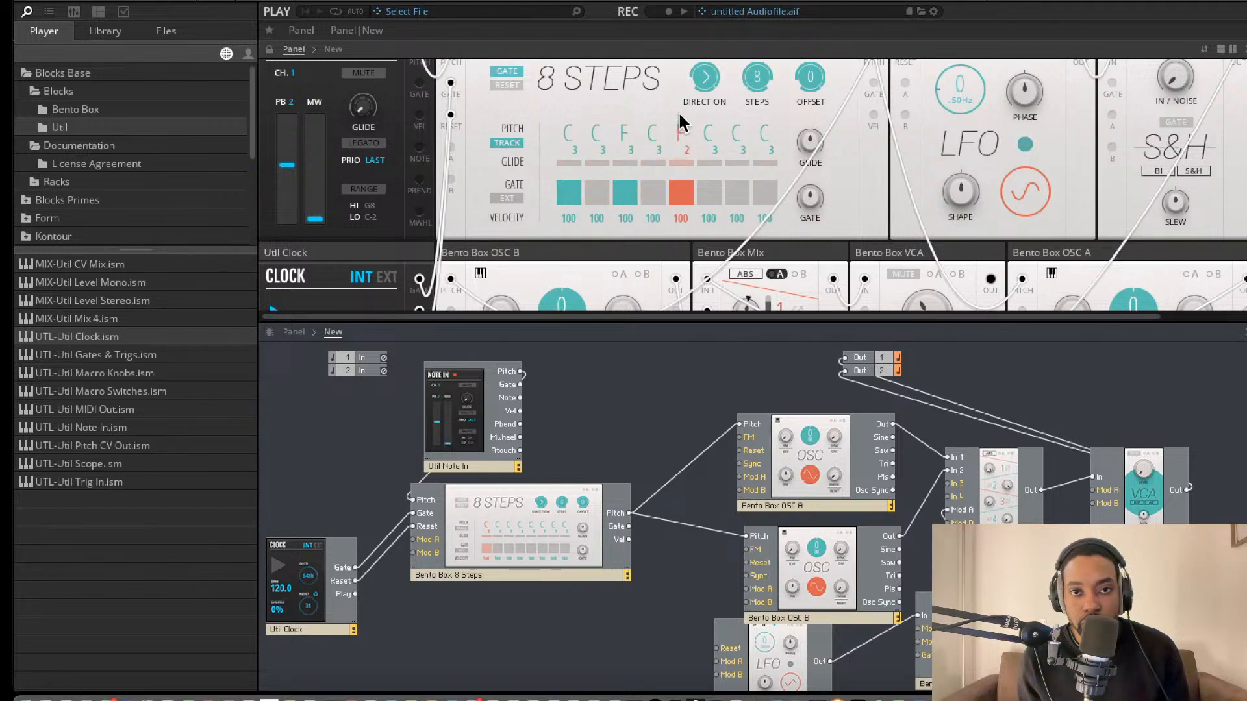
Try gates on sequencer steps 6 and 7 with step 6's pitch at F2, and turn both gates back off.
{"action": "left_click", "coordinate": [717, 188]}
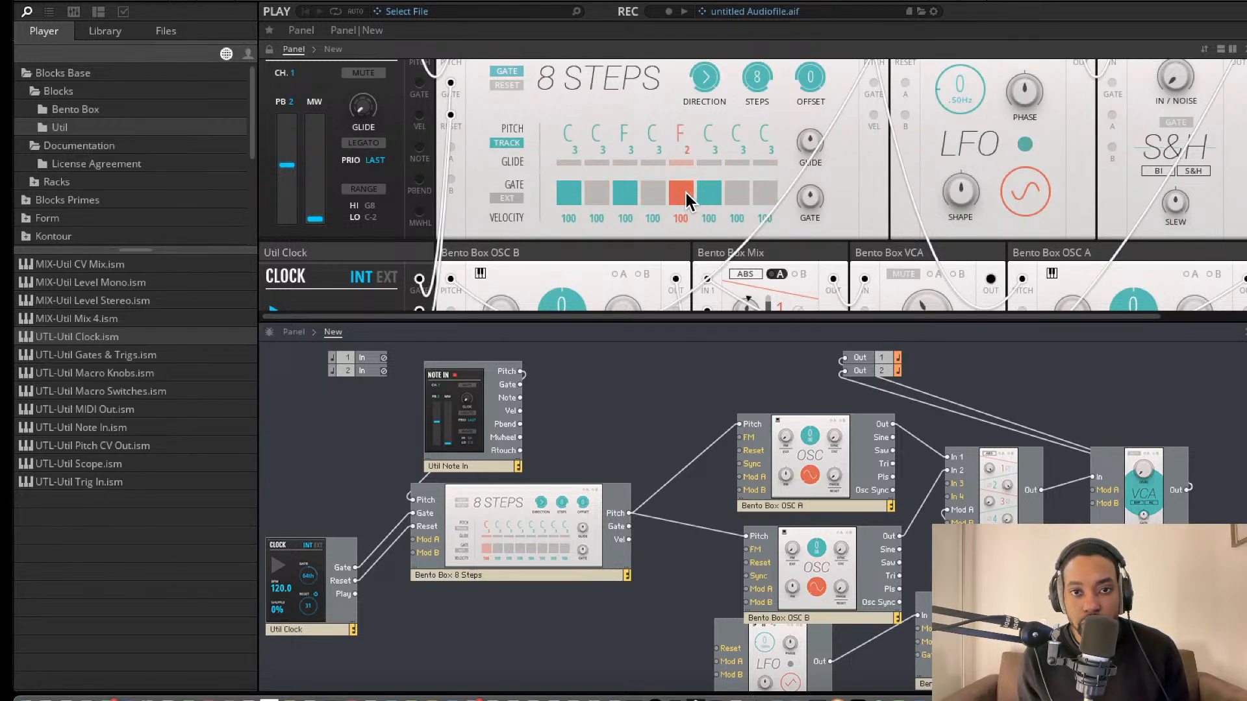
{"action": "left_click", "coordinate": [734, 191]}
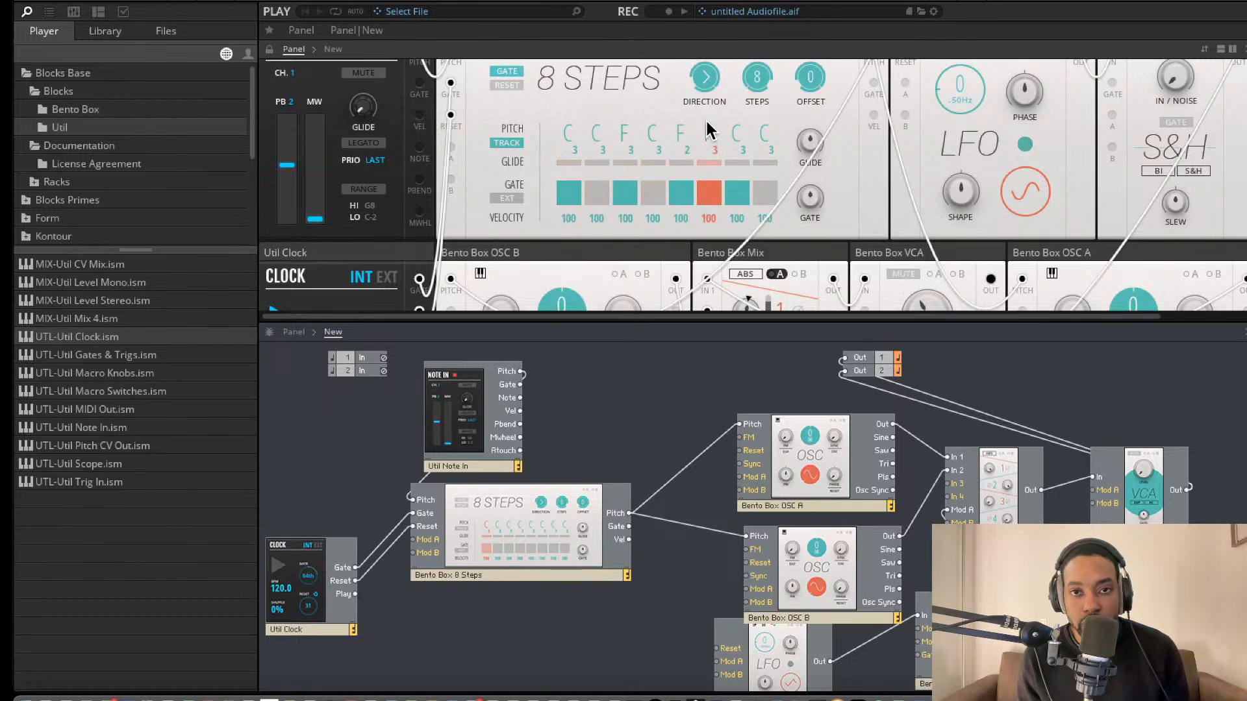
{"action": "left_click_drag", "start_coordinate": [707, 119], "coordinate": [704, 167]}
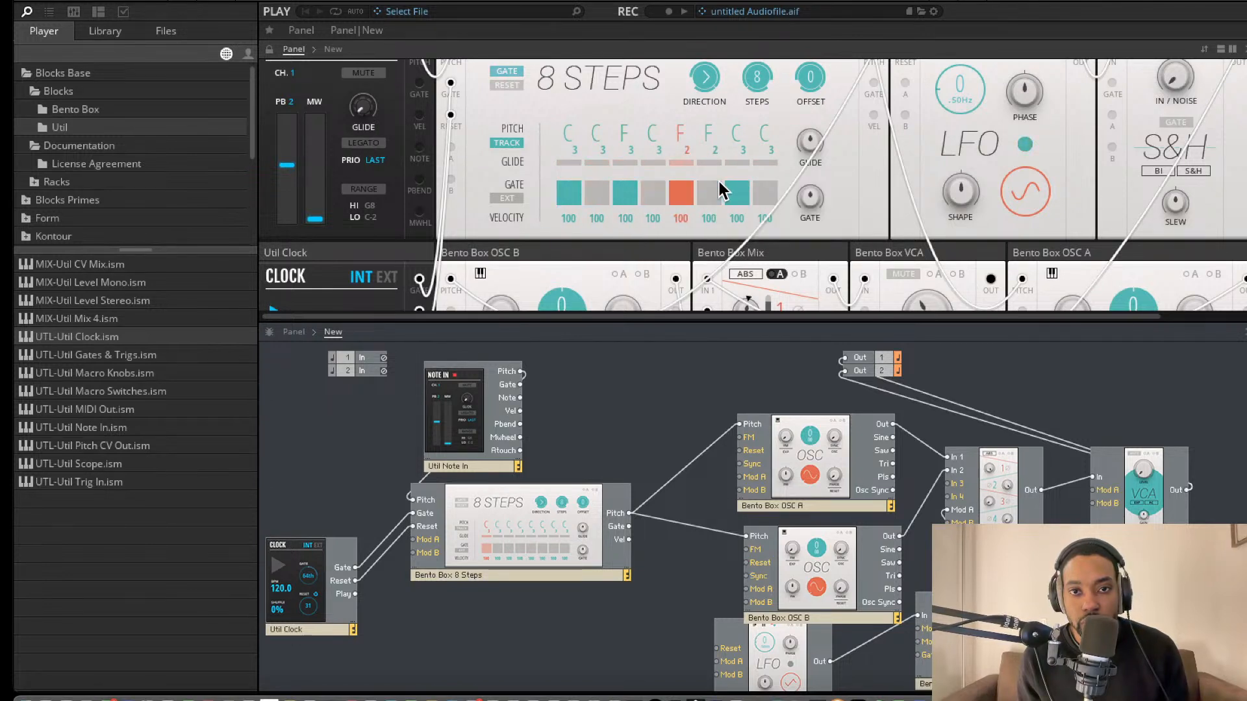
{"action": "left_click", "coordinate": [736, 196]}
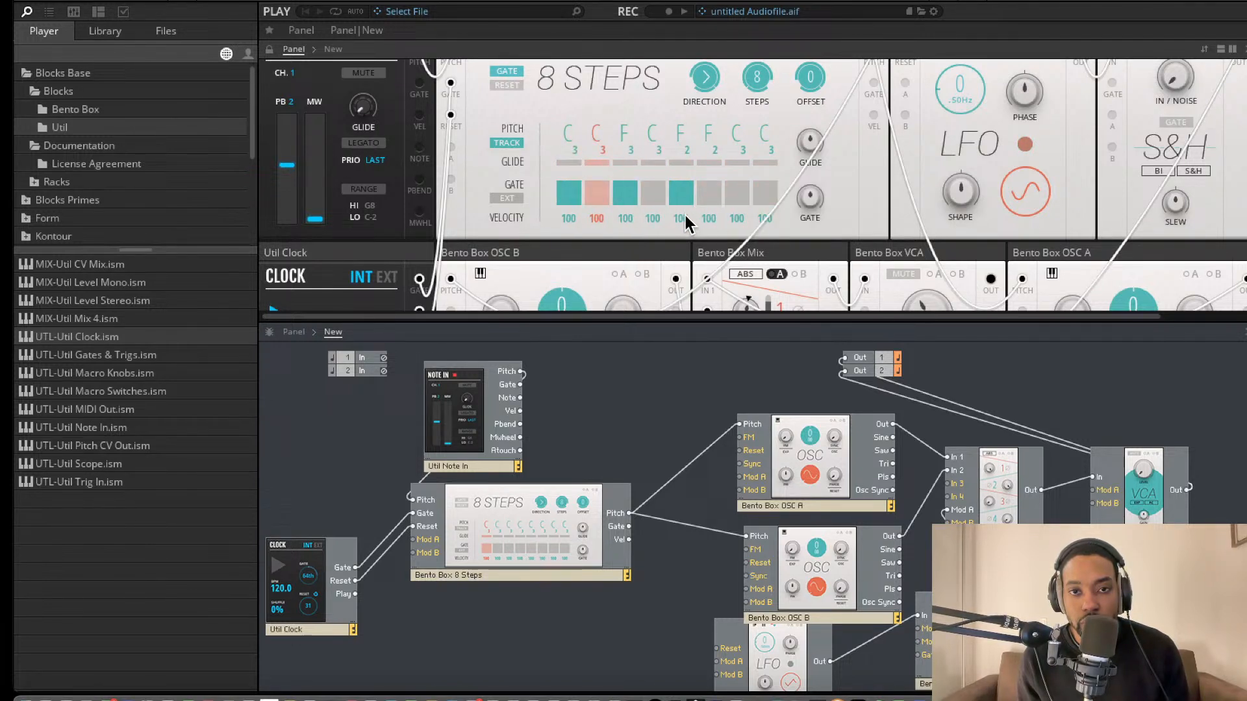
Try sequencer step 8 with its gate on and a pitch in octave 4, and restore it to C3 with the gate off.
{"action": "left_click", "coordinate": [766, 195]}
{"action": "left_click_drag", "start_coordinate": [762, 111], "coordinate": [763, 76]}
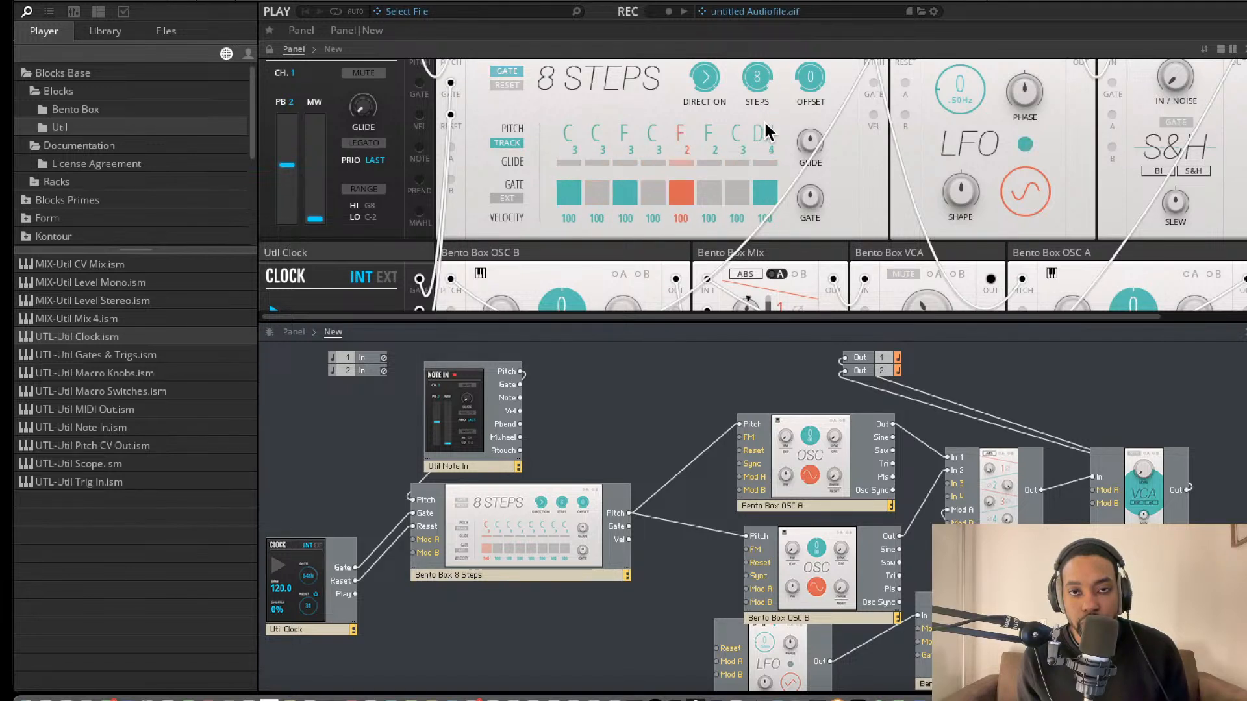
{"action": "left_click_drag", "start_coordinate": [765, 123], "coordinate": [765, 186]}
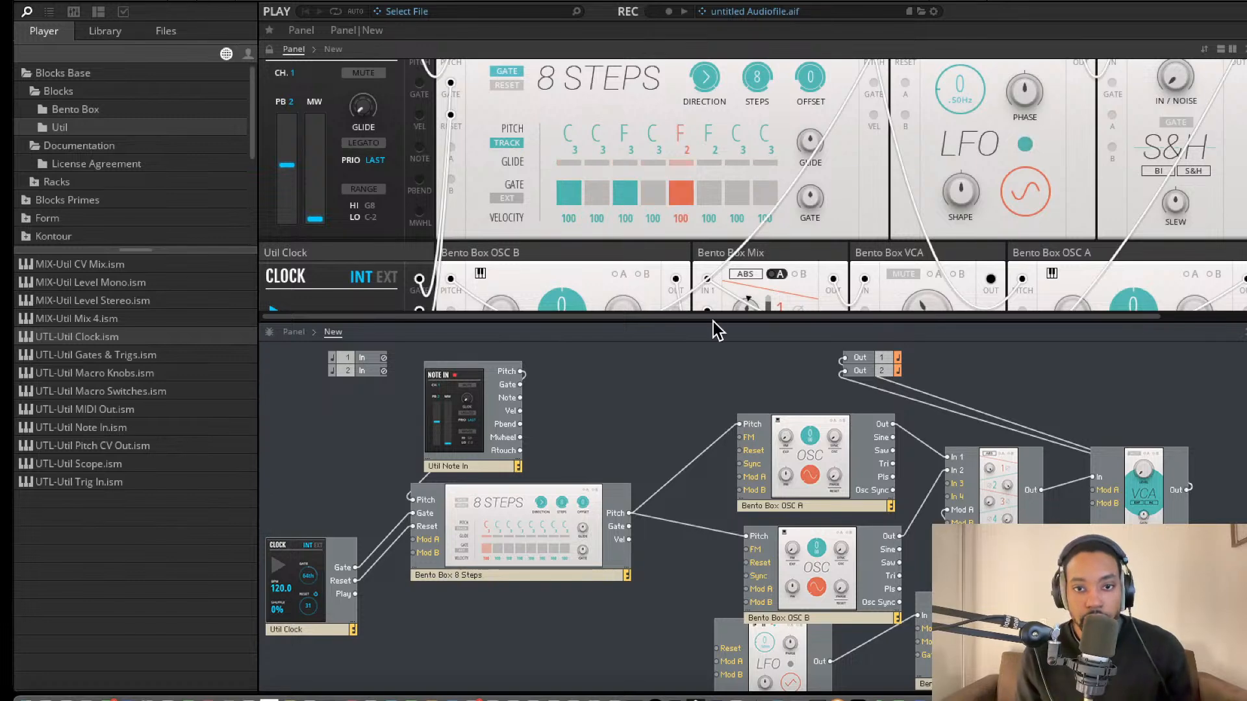
Give the structure view more height and reposition the 8 Steps and S&H blocks within it.
{"action": "left_click_drag", "start_coordinate": [720, 323], "coordinate": [721, 419]}
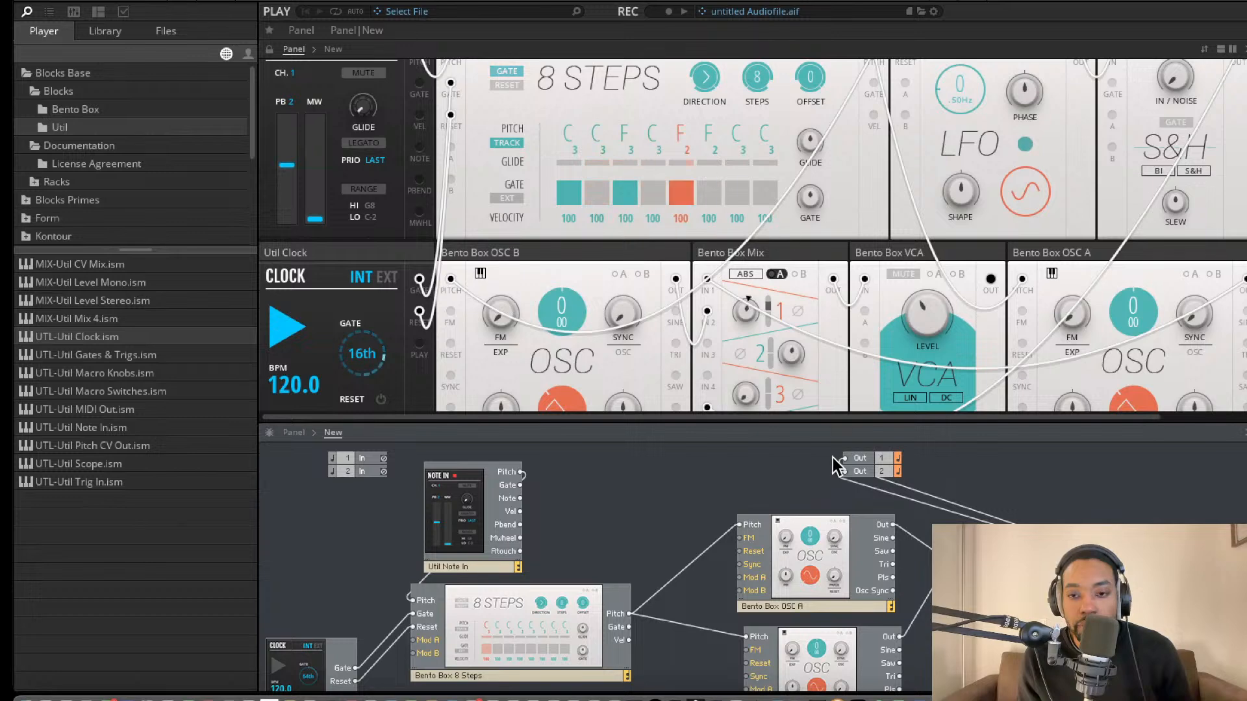
{"action": "left_click_drag", "start_coordinate": [813, 423], "coordinate": [825, 248]}
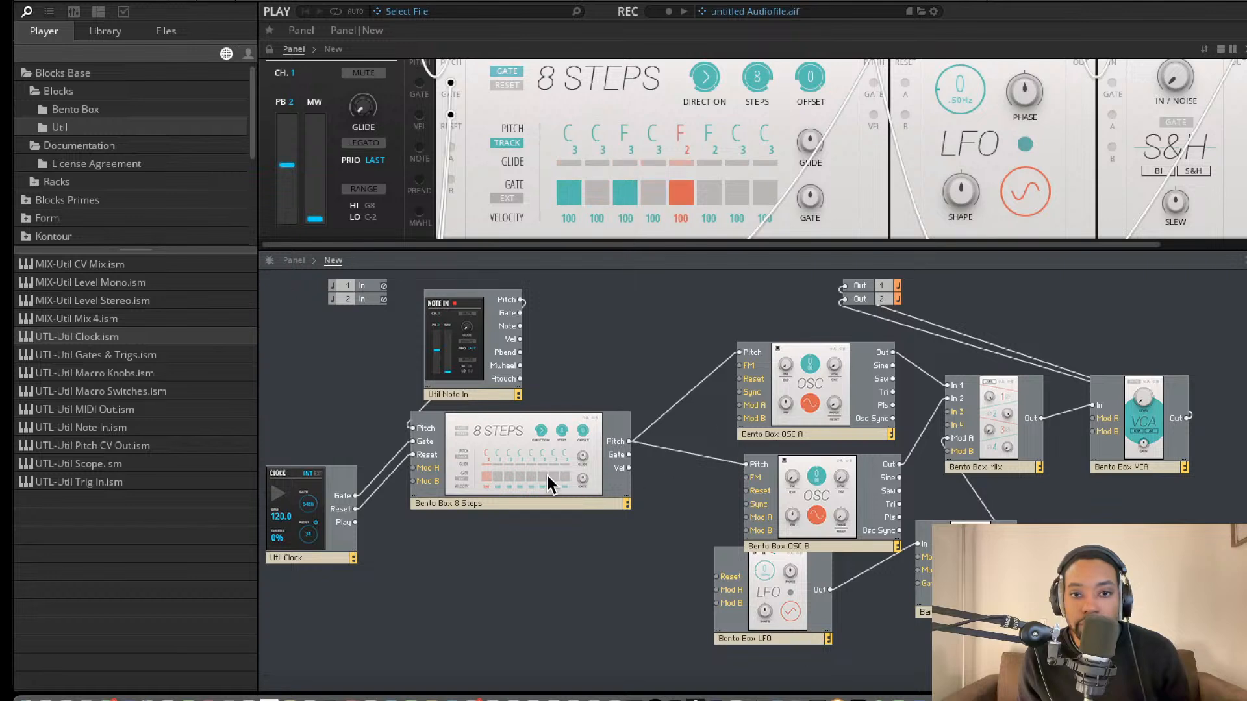
{"action": "left_click_drag", "start_coordinate": [548, 476], "coordinate": [569, 518]}
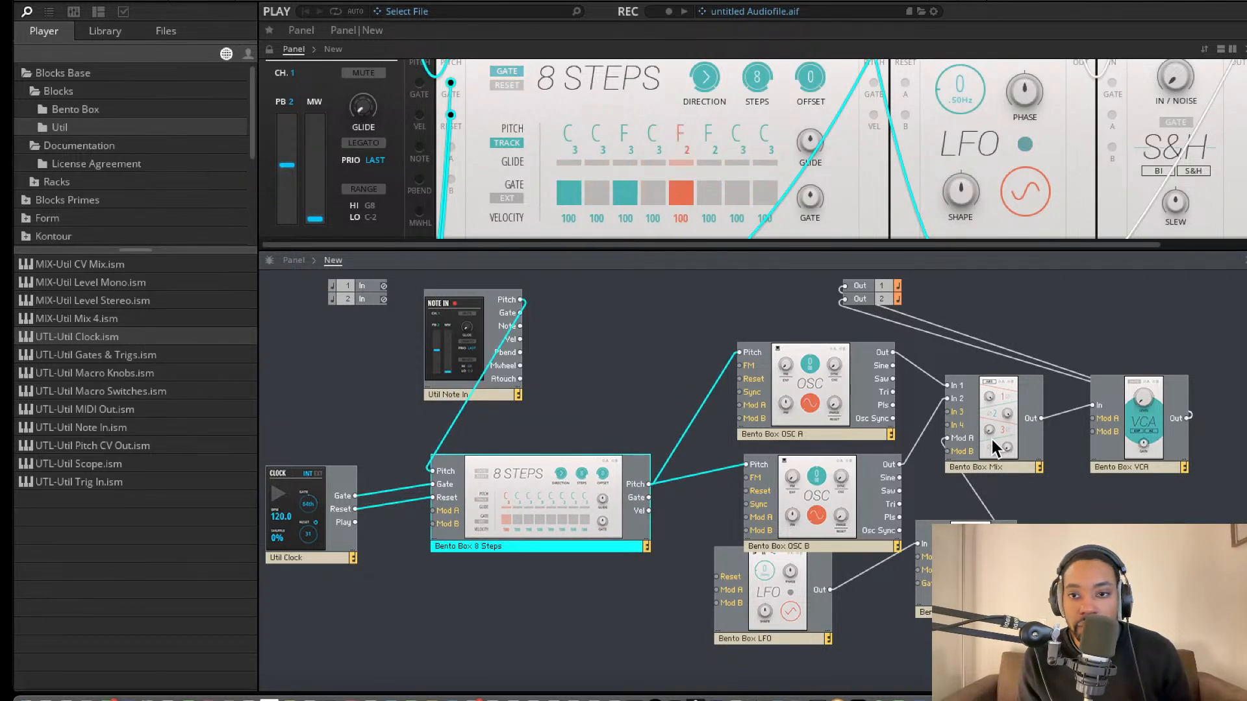
{"action": "mouse_move", "coordinate": [978, 559]}
{"action": "left_mouse_down"}
{"action": "mouse_move", "coordinate": [971, 585]}
{"action": "mouse_move", "coordinate": [967, 572]}
{"action": "left_mouse_up"}
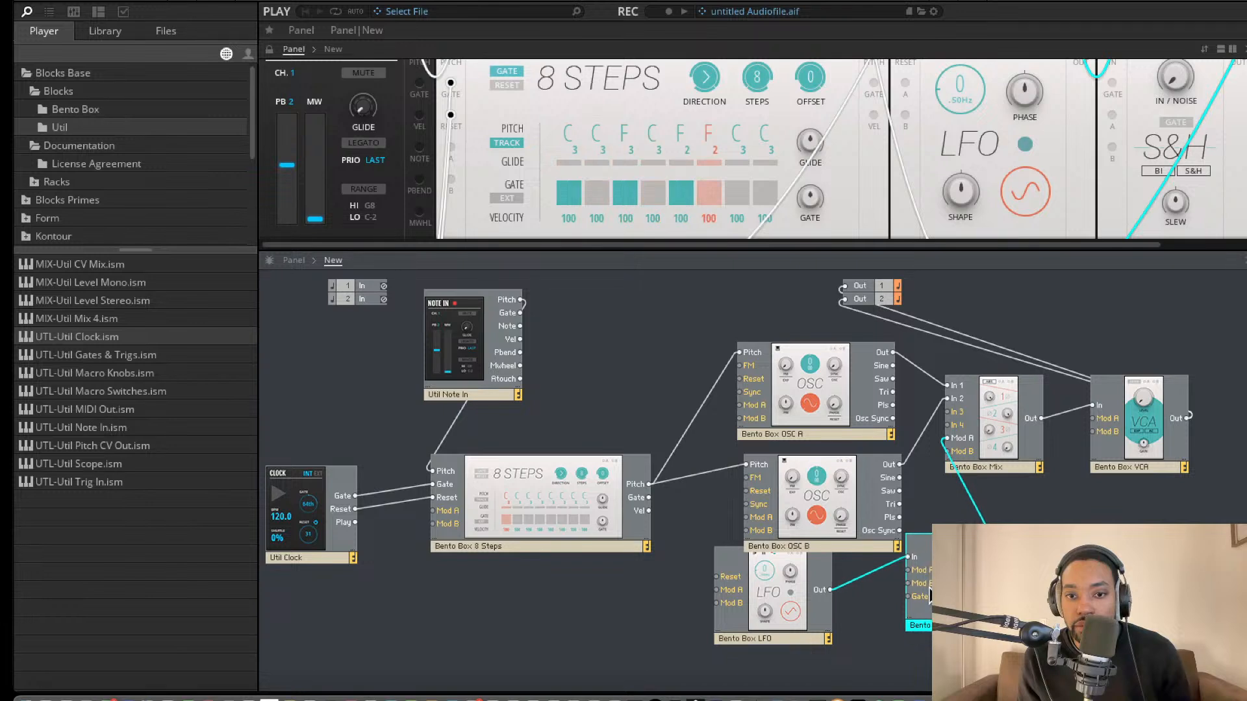
Move the LFO block below the 8 Steps block and connect its output to oscillator A's Mod A input.
{"action": "left_click_drag", "start_coordinate": [773, 585], "coordinate": [516, 615]}
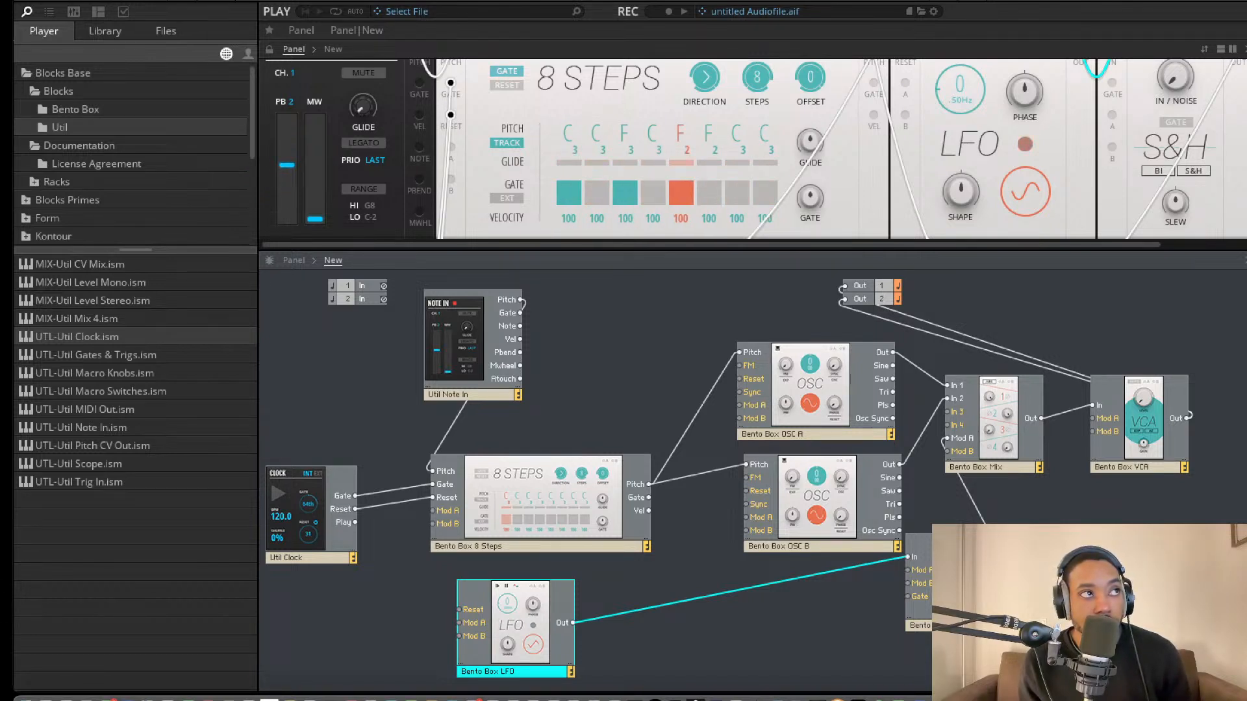
{"action": "left_click_drag", "start_coordinate": [573, 622], "coordinate": [768, 406]}
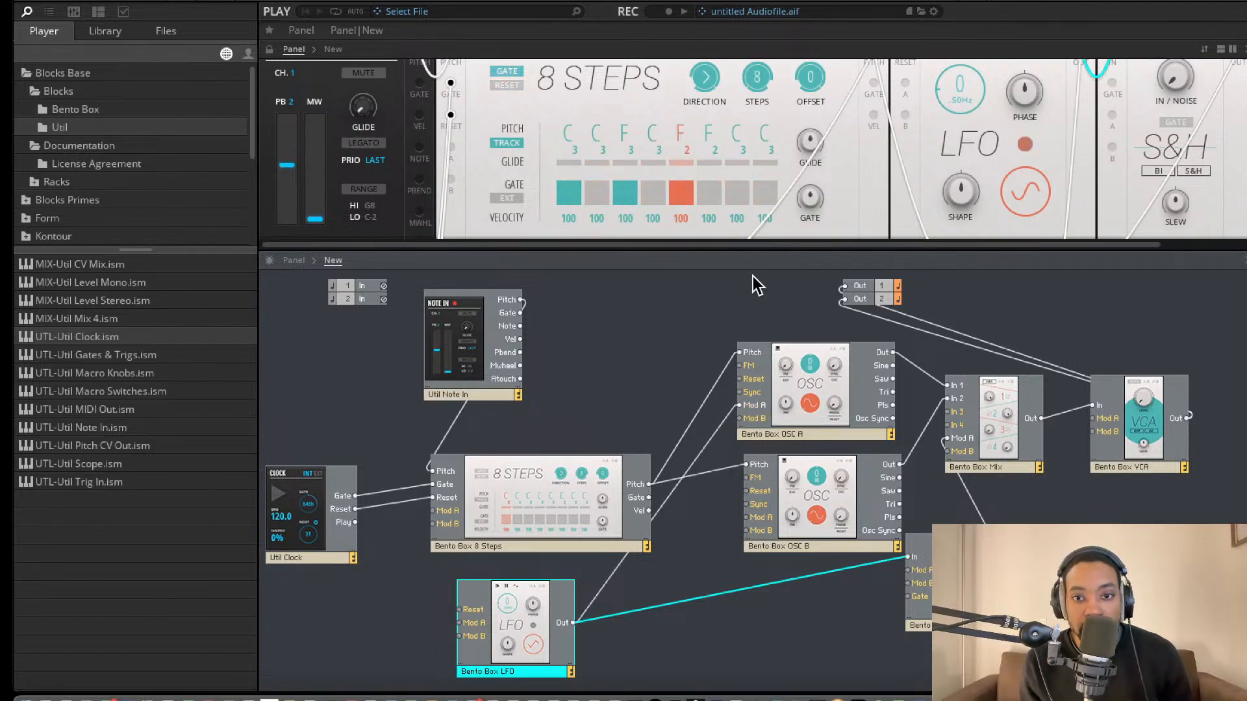
Add a Bento SVF Filter from the Bento Box blocks to the structure and shift the VCA aside to make room.
{"action": "scroll", "coordinate": [796, 211], "scroll_direction": "up", "scroll_amount": 2}
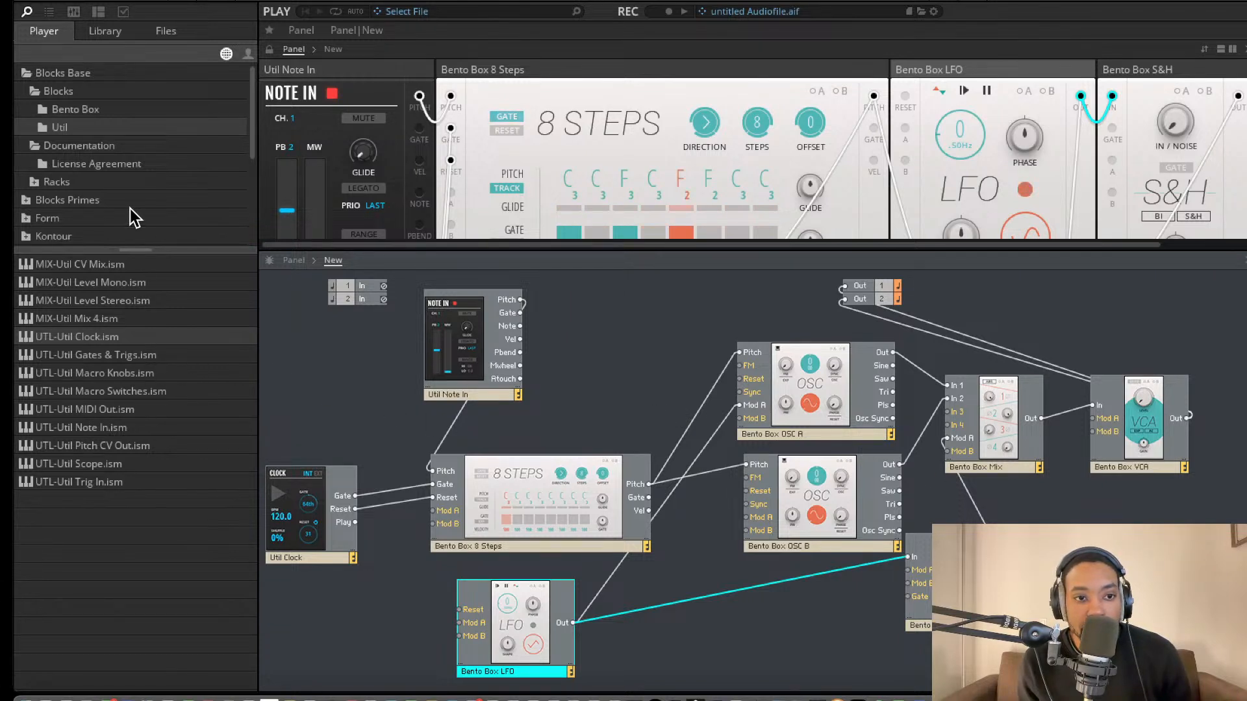
{"action": "left_click", "coordinate": [98, 116]}
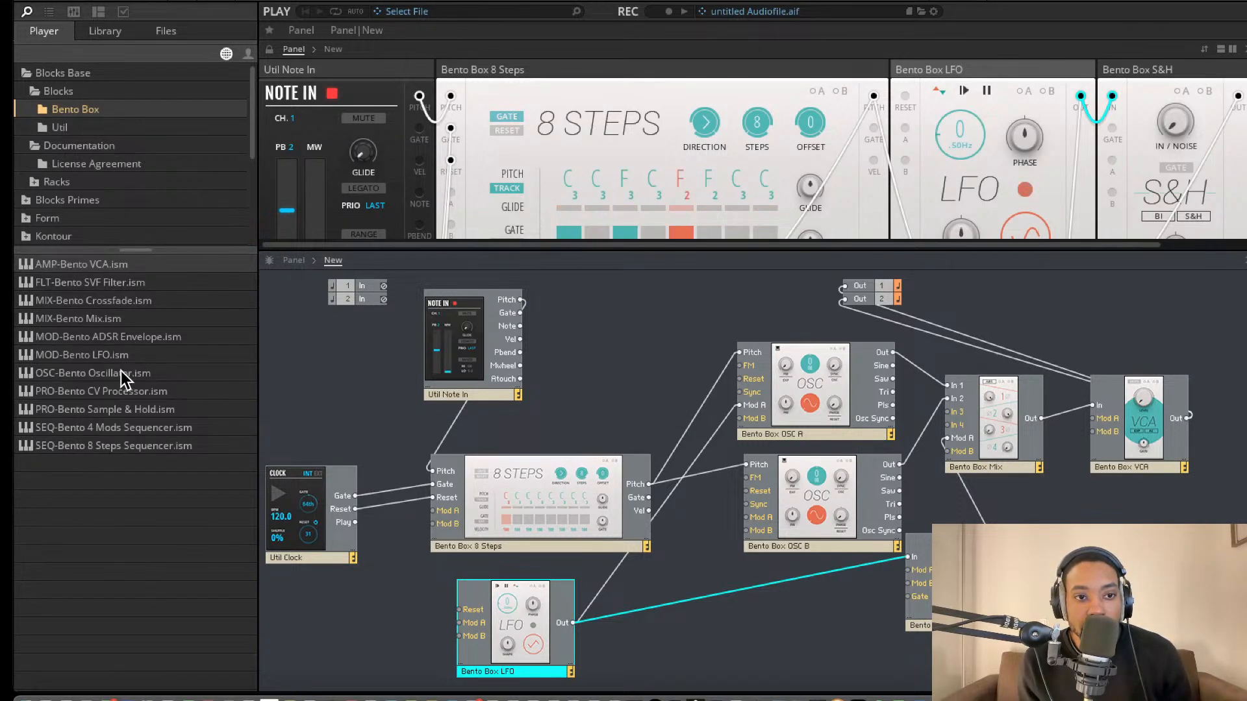
{"action": "left_click_drag", "start_coordinate": [119, 281], "coordinate": [1067, 499]}
{"action": "left_click_drag", "start_coordinate": [1131, 445], "coordinate": [1176, 479]}
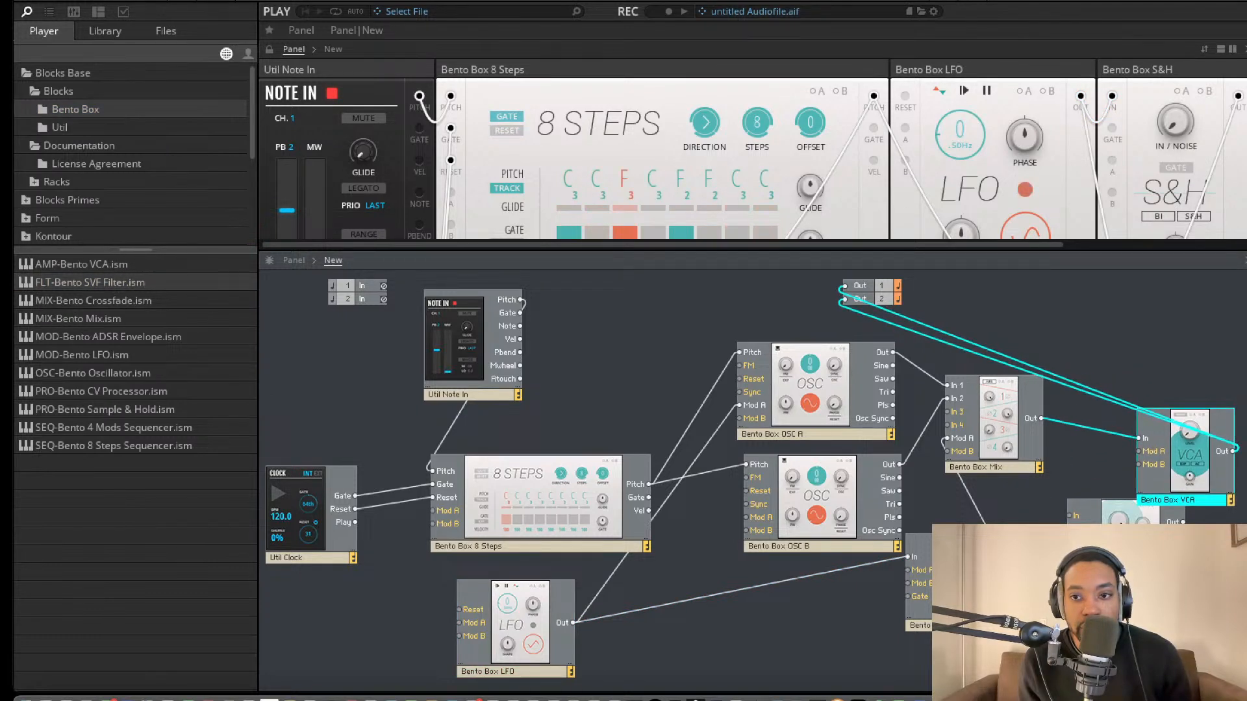
Patch the filter between mixer and VCA, wiring Mix Out to SVF In and SVF Out to VCA In, and tidy its position.
{"action": "left_click_drag", "start_coordinate": [1070, 516], "coordinate": [1041, 419]}
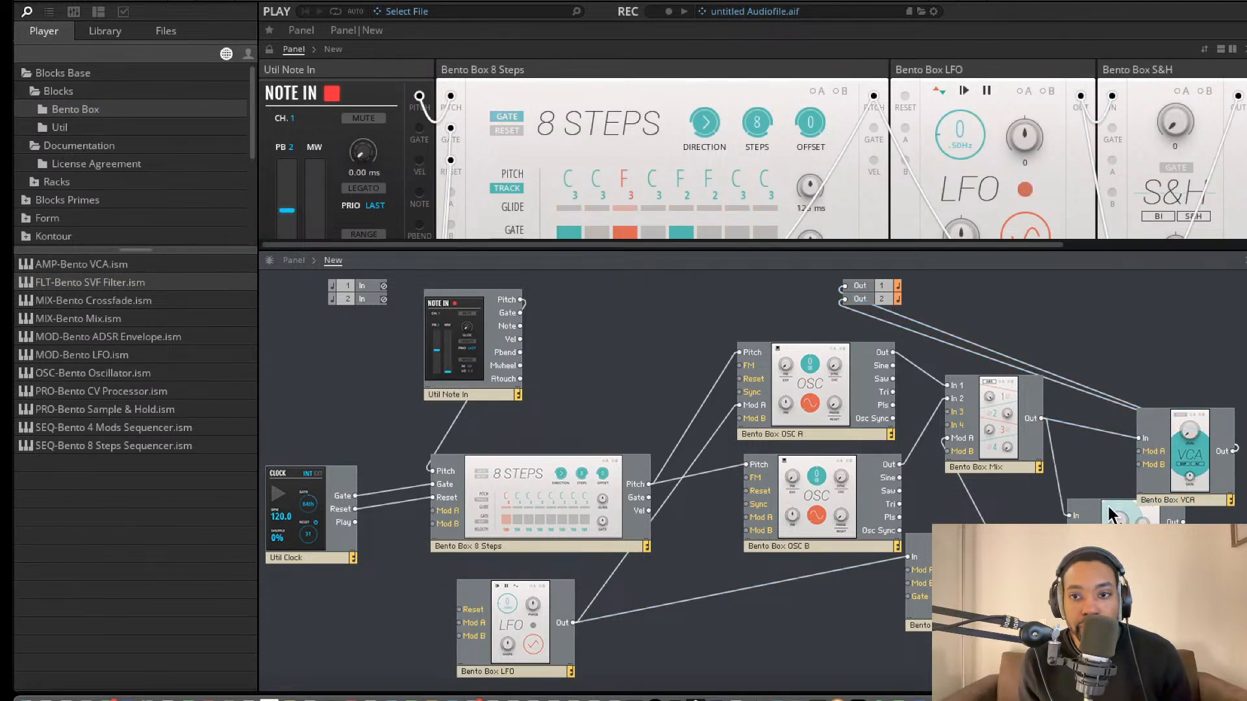
{"action": "left_click_drag", "start_coordinate": [1109, 504], "coordinate": [1042, 505]}
{"action": "left_click_drag", "start_coordinate": [1118, 522], "coordinate": [1149, 440]}
{"action": "left_click_drag", "start_coordinate": [1024, 515], "coordinate": [1047, 503]}
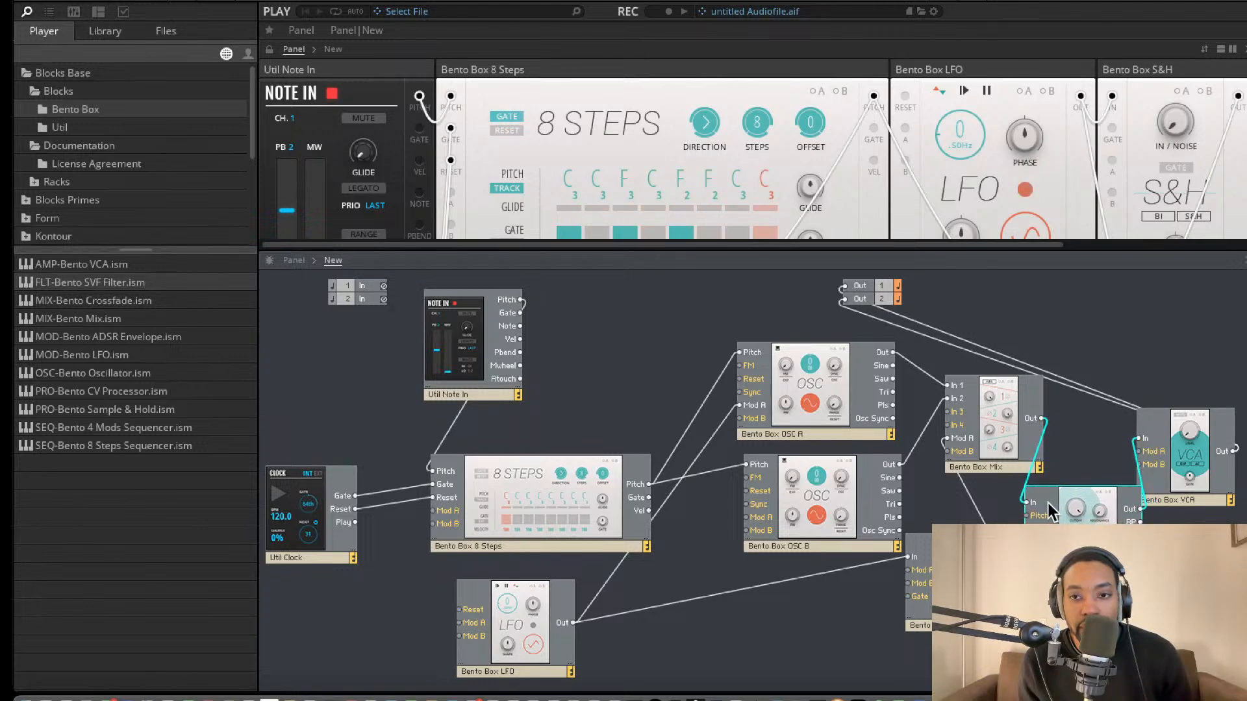
Set the SVF filter's cutoff to 5.45 kHz and raise the mixer's channel 2 level.
{"action": "scroll", "coordinate": [730, 166], "scroll_direction": "down", "scroll_amount": 3}
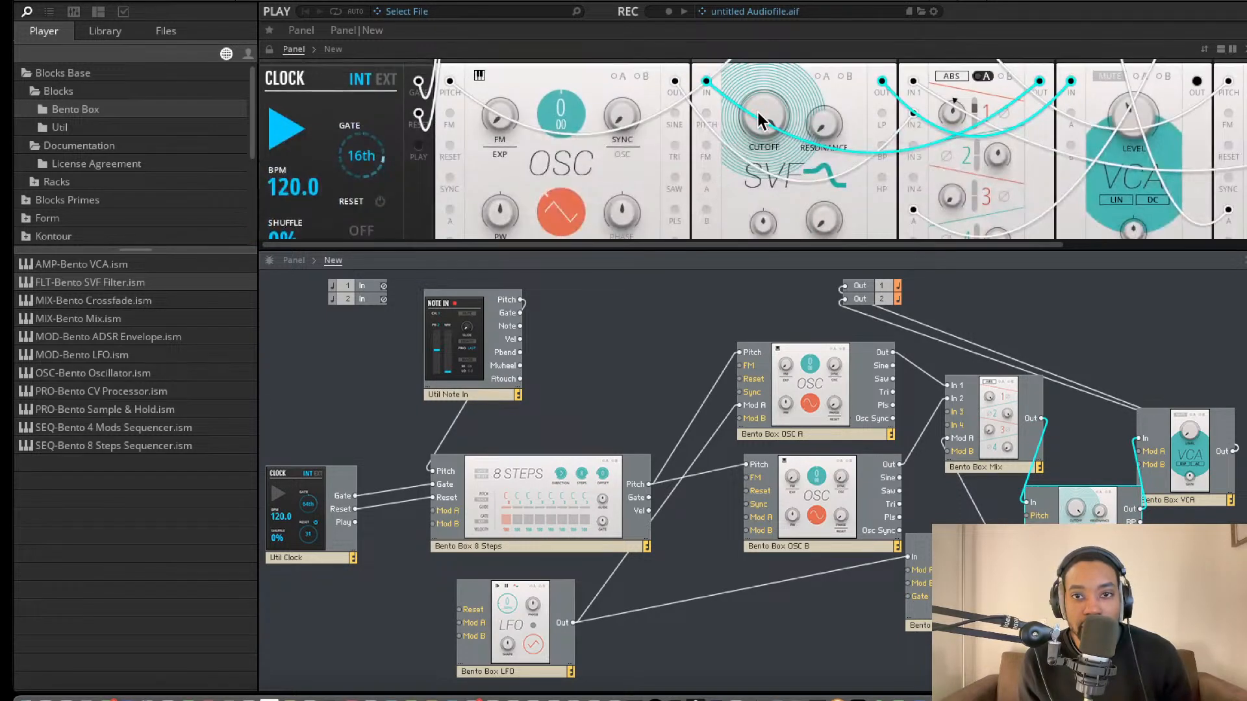
{"action": "left_click_drag", "start_coordinate": [764, 117], "coordinate": [765, 84]}
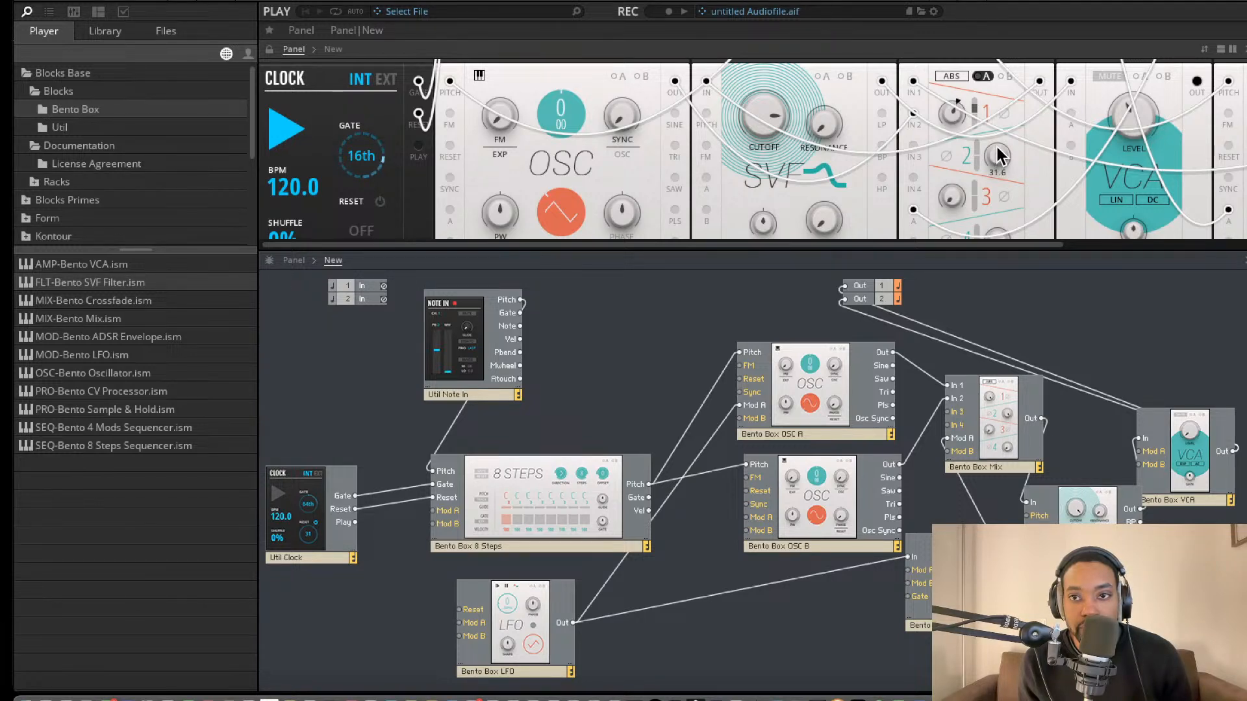
{"action": "left_click_drag", "start_coordinate": [997, 147], "coordinate": [991, 123]}
{"action": "scroll", "coordinate": [718, 151], "scroll_direction": "right", "scroll_amount": 5}
{"action": "scroll", "coordinate": [718, 151], "scroll_direction": "up", "scroll_amount": 5}
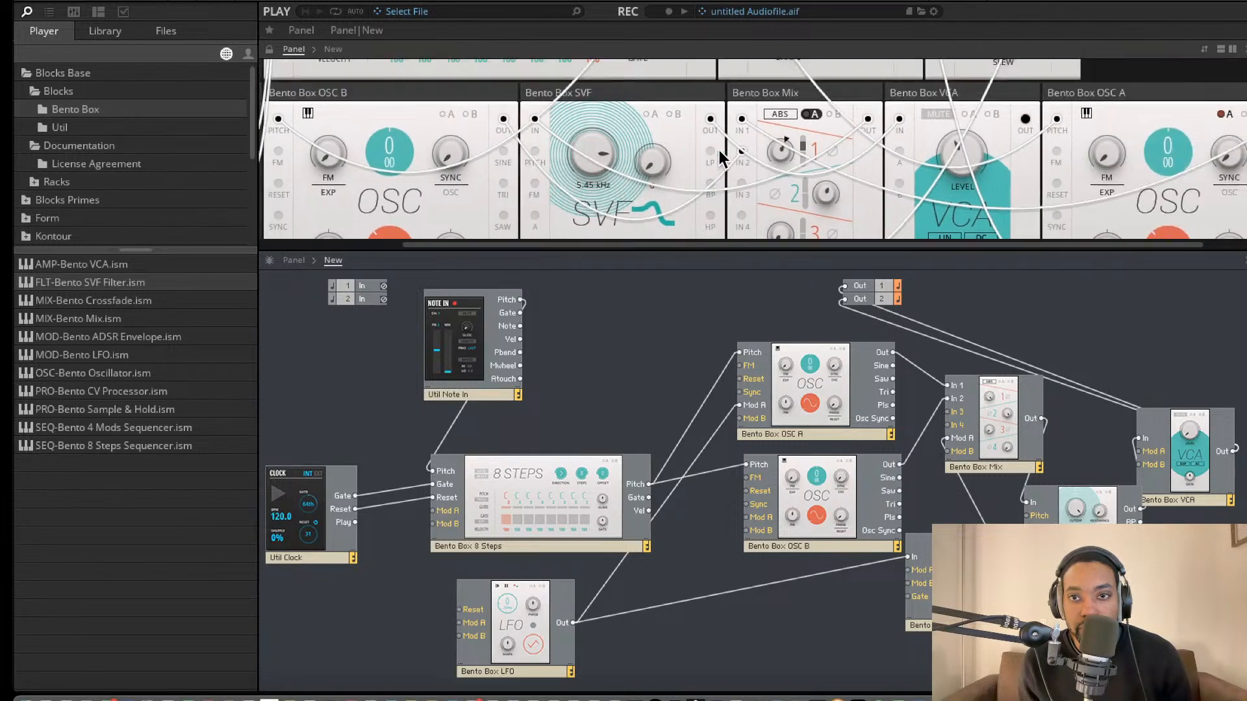
Move the S&H block below oscillator B and reroute its output from the mixer's Mod A to the SVF's Mod A.
{"action": "scroll", "coordinate": [718, 151], "scroll_direction": "down", "scroll_amount": 3}
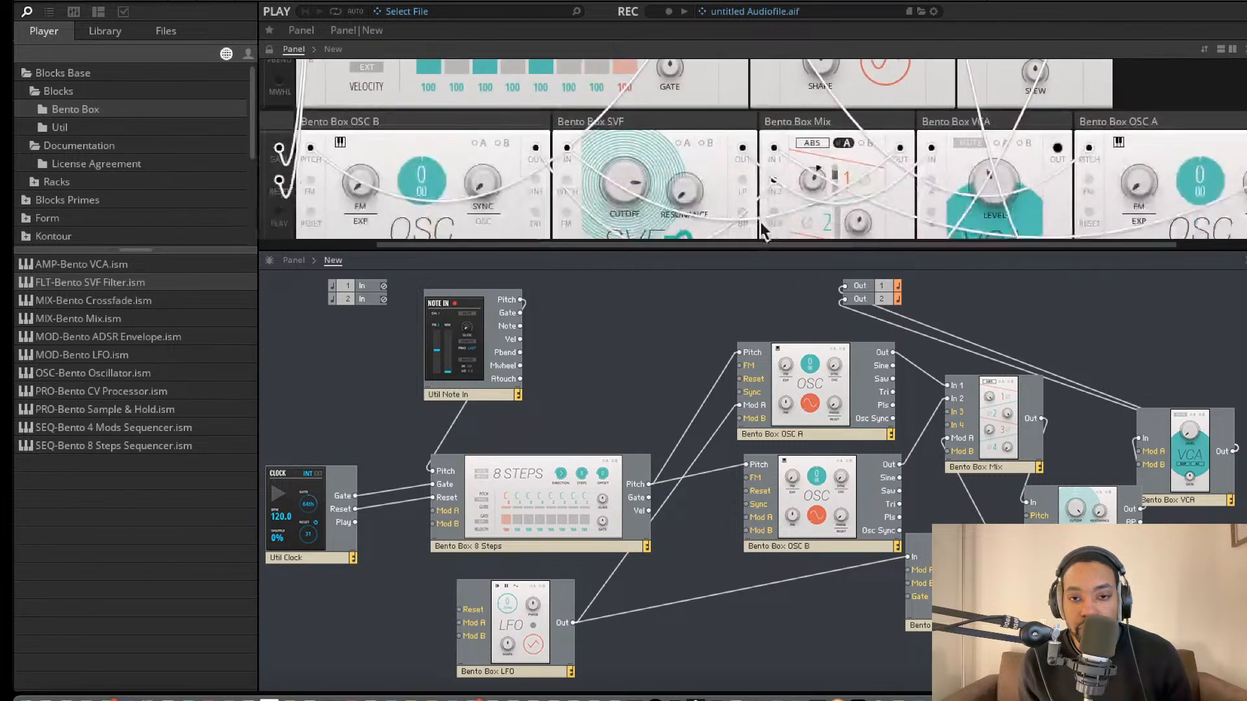
{"action": "left_click", "coordinate": [738, 584]}
{"action": "left_click_drag", "start_coordinate": [953, 583], "coordinate": [1026, 543]}
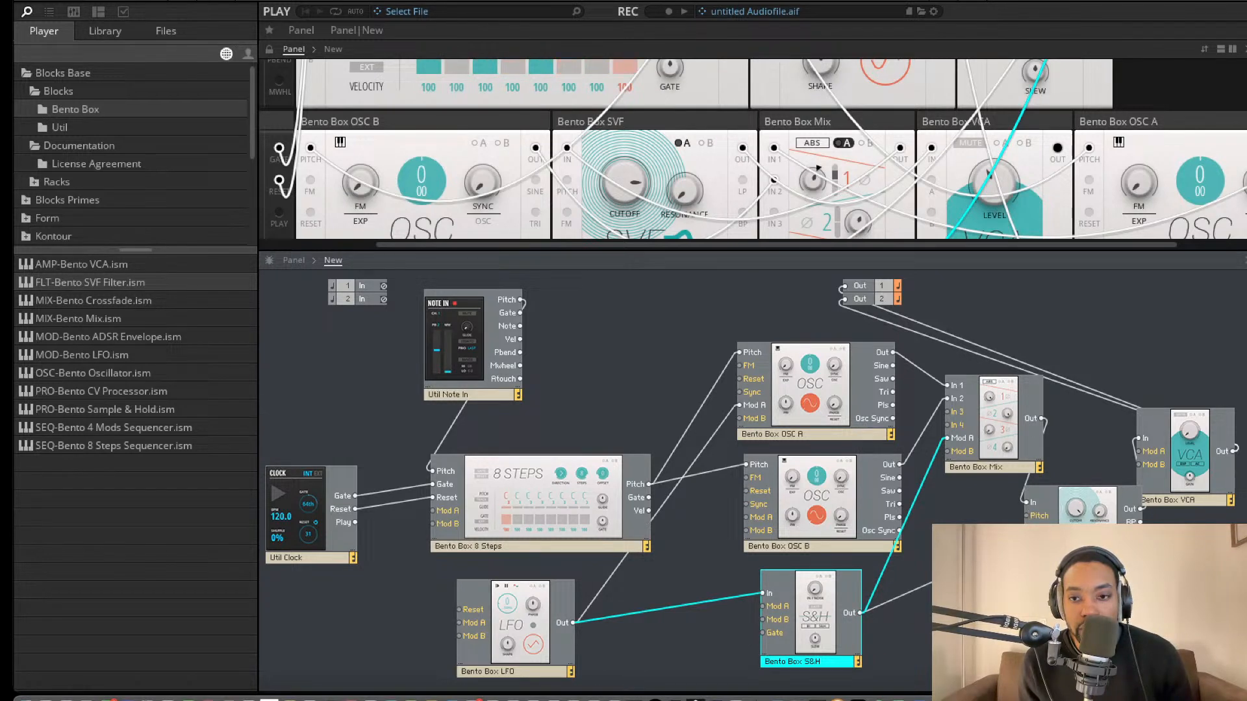
{"action": "left_click", "coordinate": [920, 497]}
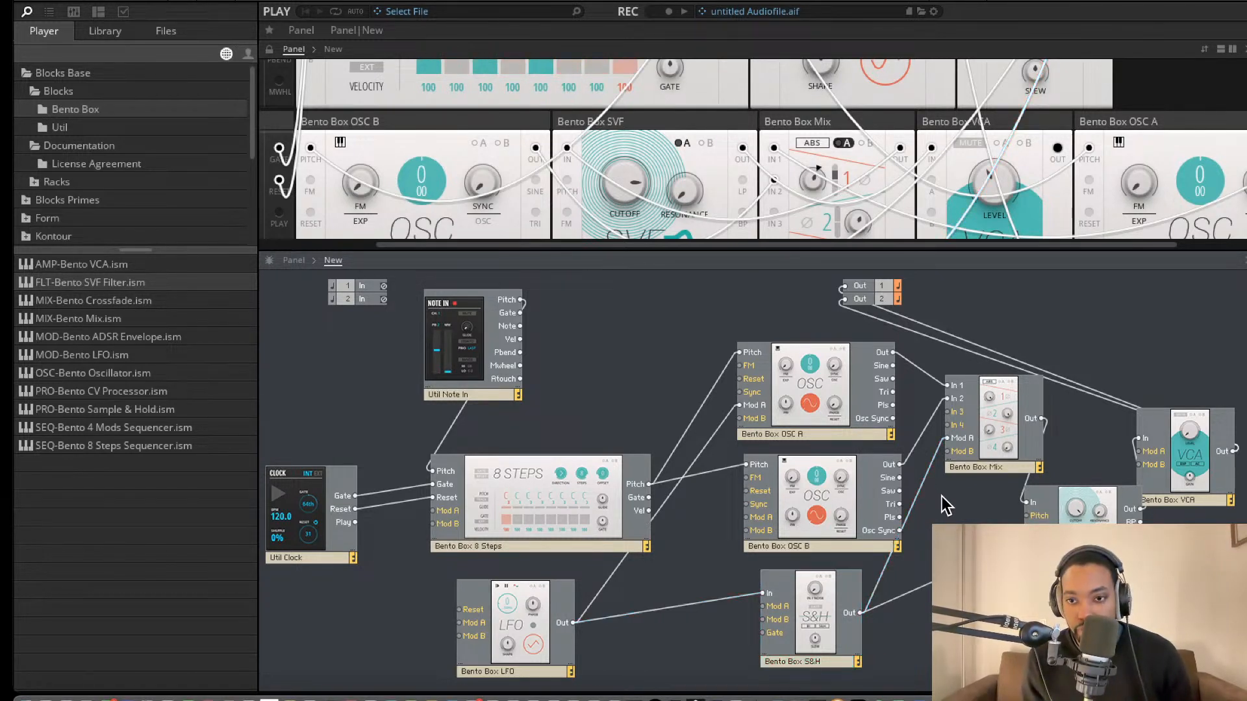
{"action": "key", "text": "Delete"}
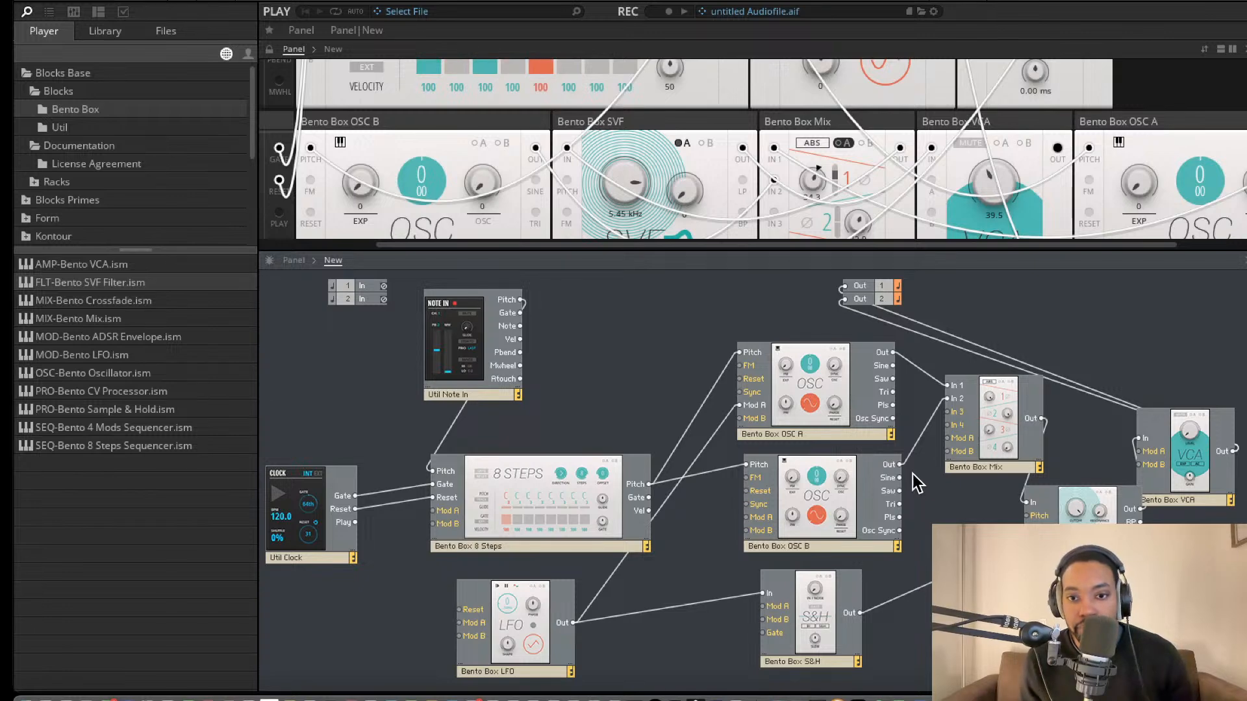
Try raising the S&H block's In/Noise amount to about 74.
{"action": "scroll", "coordinate": [739, 194], "scroll_direction": "down", "scroll_amount": 5}
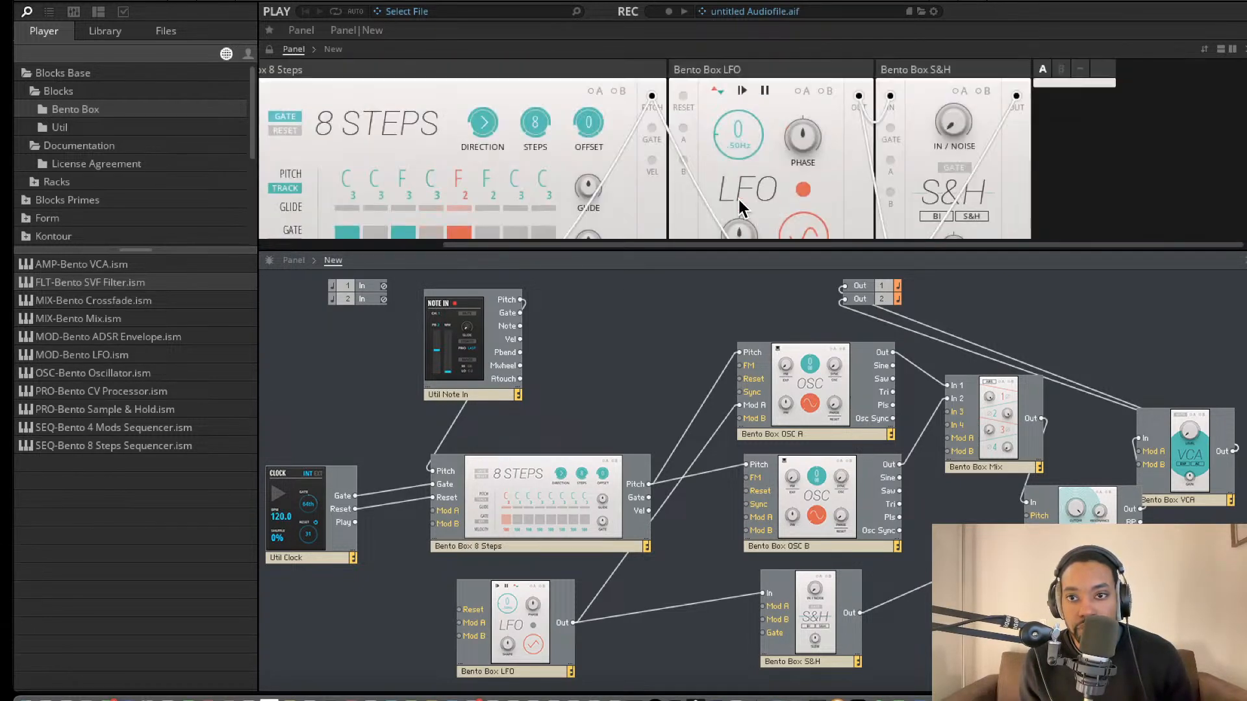
{"action": "scroll", "coordinate": [738, 199], "scroll_direction": "up", "scroll_amount": 1}
{"action": "left_click_drag", "start_coordinate": [942, 97], "coordinate": [947, 0]}
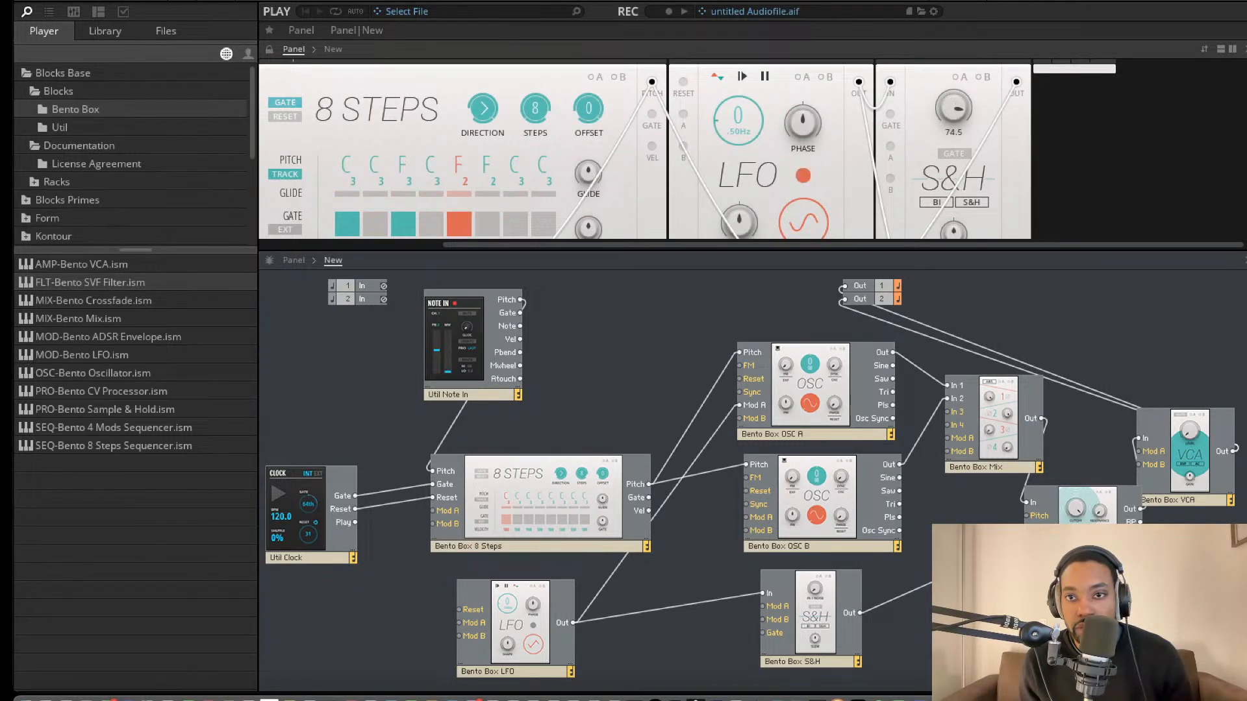
{"action": "scroll", "coordinate": [954, 201], "scroll_direction": "down", "scroll_amount": 1}
{"action": "scroll", "coordinate": [951, 156], "scroll_direction": "up", "scroll_amount": 1}
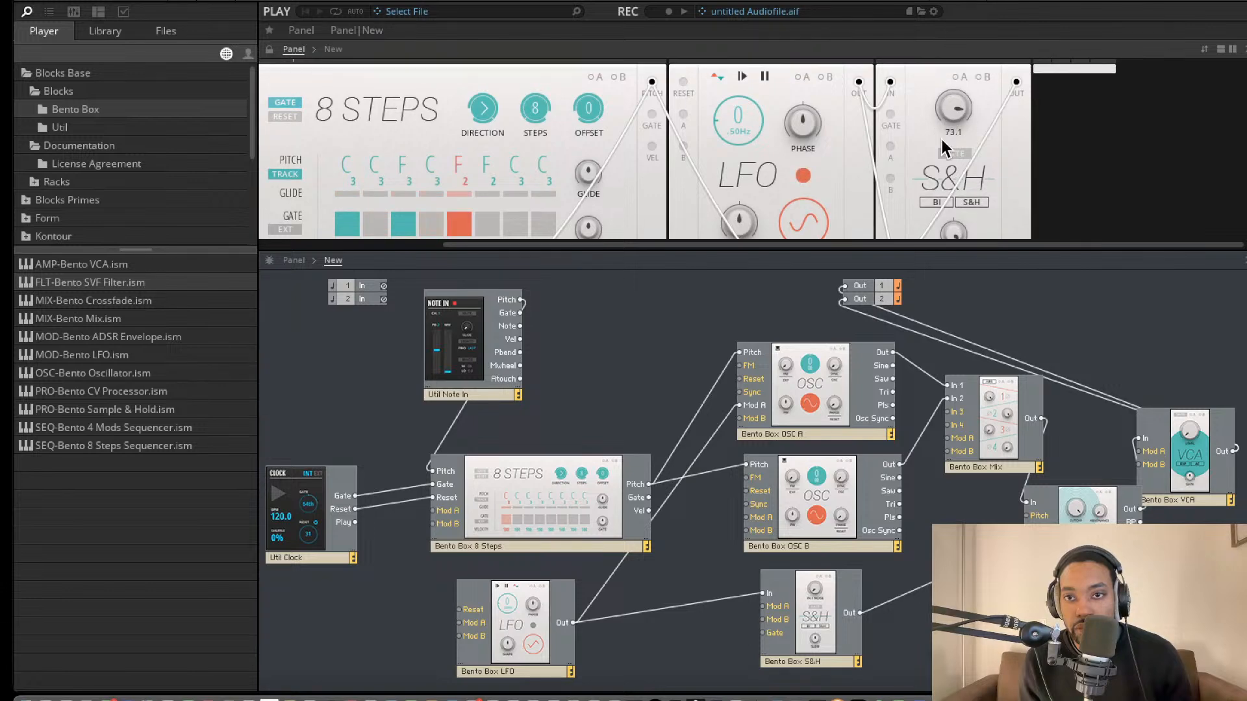
Switch the S&H block from BI to UNI and turn its In/Noise amount all the way down.
{"action": "left_click", "coordinate": [935, 202]}
{"action": "left_click", "coordinate": [948, 153]}
{"action": "left_click", "coordinate": [948, 154]}
{"action": "left_click_drag", "start_coordinate": [948, 112], "coordinate": [945, 296]}
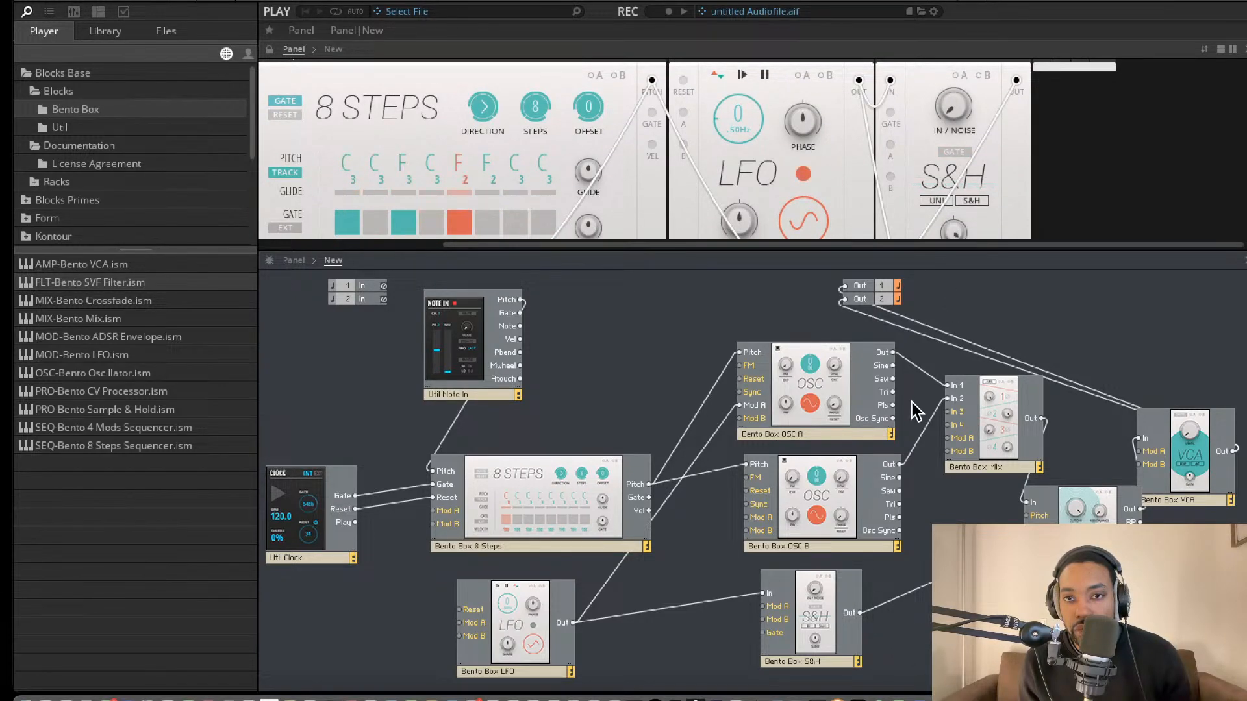
Turn on modulation A on the SVF filter and apply it to the cutoff.
{"action": "scroll", "coordinate": [712, 217], "scroll_direction": "down", "scroll_amount": 5}
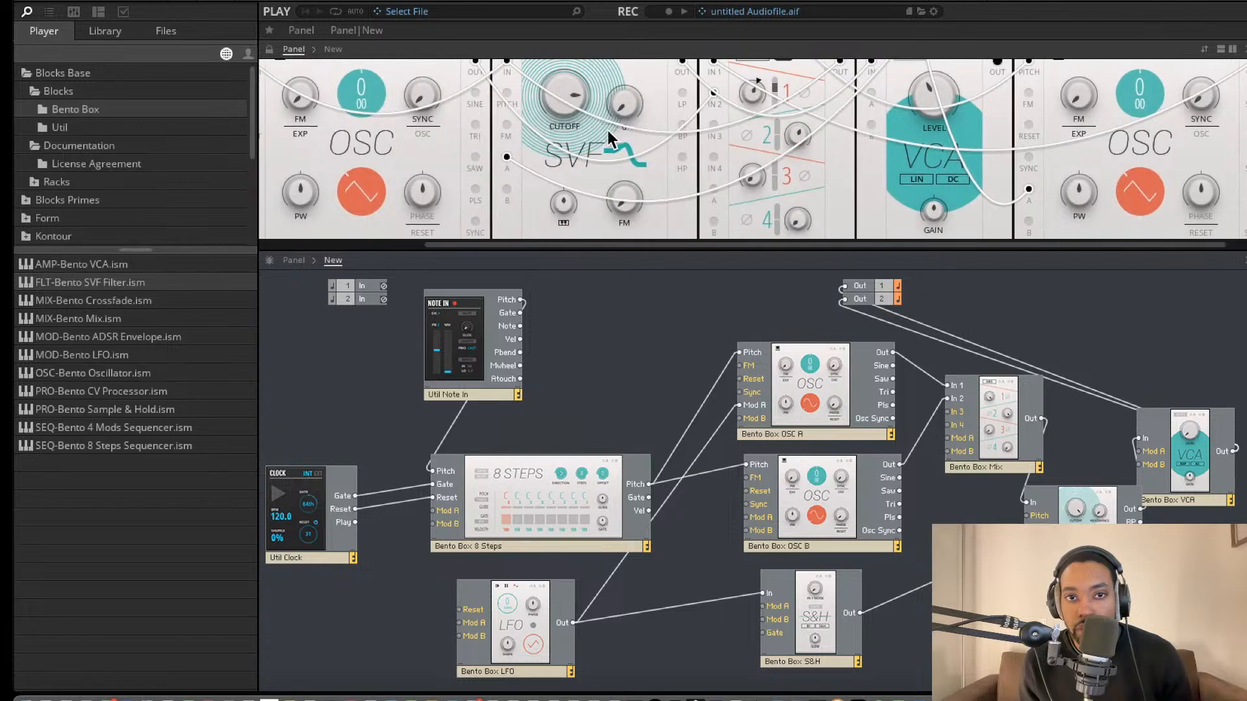
{"action": "left_click", "coordinate": [621, 125]}
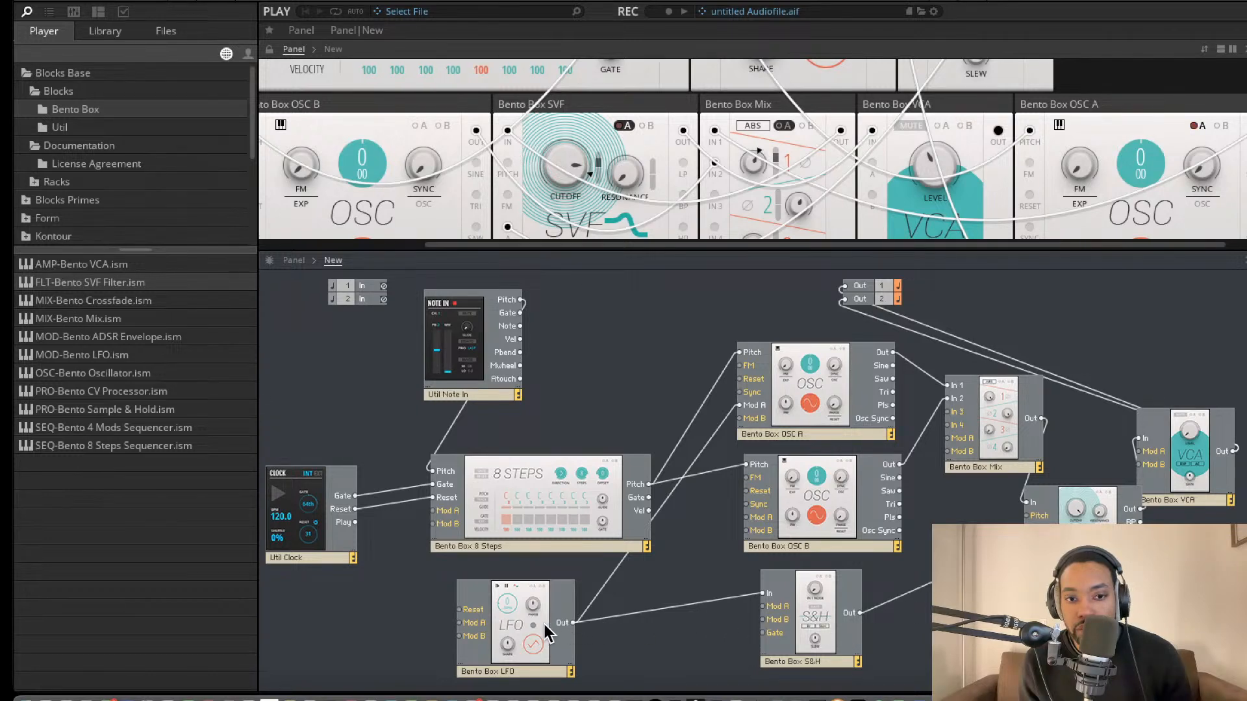
Shift the LFO block slightly toward the S&H block in the structure and set its rate to 11.89 Hz.
{"action": "left_click_drag", "start_coordinate": [544, 624], "coordinate": [592, 628]}
{"action": "scroll", "coordinate": [677, 223], "scroll_direction": "down", "scroll_amount": 5}
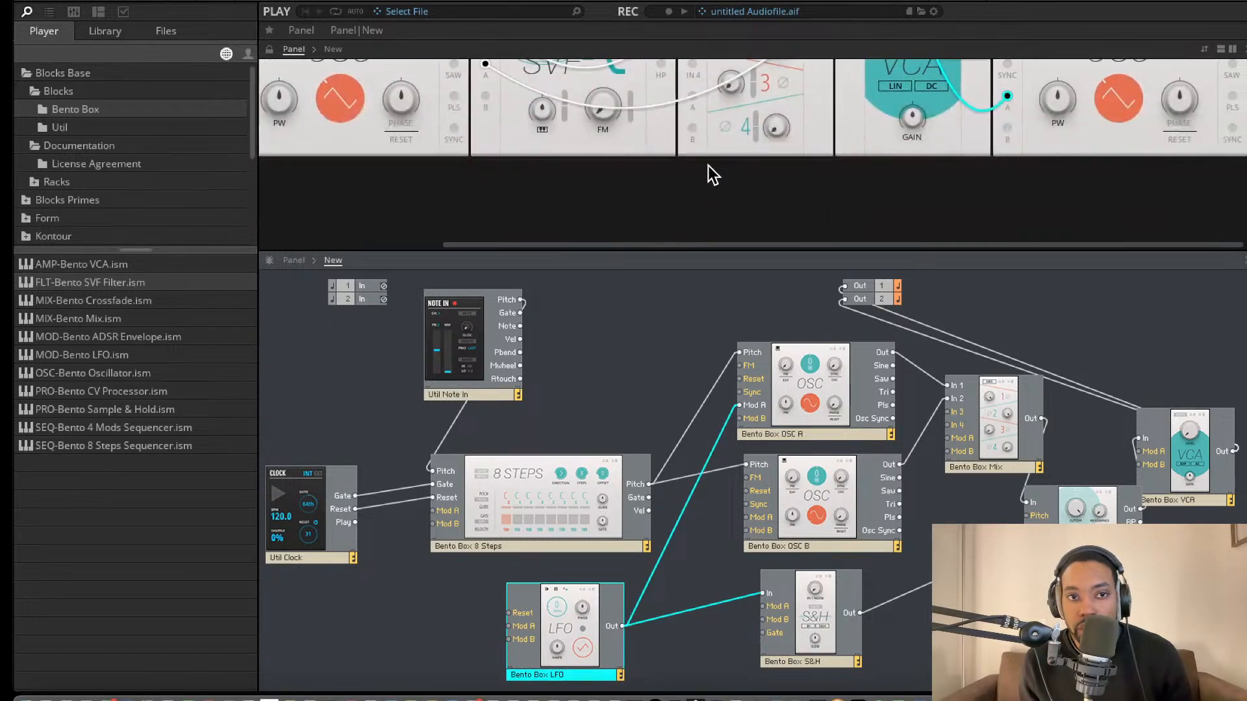
{"action": "scroll", "coordinate": [708, 167], "scroll_direction": "up", "scroll_amount": 8}
{"action": "scroll", "coordinate": [706, 166], "scroll_direction": "left", "scroll_amount": 3}
{"action": "scroll", "coordinate": [705, 167], "scroll_direction": "up", "scroll_amount": 1}
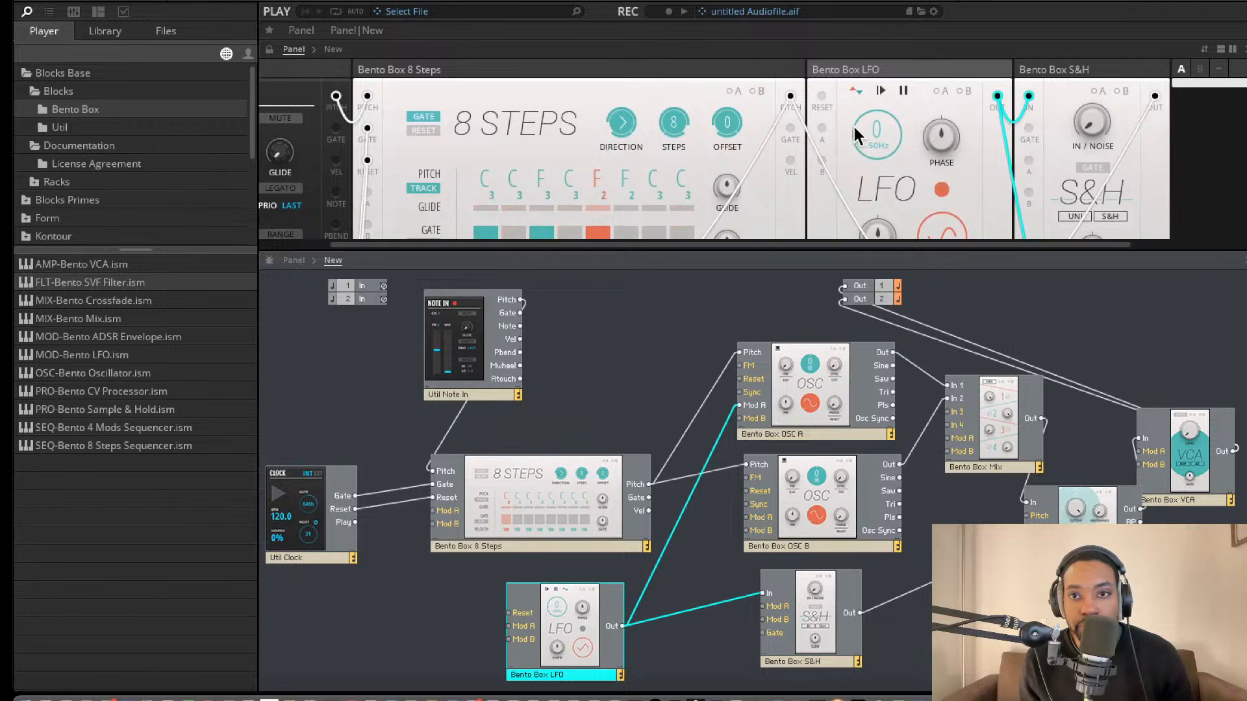
{"action": "left_click_drag", "start_coordinate": [854, 133], "coordinate": [887, 61]}
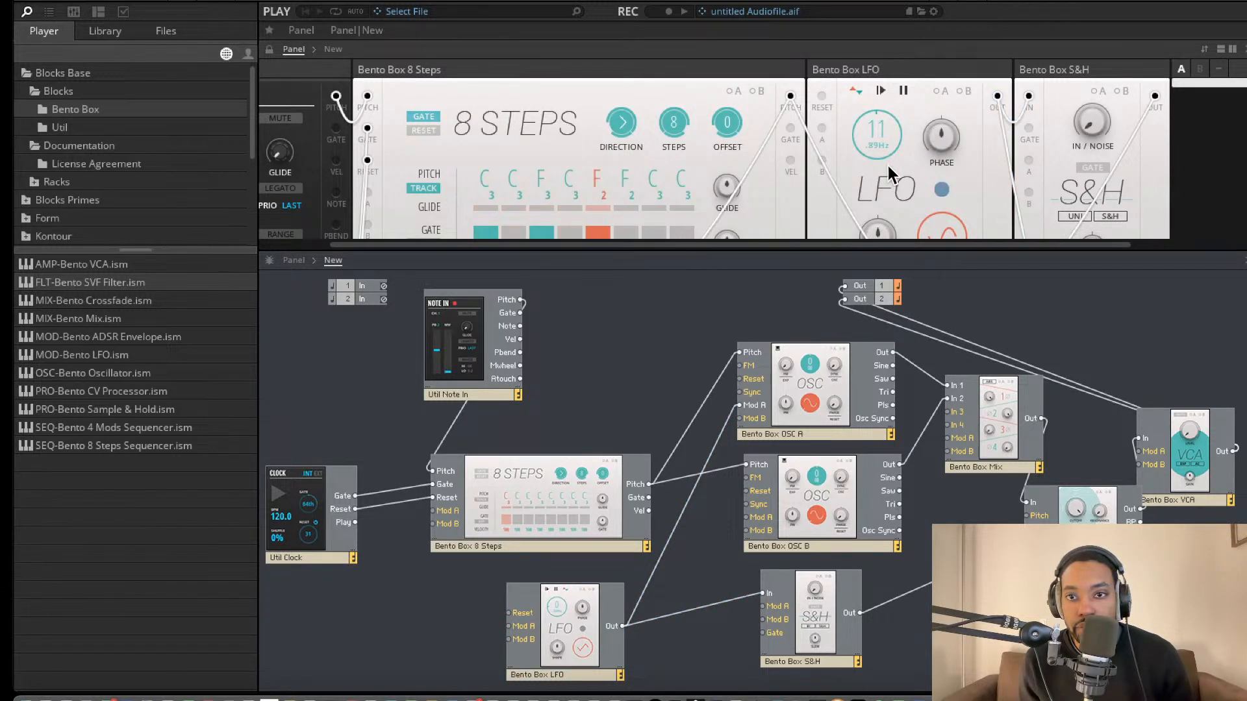
Rearrange the rack panels so that oscillator A sits between the Util Clock and oscillator B.
{"action": "scroll", "coordinate": [887, 166], "scroll_direction": "down", "scroll_amount": 2}
{"action": "scroll", "coordinate": [725, 195], "scroll_direction": "down", "scroll_amount": 3}
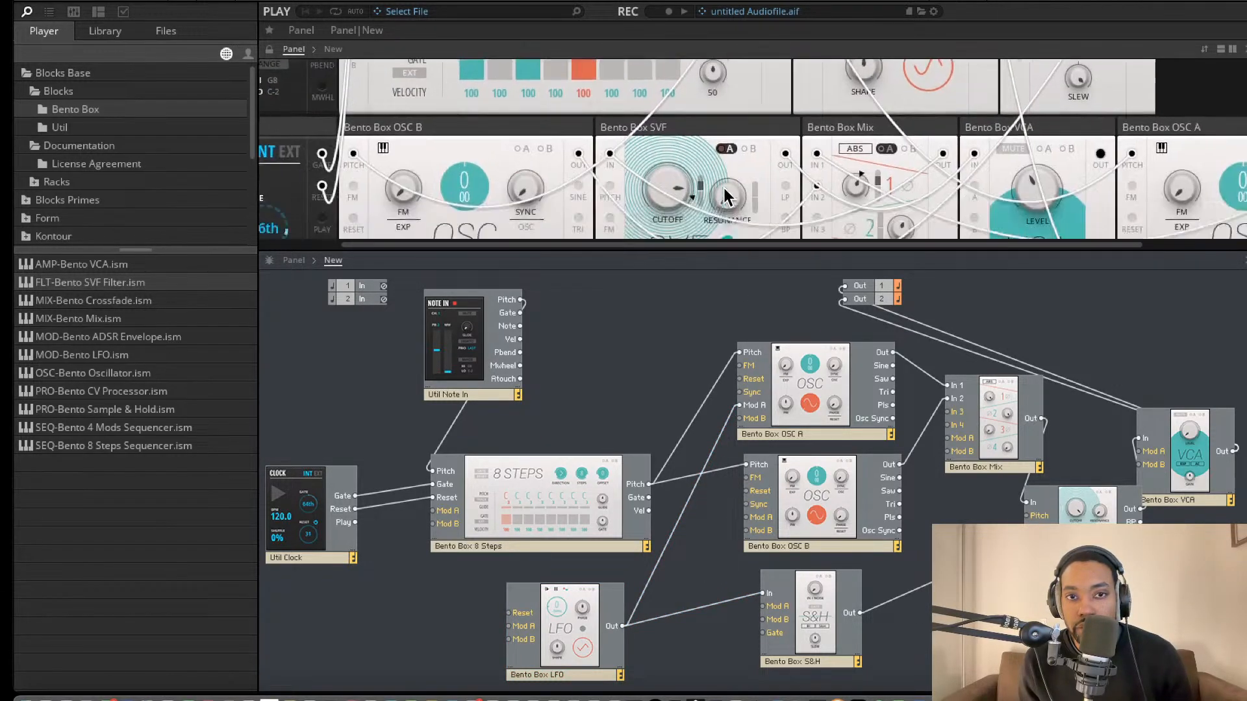
{"action": "scroll", "coordinate": [726, 188], "scroll_direction": "down", "scroll_amount": 2}
{"action": "scroll", "coordinate": [725, 188], "scroll_direction": "left", "scroll_amount": 4}
{"action": "scroll", "coordinate": [725, 189], "scroll_direction": "up", "scroll_amount": 1}
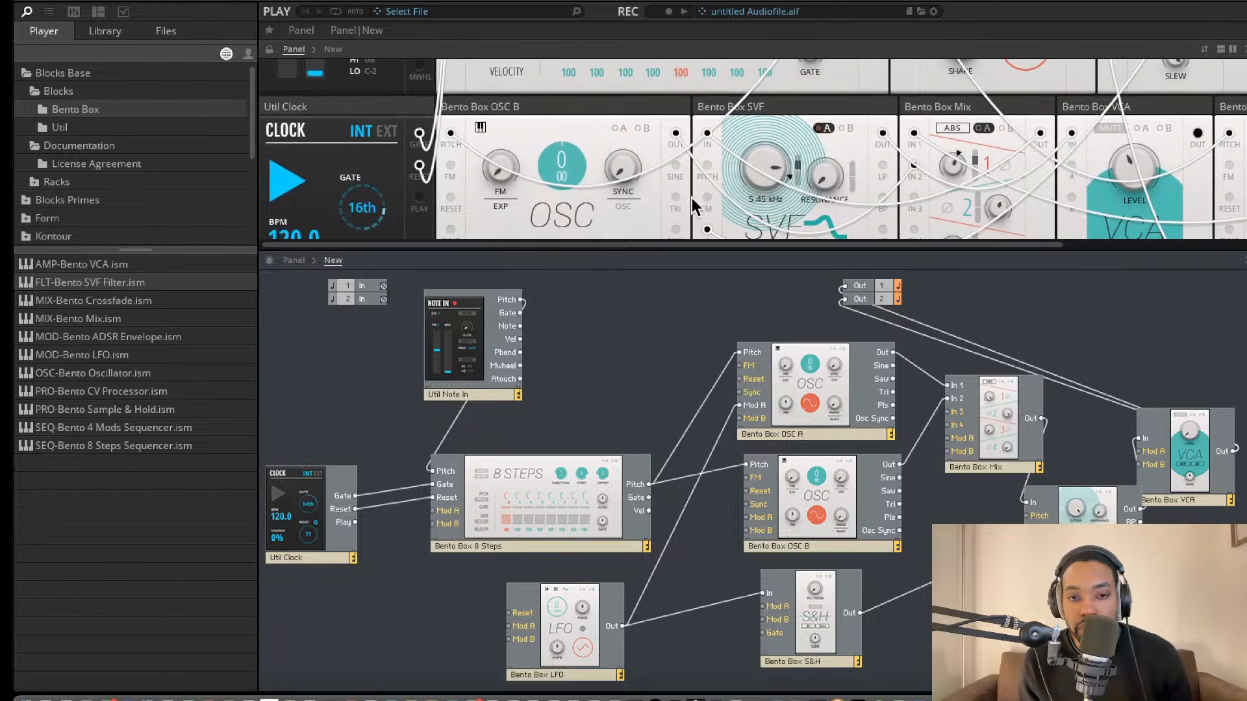
{"action": "scroll", "coordinate": [639, 169], "scroll_direction": "down", "scroll_amount": 2}
{"action": "scroll", "coordinate": [635, 155], "scroll_direction": "right", "scroll_amount": 3}
{"action": "scroll", "coordinate": [634, 158], "scroll_direction": "up", "scroll_amount": 1}
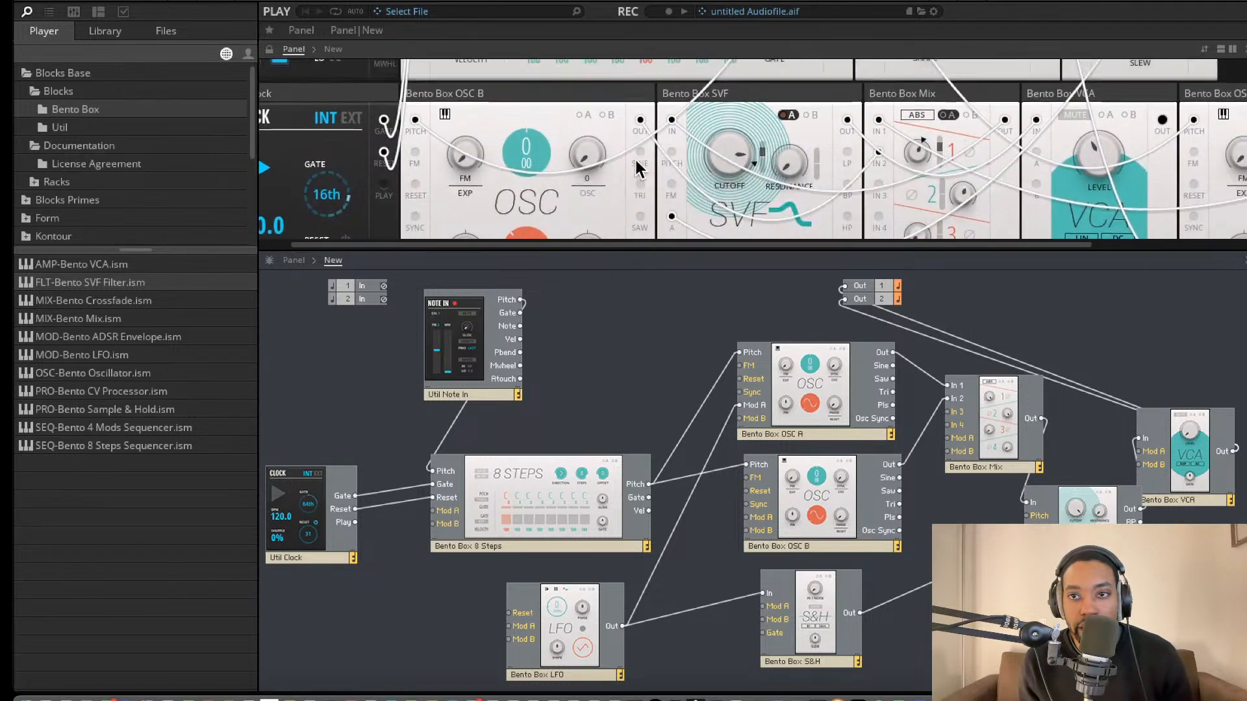
{"action": "scroll", "coordinate": [638, 157], "scroll_direction": "up", "scroll_amount": 3}
{"action": "scroll", "coordinate": [637, 158], "scroll_direction": "right", "scroll_amount": 3}
{"action": "scroll", "coordinate": [638, 159], "scroll_direction": "down", "scroll_amount": 4}
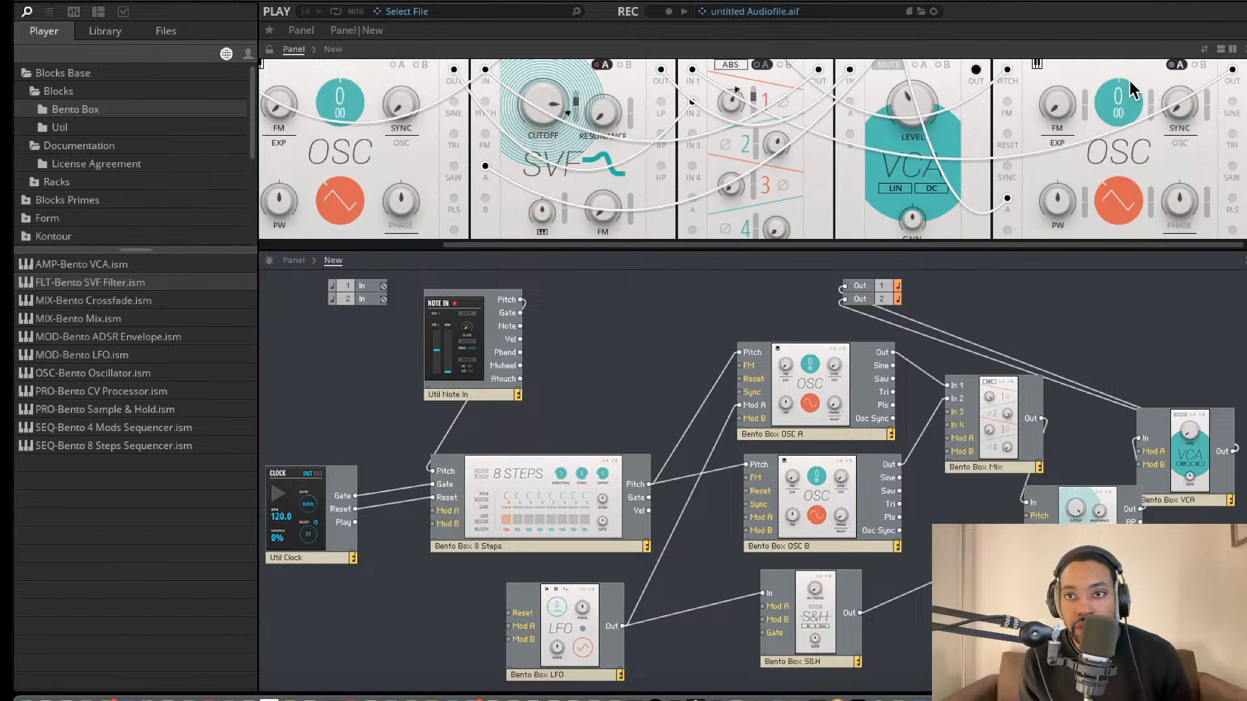
{"action": "left_click_drag", "start_coordinate": [1129, 81], "coordinate": [331, 79]}
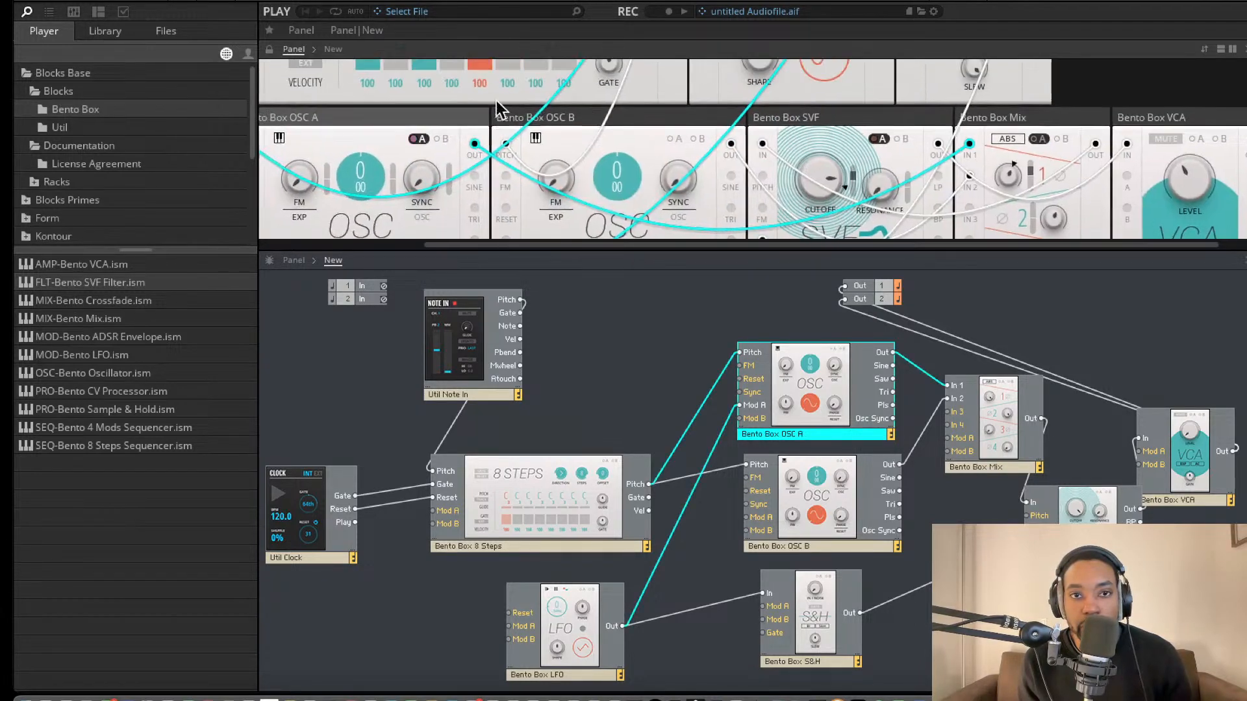
{"action": "scroll", "coordinate": [805, 118], "scroll_direction": "right", "scroll_amount": 5}
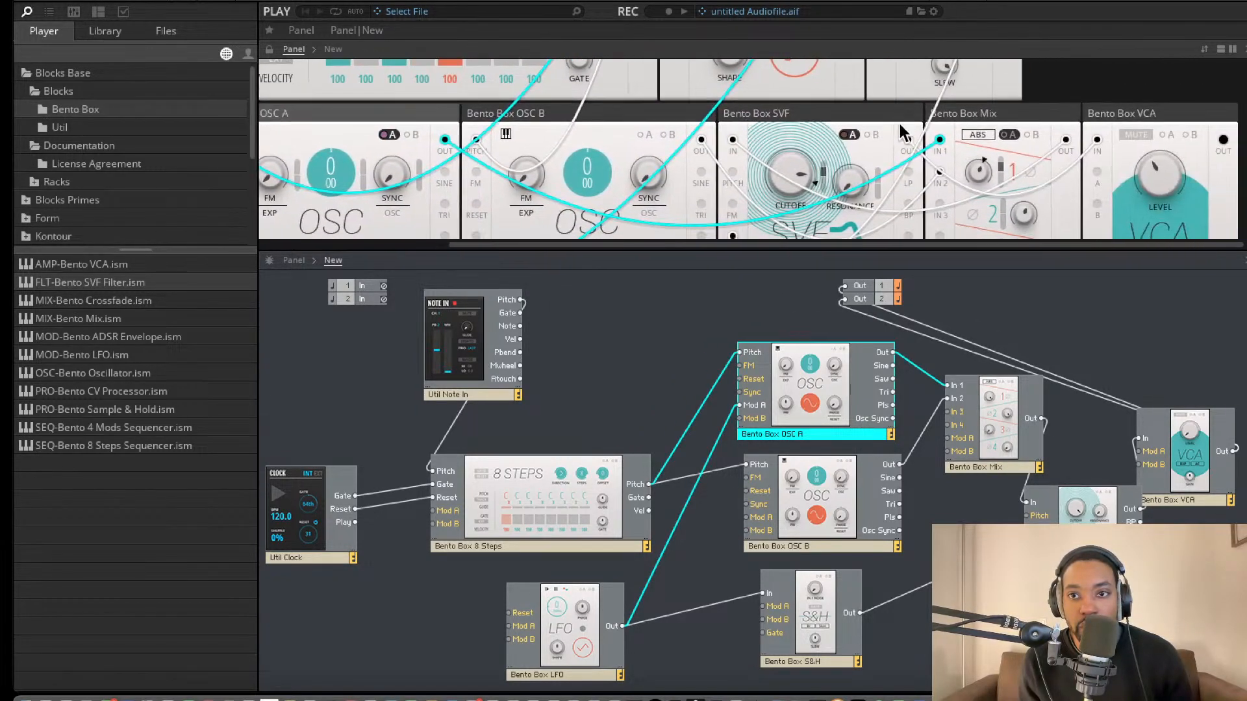
{"action": "scroll", "coordinate": [953, 122], "scroll_direction": "up", "scroll_amount": 5}
{"action": "scroll", "coordinate": [929, 119], "scroll_direction": "left", "scroll_amount": 5}
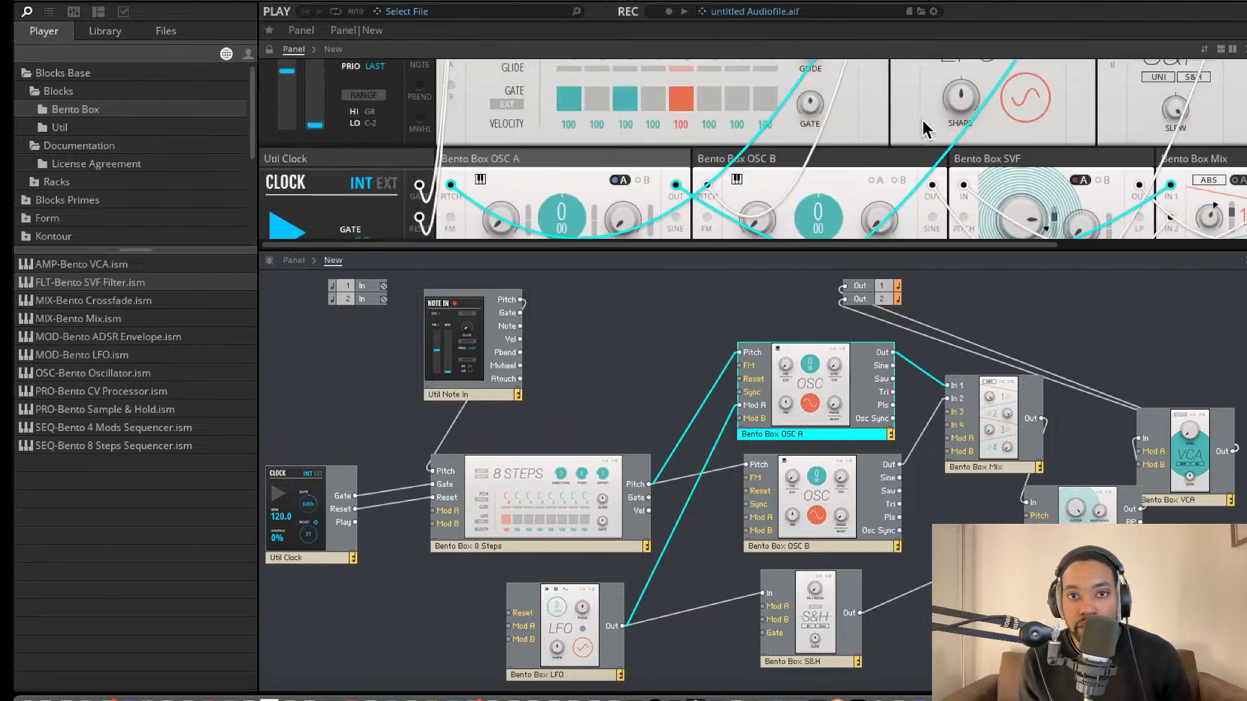
{"action": "scroll", "coordinate": [921, 127], "scroll_direction": "up", "scroll_amount": 2}
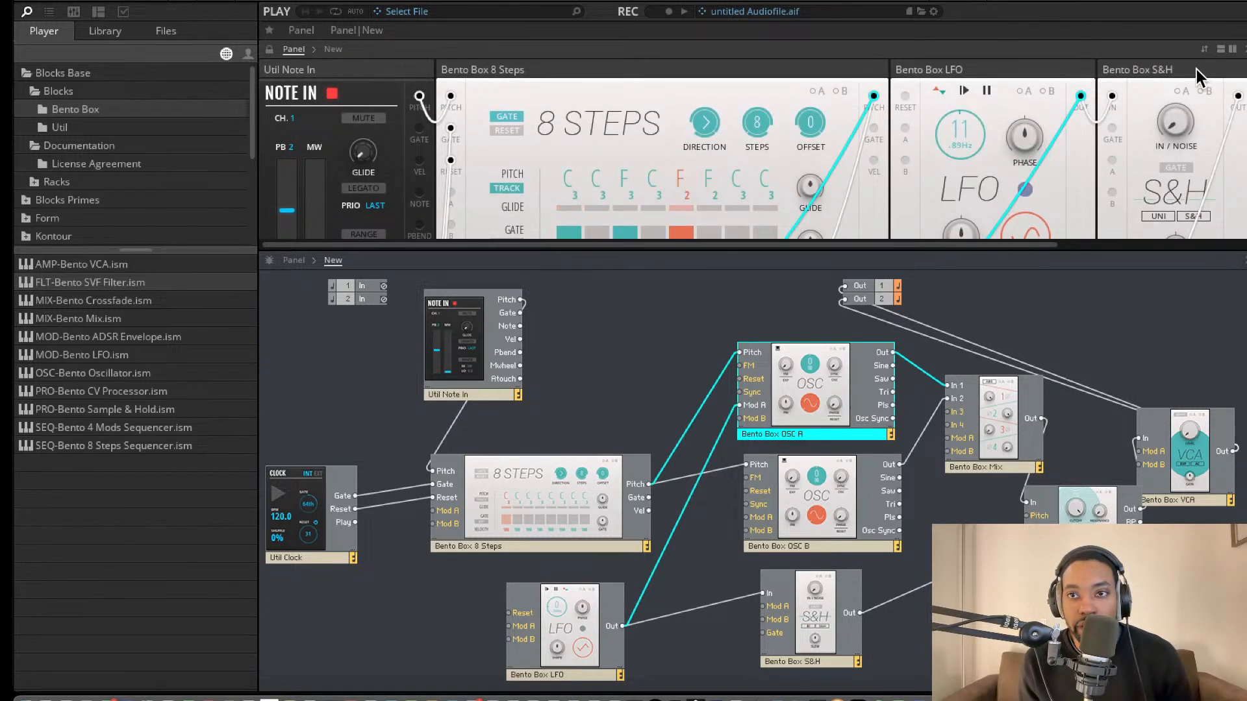
Move the S&H panel next to the SVF filter in the second rack row and enlarge the panel area.
{"action": "left_click_drag", "start_coordinate": [1197, 71], "coordinate": [1236, 285]}
{"action": "scroll", "coordinate": [1074, 190], "scroll_direction": "down", "scroll_amount": 3}
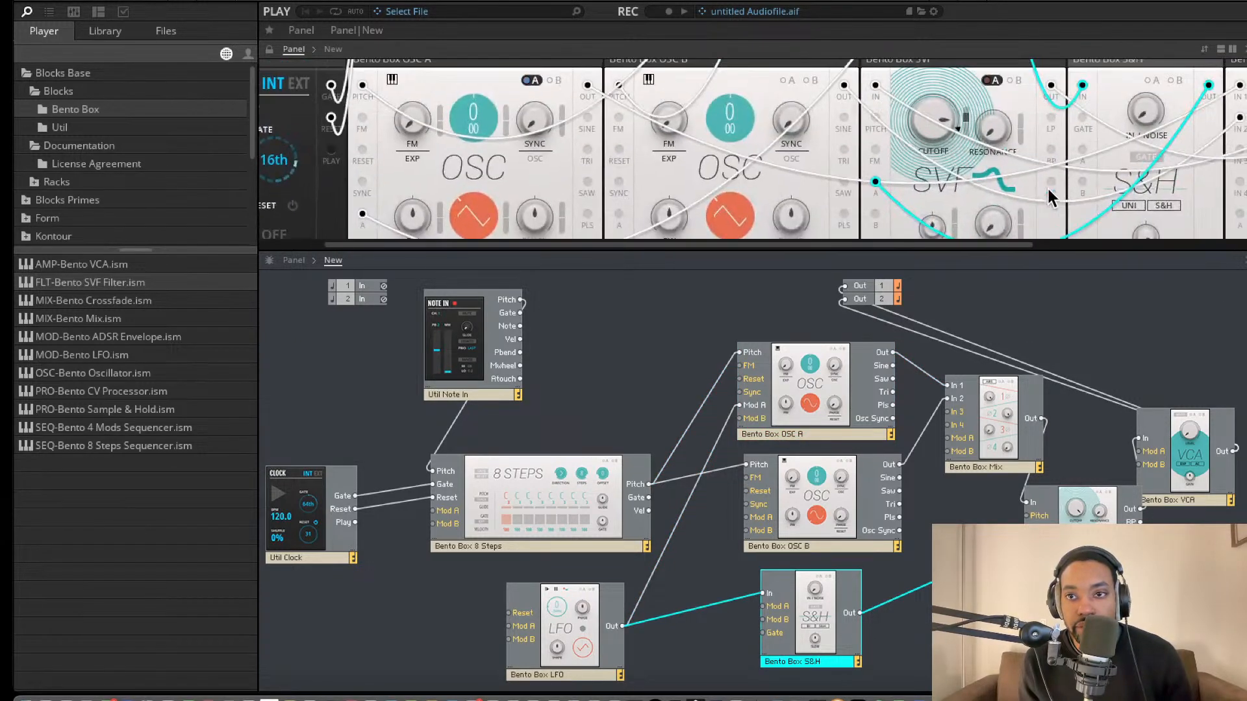
{"action": "scroll", "coordinate": [1039, 189], "scroll_direction": "up", "scroll_amount": 1}
{"action": "left_click_drag", "start_coordinate": [904, 251], "coordinate": [904, 413]}
{"action": "scroll", "coordinate": [871, 271], "scroll_direction": "left", "scroll_amount": 3}
{"action": "scroll", "coordinate": [851, 260], "scroll_direction": "up", "scroll_amount": 3}
{"action": "scroll", "coordinate": [828, 258], "scroll_direction": "down", "scroll_amount": 1}
{"action": "scroll", "coordinate": [764, 235], "scroll_direction": "left", "scroll_amount": 2}
{"action": "scroll", "coordinate": [764, 235], "scroll_direction": "up", "scroll_amount": 3}
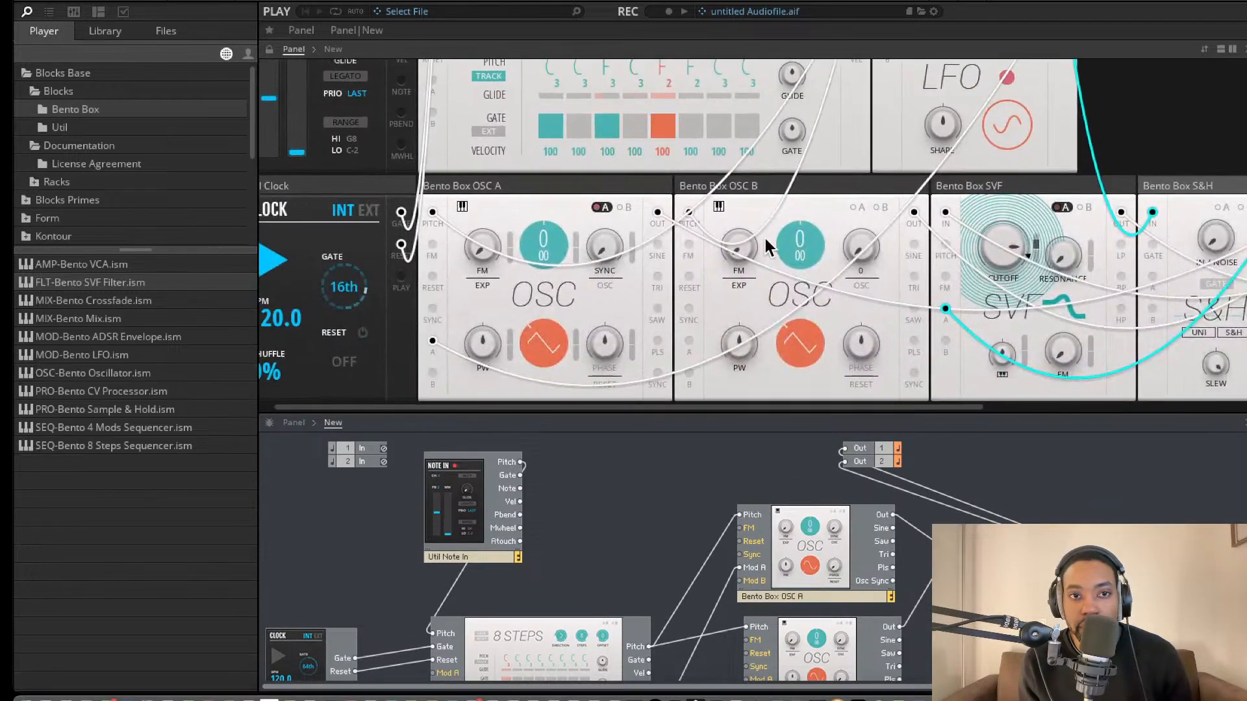
Give oscillator B a pulse-type wave, adjusting its pulse width, and detune its pitch to 0.10.
{"action": "scroll", "coordinate": [762, 239], "scroll_direction": "down", "scroll_amount": 1}
{"action": "scroll", "coordinate": [764, 247], "scroll_direction": "down", "scroll_amount": 2}
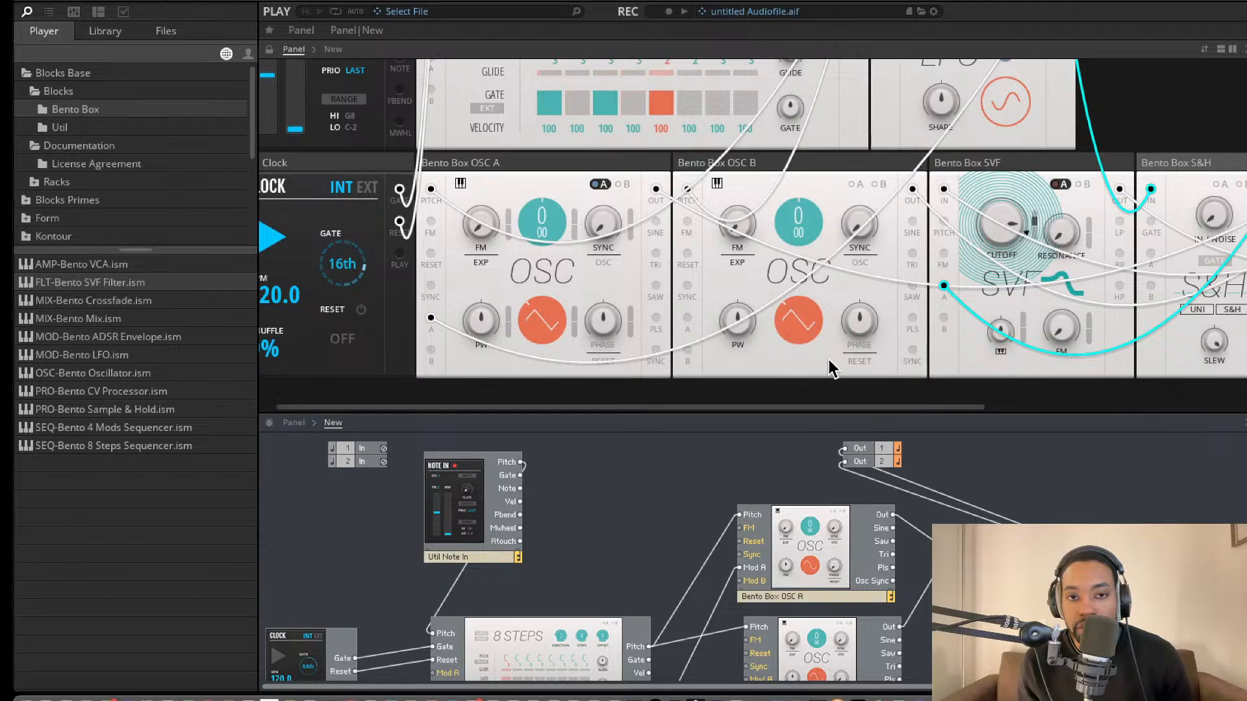
{"action": "scroll", "coordinate": [835, 401], "scroll_direction": "down", "scroll_amount": 1}
{"action": "left_click_drag", "start_coordinate": [816, 411], "coordinate": [816, 377]}
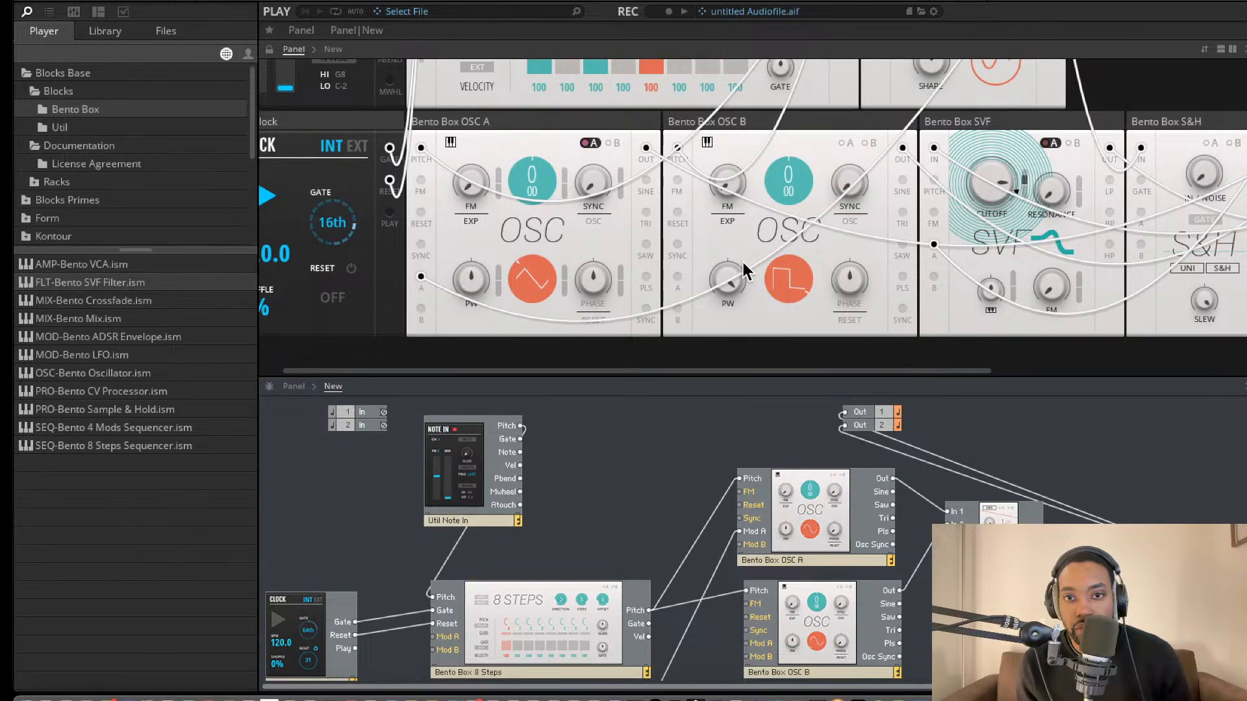
{"action": "left_click_drag", "start_coordinate": [730, 328], "coordinate": [737, 334]}
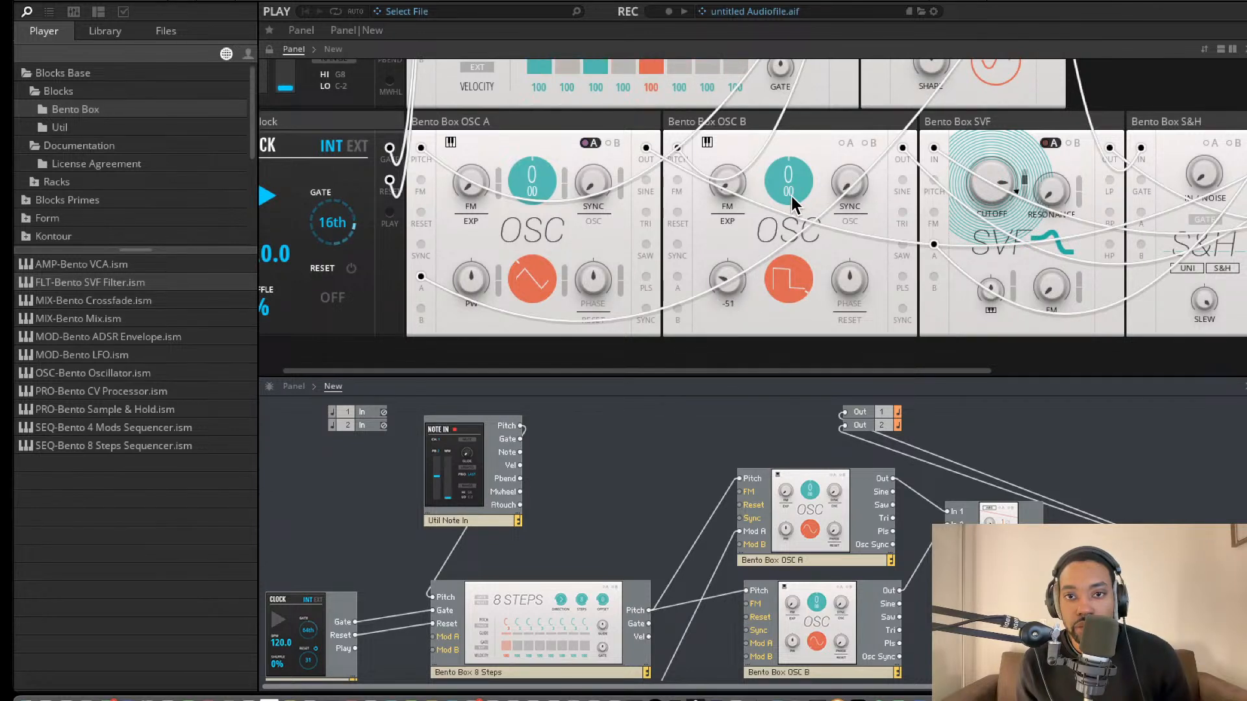
{"action": "left_click_drag", "start_coordinate": [792, 196], "coordinate": [795, 184]}
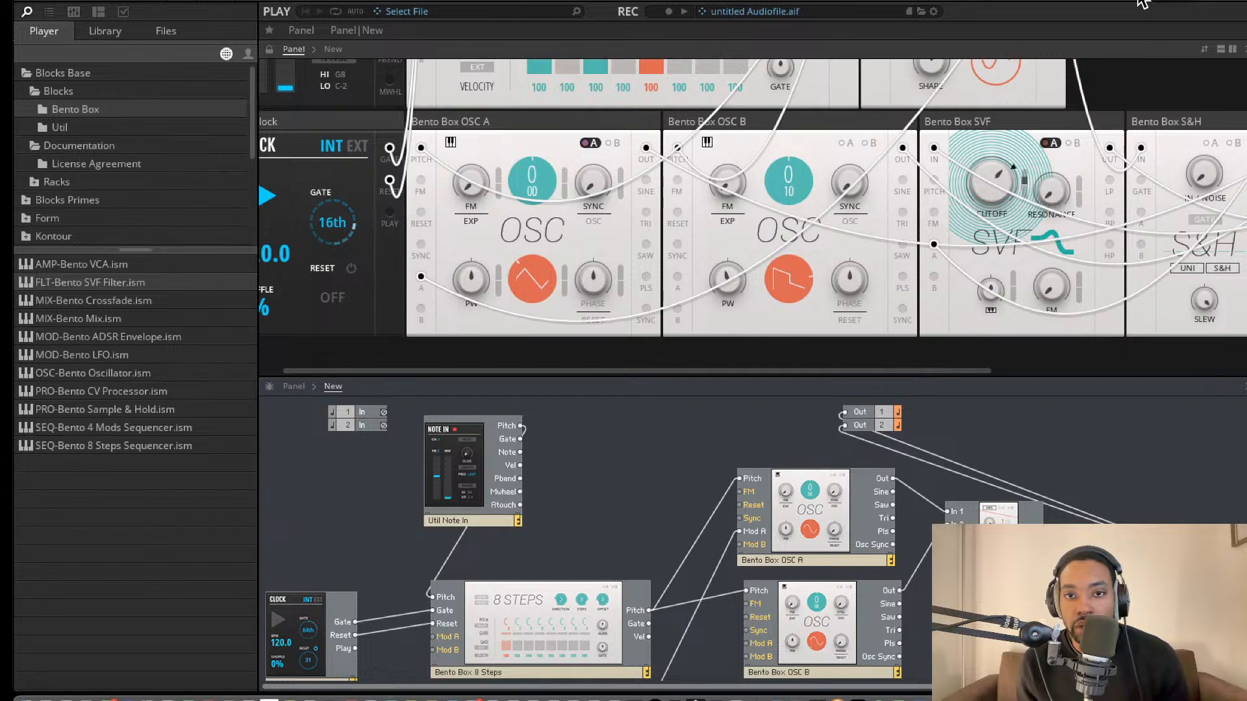
{"action": "mouse_move", "coordinate": [868, 205]}
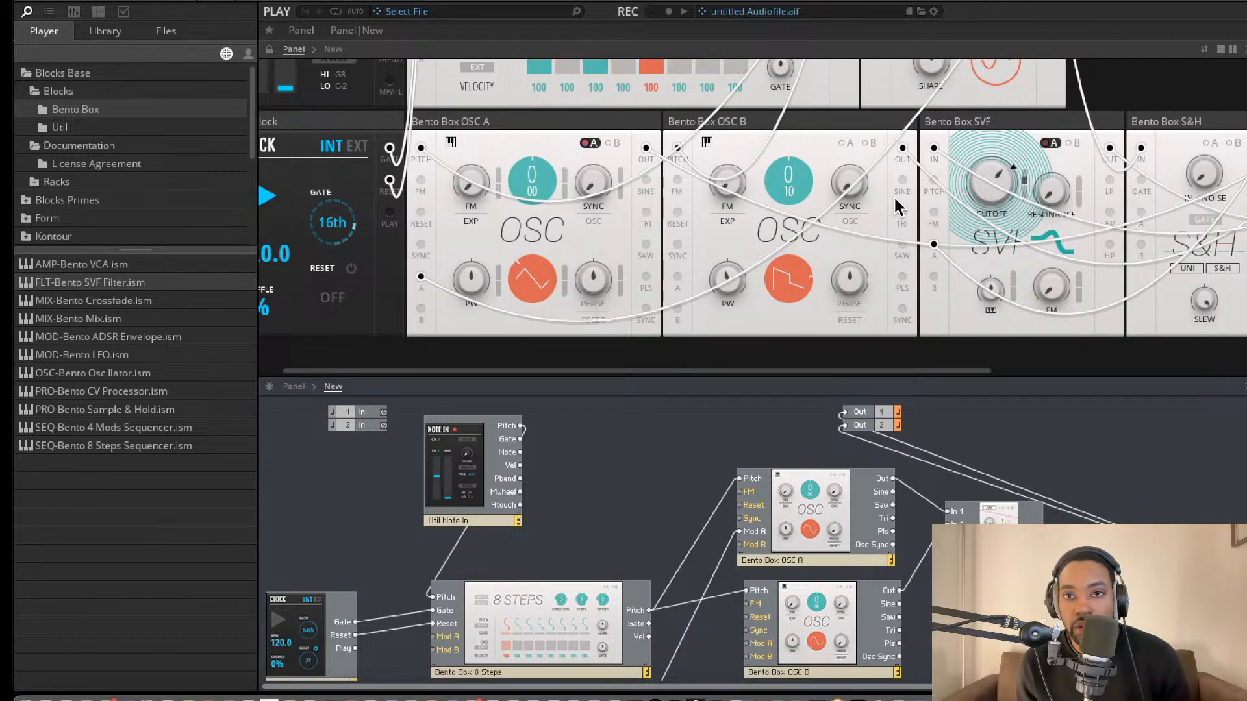
Adjust the SVF filter's cutoff and its key-tracking amount.
{"action": "scroll", "coordinate": [895, 199], "scroll_direction": "up", "scroll_amount": 5}
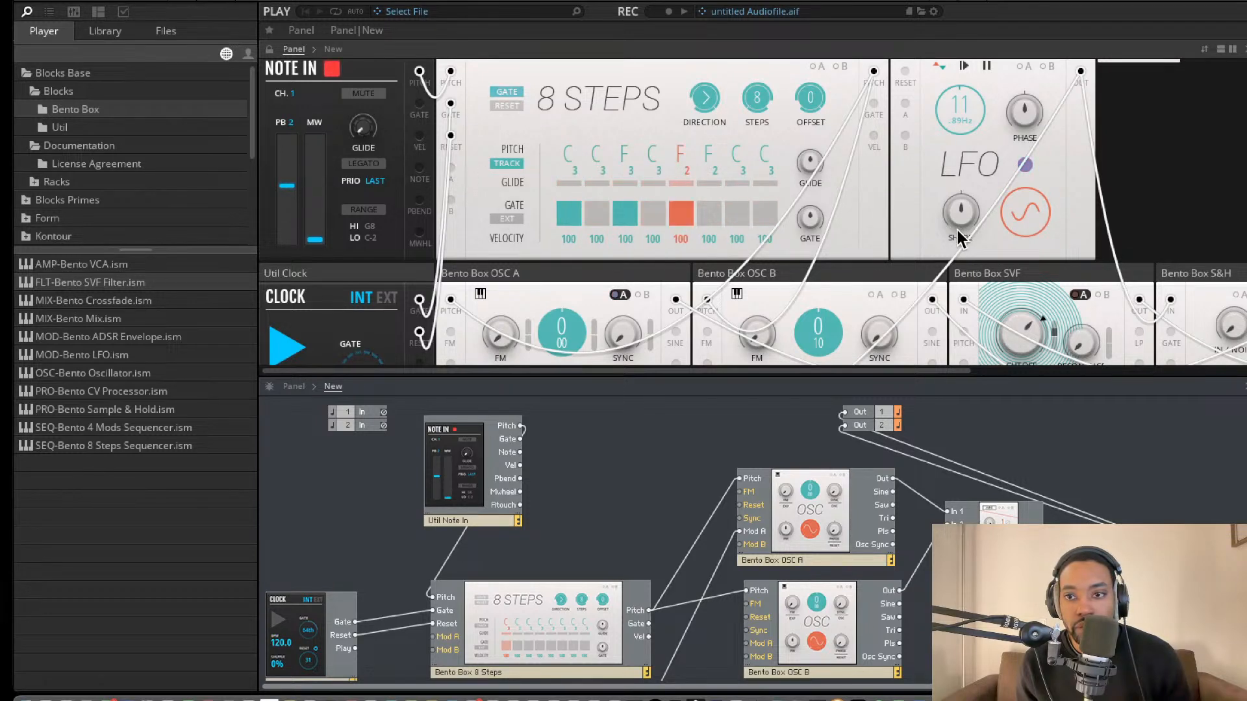
{"action": "scroll", "coordinate": [960, 237], "scroll_direction": "down", "scroll_amount": 5}
{"action": "mouse_move", "coordinate": [1077, 154]}
{"action": "left_mouse_down"}
{"action": "mouse_move", "coordinate": [1074, 139]}
{"action": "mouse_move", "coordinate": [1019, 166]}
{"action": "left_mouse_up"}
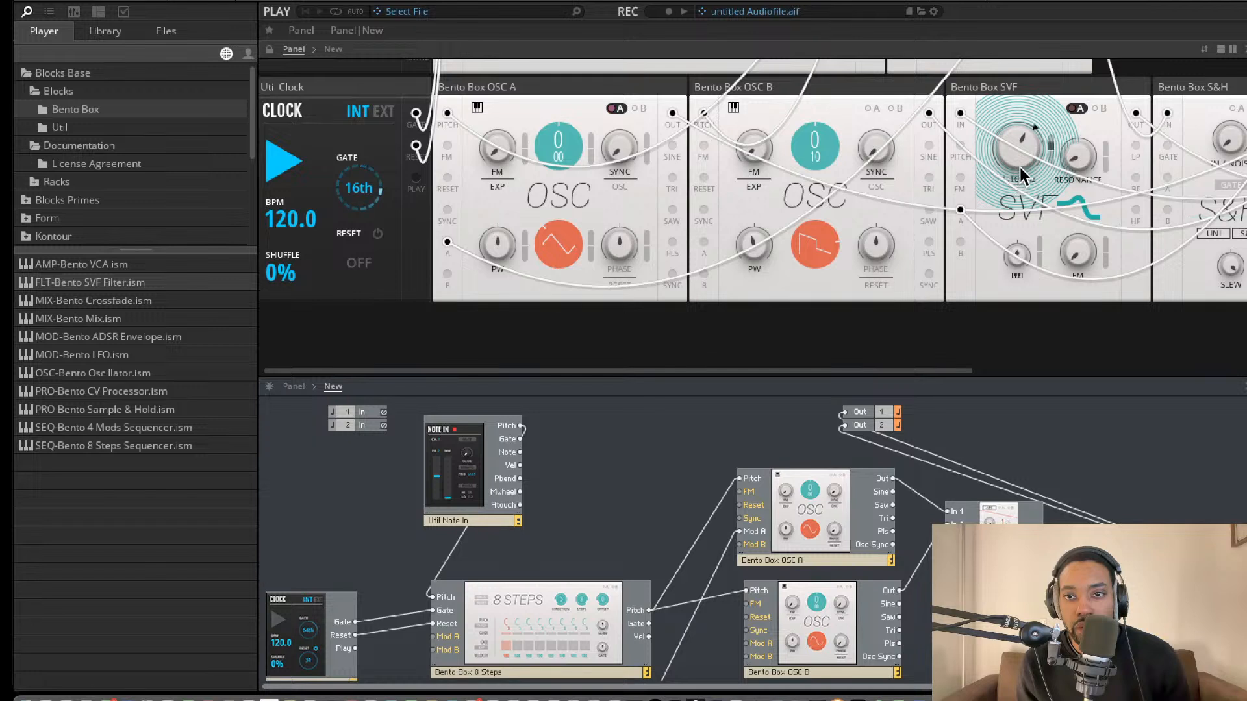
{"action": "left_click_drag", "start_coordinate": [1040, 252], "coordinate": [1039, 190]}
{"action": "mouse_move", "coordinate": [1015, 255]}
{"action": "left_mouse_down"}
{"action": "mouse_move", "coordinate": [1018, 239]}
{"action": "mouse_move", "coordinate": [1019, 315]}
{"action": "mouse_move", "coordinate": [1041, 194]}
{"action": "mouse_move", "coordinate": [1035, 402]}
{"action": "mouse_move", "coordinate": [1043, 242]}
{"action": "mouse_move", "coordinate": [1036, 390]}
{"action": "mouse_move", "coordinate": [1042, 276]}
{"action": "mouse_move", "coordinate": [1008, 286]}
{"action": "left_mouse_up"}
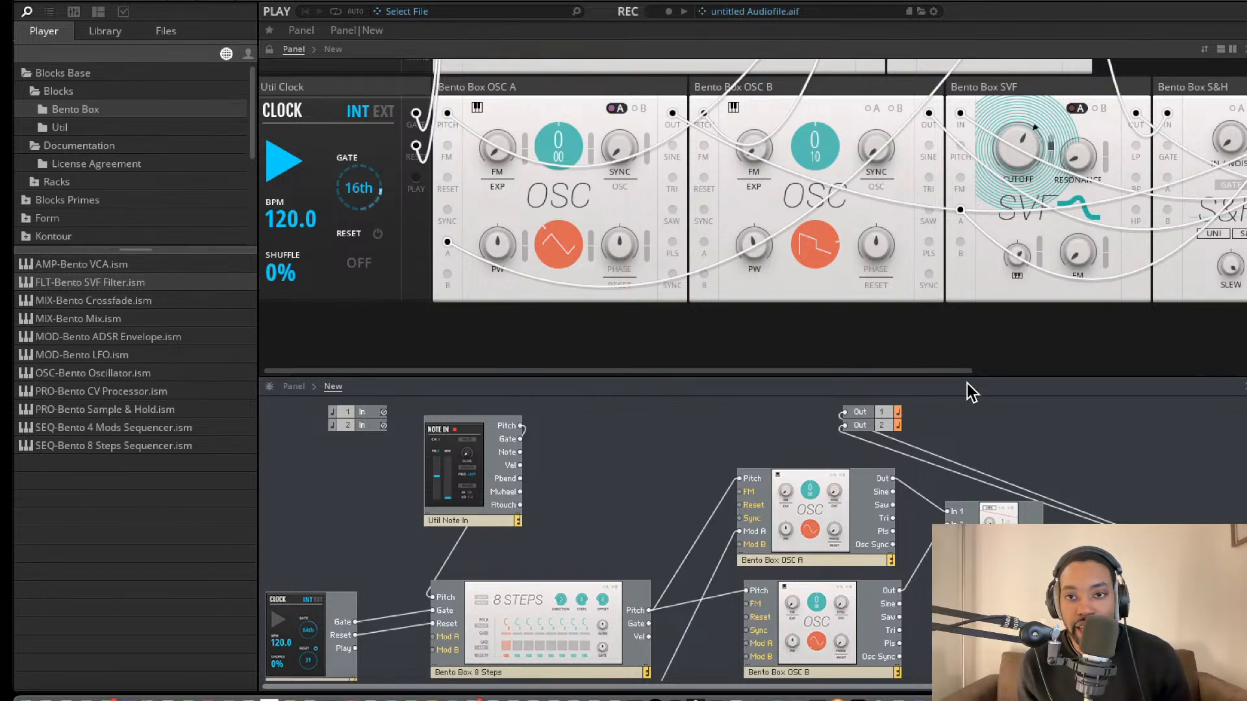
Connect the LFO output to the SVF filter's Mod B input.
{"action": "scroll", "coordinate": [995, 326], "scroll_direction": "down", "scroll_amount": 1}
{"action": "scroll", "coordinate": [952, 481], "scroll_direction": "down", "scroll_amount": 3}
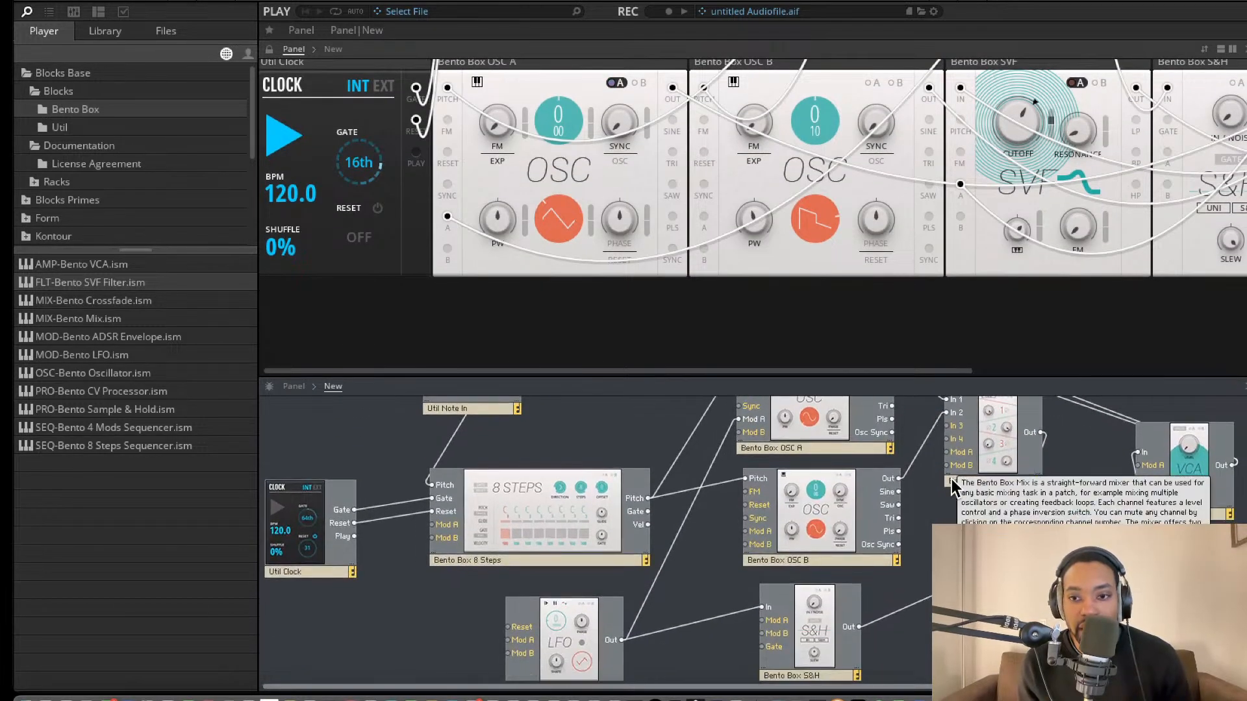
{"action": "scroll", "coordinate": [952, 481], "scroll_direction": "down", "scroll_amount": 1}
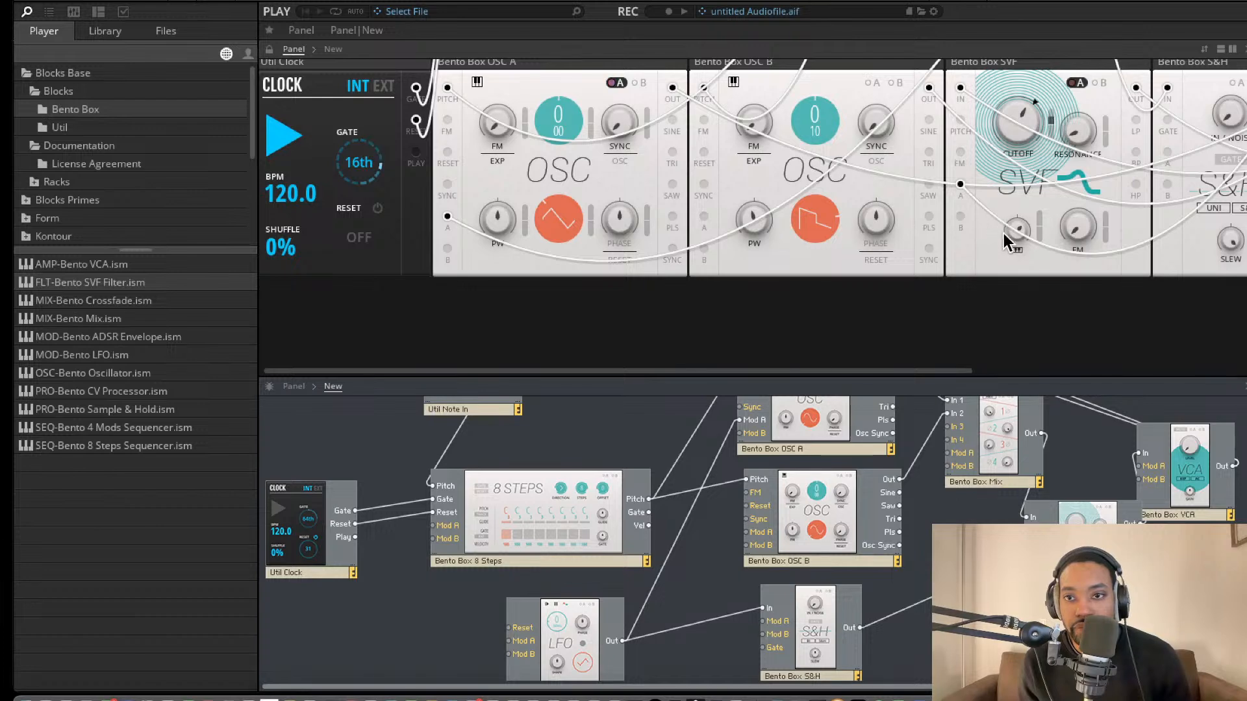
{"action": "scroll", "coordinate": [737, 539], "scroll_direction": "down", "scroll_amount": 1}
{"action": "left_click_drag", "start_coordinate": [623, 623], "coordinate": [764, 603]}
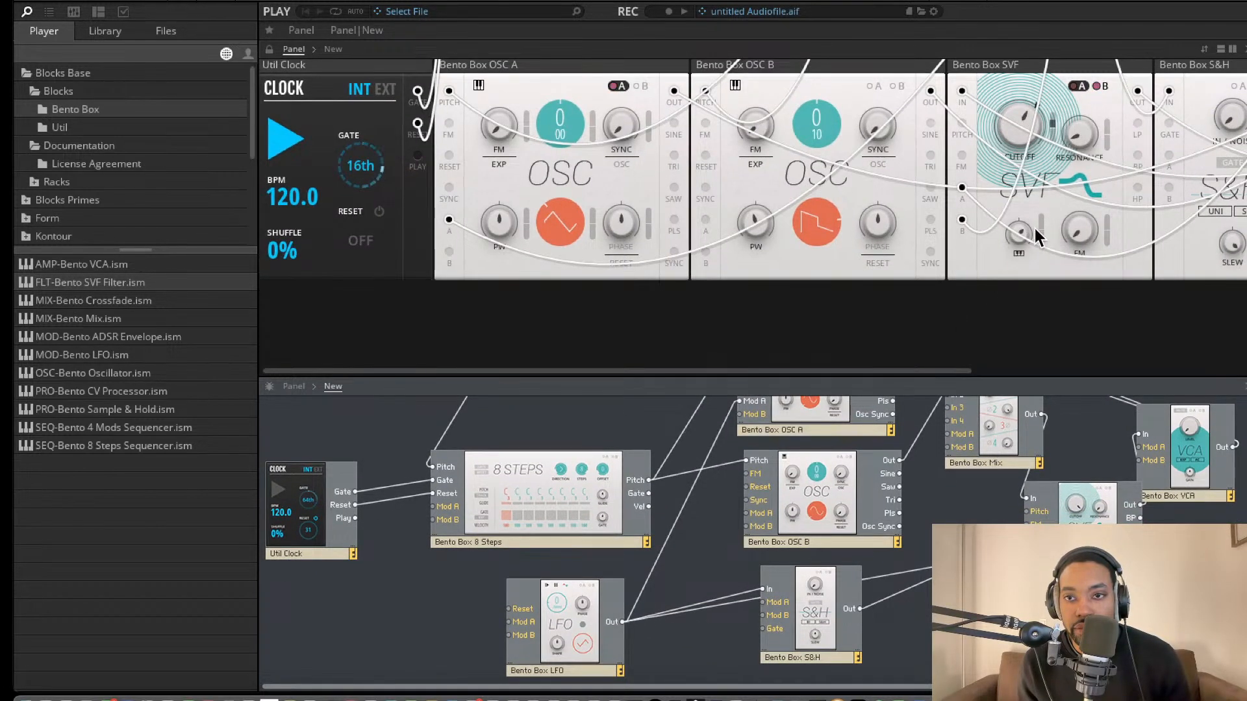
{"action": "scroll", "coordinate": [1040, 193], "scroll_direction": "down", "scroll_amount": 1}
{"action": "scroll", "coordinate": [1042, 162], "scroll_direction": "up", "scroll_amount": 1}
{"action": "left_click_drag", "start_coordinate": [1041, 233], "coordinate": [1041, 228]}
{"action": "scroll", "coordinate": [1042, 238], "scroll_direction": "down", "scroll_amount": 1}
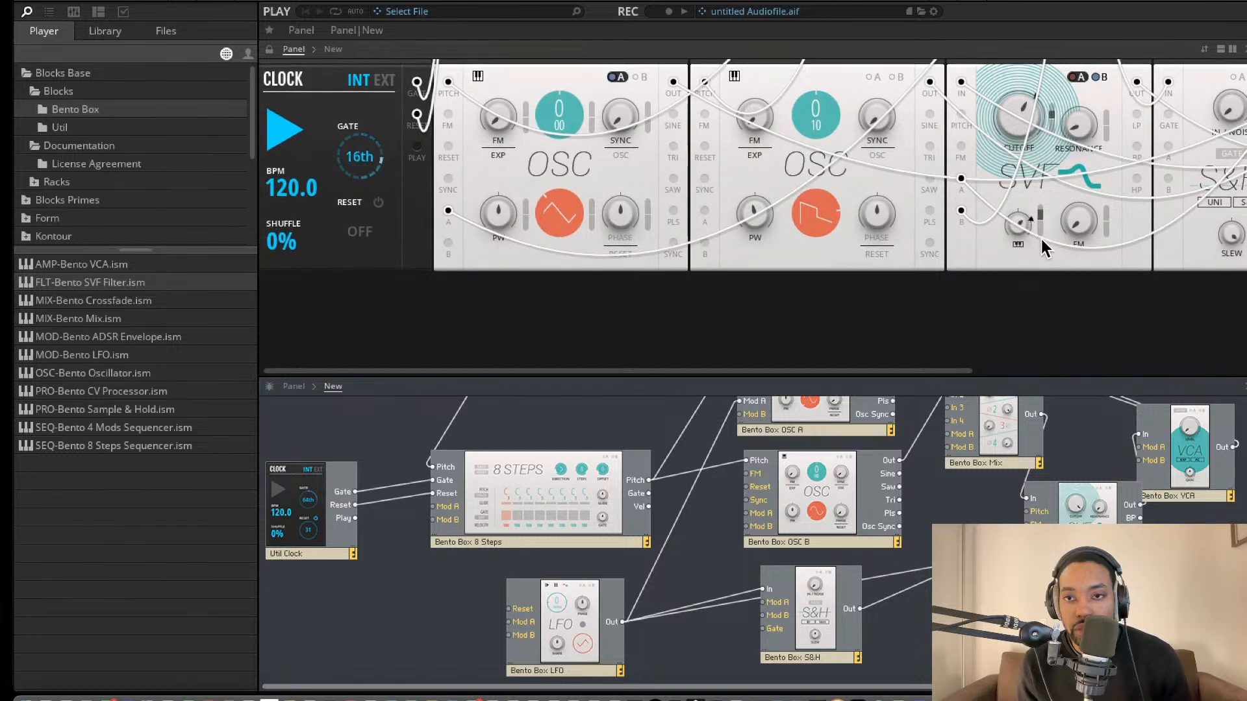
{"action": "scroll", "coordinate": [1043, 241], "scroll_direction": "up", "scroll_amount": 2}
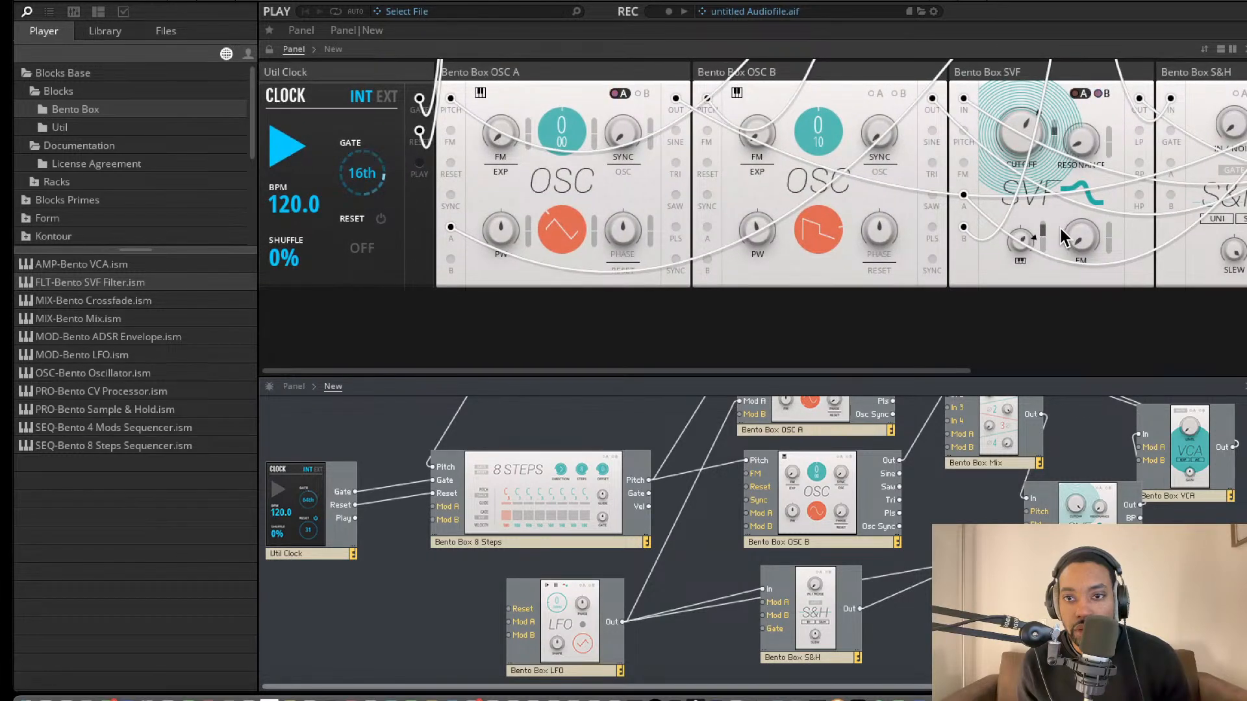
{"action": "scroll", "coordinate": [1041, 227], "scroll_direction": "down", "scroll_amount": 1}
{"action": "double_click", "coordinate": [1042, 227]}
{"action": "scroll", "coordinate": [1042, 227], "scroll_direction": "up", "scroll_amount": 1}
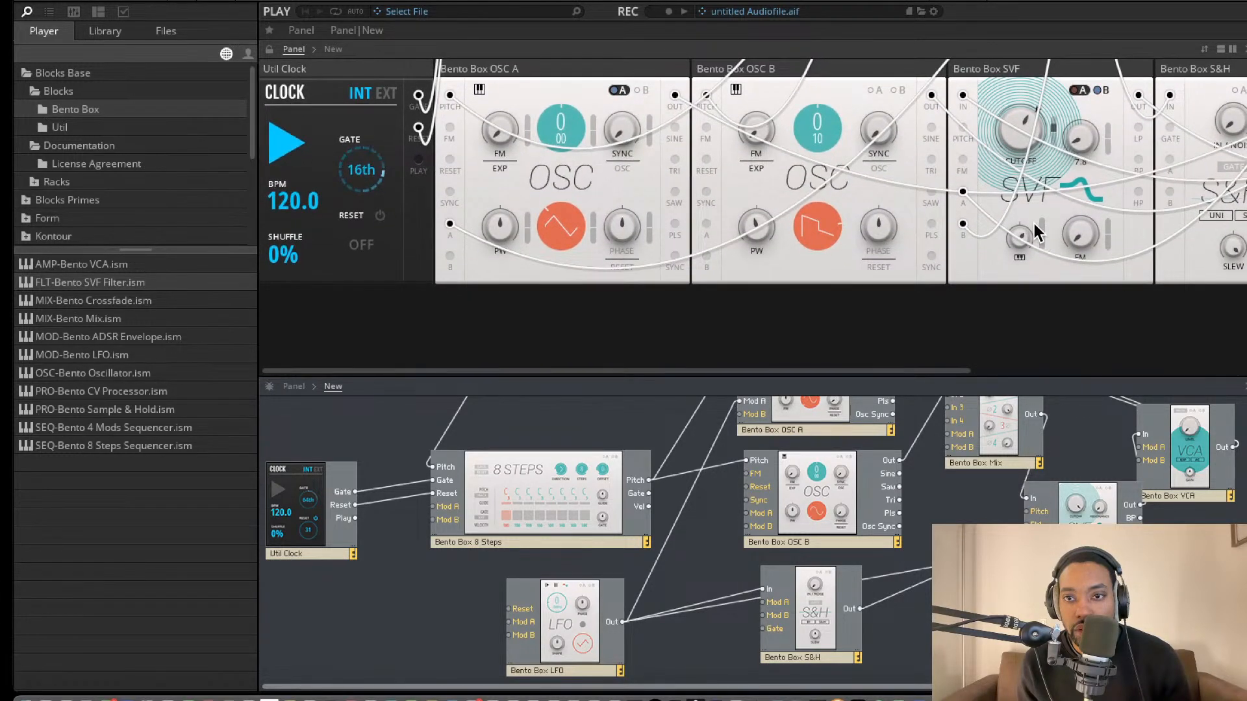
Reset the SVF filter's key-tracking knob, select modulation B and apply it to key tracking.
{"action": "double_click", "coordinate": [1019, 238]}
{"action": "scroll", "coordinate": [1020, 236], "scroll_direction": "down", "scroll_amount": 1}
{"action": "scroll", "coordinate": [1052, 175], "scroll_direction": "up", "scroll_amount": 1}
{"action": "left_click", "coordinate": [1096, 95]}
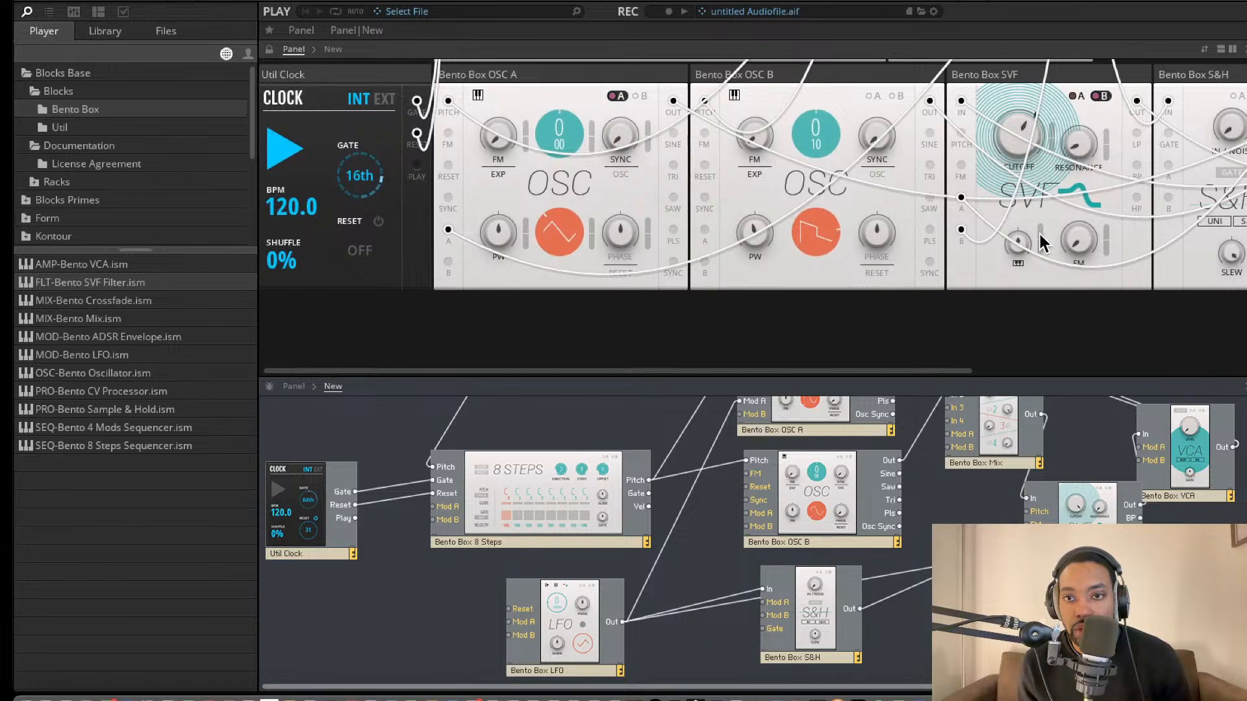
{"action": "scroll", "coordinate": [1041, 235], "scroll_direction": "down", "scroll_amount": 1}
{"action": "left_click_drag", "start_coordinate": [1040, 234], "coordinate": [1047, 174]}
{"action": "scroll", "coordinate": [1038, 185], "scroll_direction": "up", "scroll_amount": 1}
{"action": "scroll", "coordinate": [1017, 239], "scroll_direction": "down", "scroll_amount": 1}
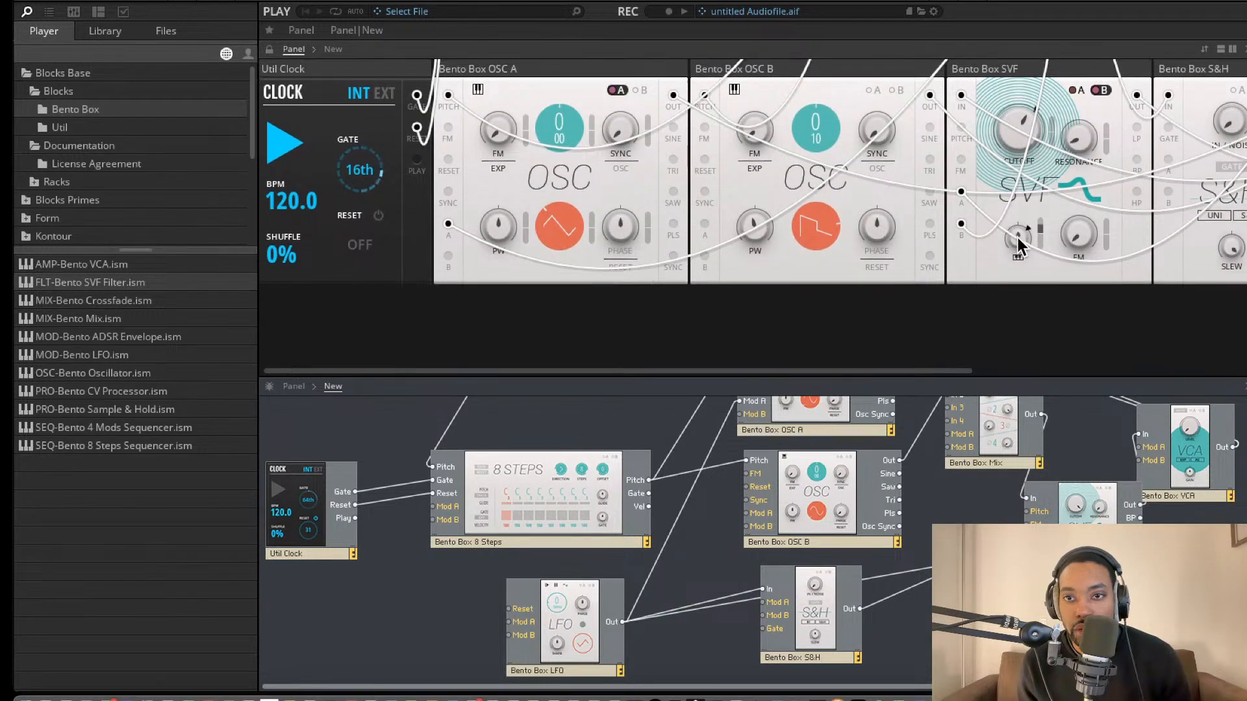
Turn up the SVF filter's key-tracking knob and increase its modulation B depth.
{"action": "scroll", "coordinate": [1018, 239], "scroll_direction": "down", "scroll_amount": 1}
{"action": "left_click_drag", "start_coordinate": [1018, 237], "coordinate": [1035, 183]}
{"action": "scroll", "coordinate": [1037, 186], "scroll_direction": "up", "scroll_amount": 1}
{"action": "scroll", "coordinate": [1040, 238], "scroll_direction": "down", "scroll_amount": 1}
{"action": "left_click_drag", "start_coordinate": [1039, 237], "coordinate": [1044, 205]}
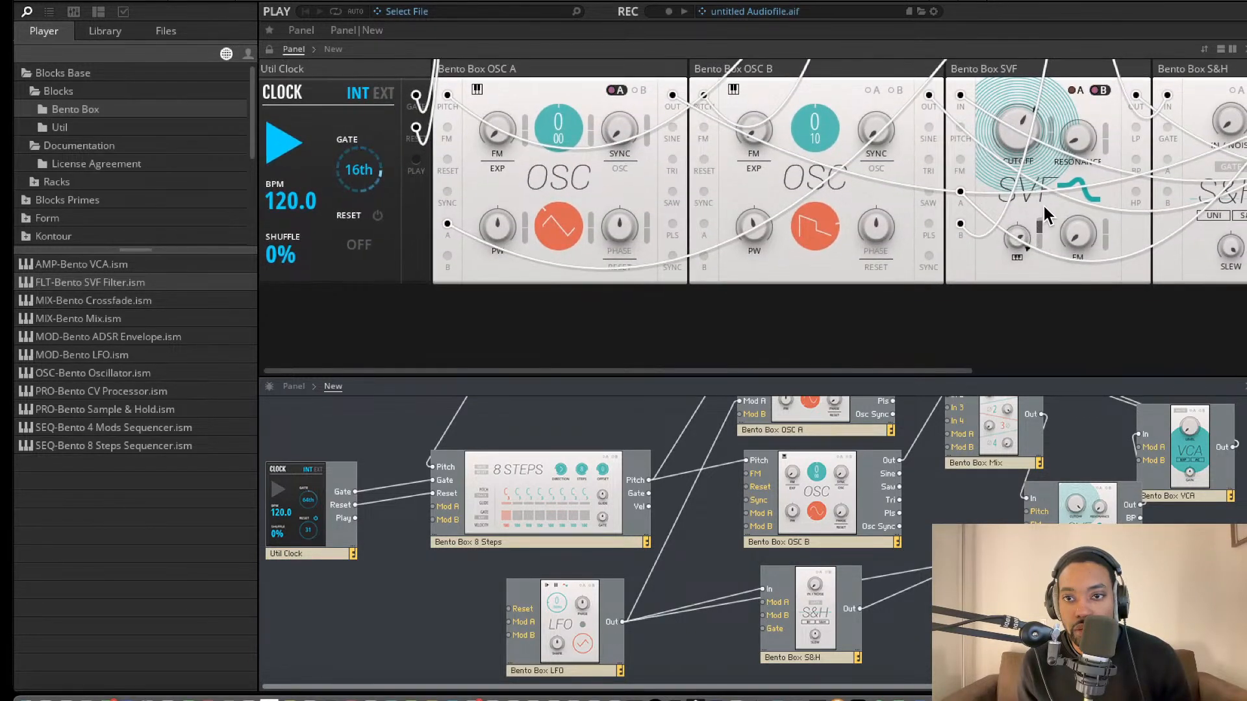
{"action": "scroll", "coordinate": [1042, 215], "scroll_direction": "up", "scroll_amount": 1}
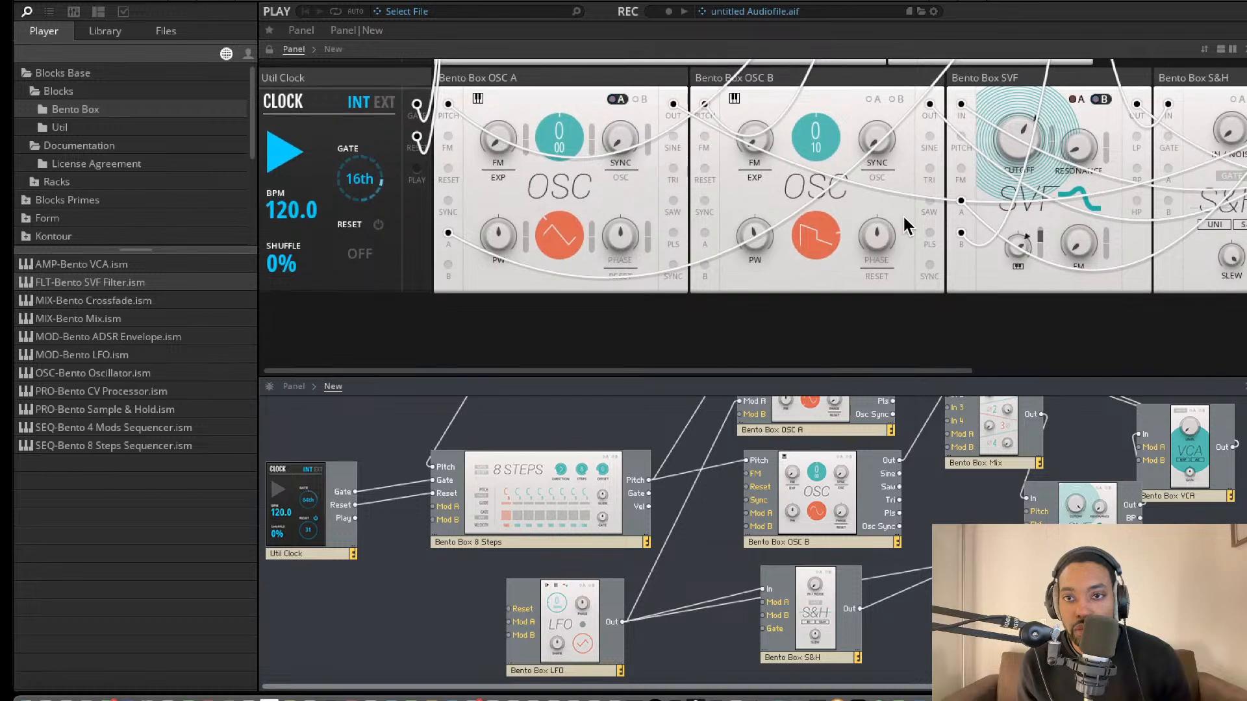
Add a second LFO block beside the S&H block and use it instead of the first LFO for the SVF filter's Mod B.
{"action": "scroll", "coordinate": [857, 506], "scroll_direction": "down", "scroll_amount": 1}
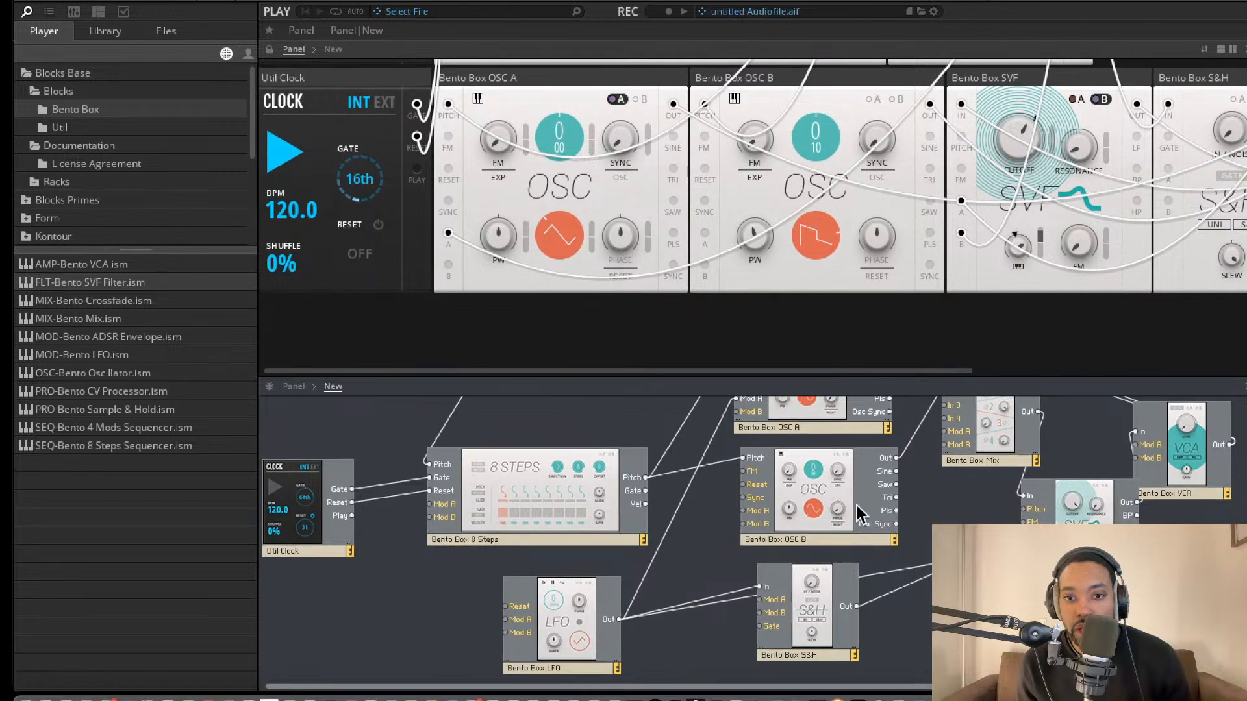
{"action": "left_click", "coordinate": [578, 611]}
{"action": "left_click_drag", "start_coordinate": [652, 627], "coordinate": [1024, 549]}
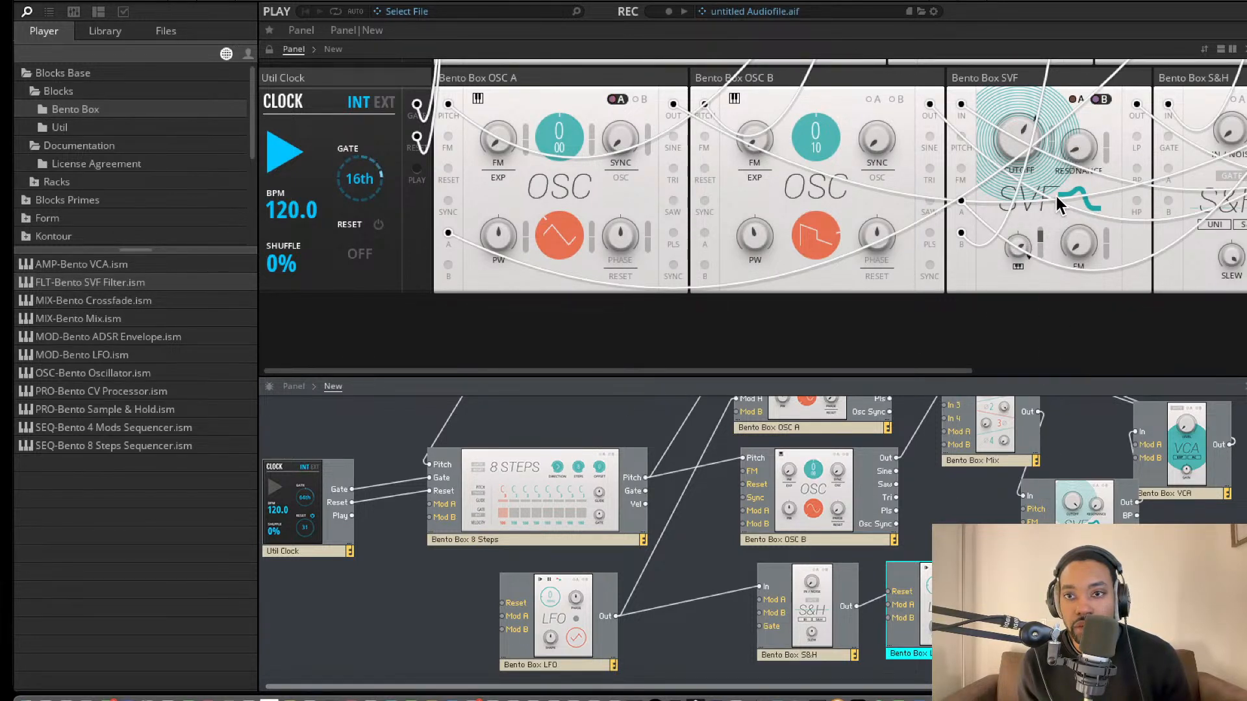
Readjust the modulation B depth on the SVF filter's key tracking for the second LFO.
{"action": "left_click_drag", "start_coordinate": [1039, 237], "coordinate": [1041, 254]}
{"action": "scroll", "coordinate": [1003, 227], "scroll_direction": "right", "scroll_amount": 3}
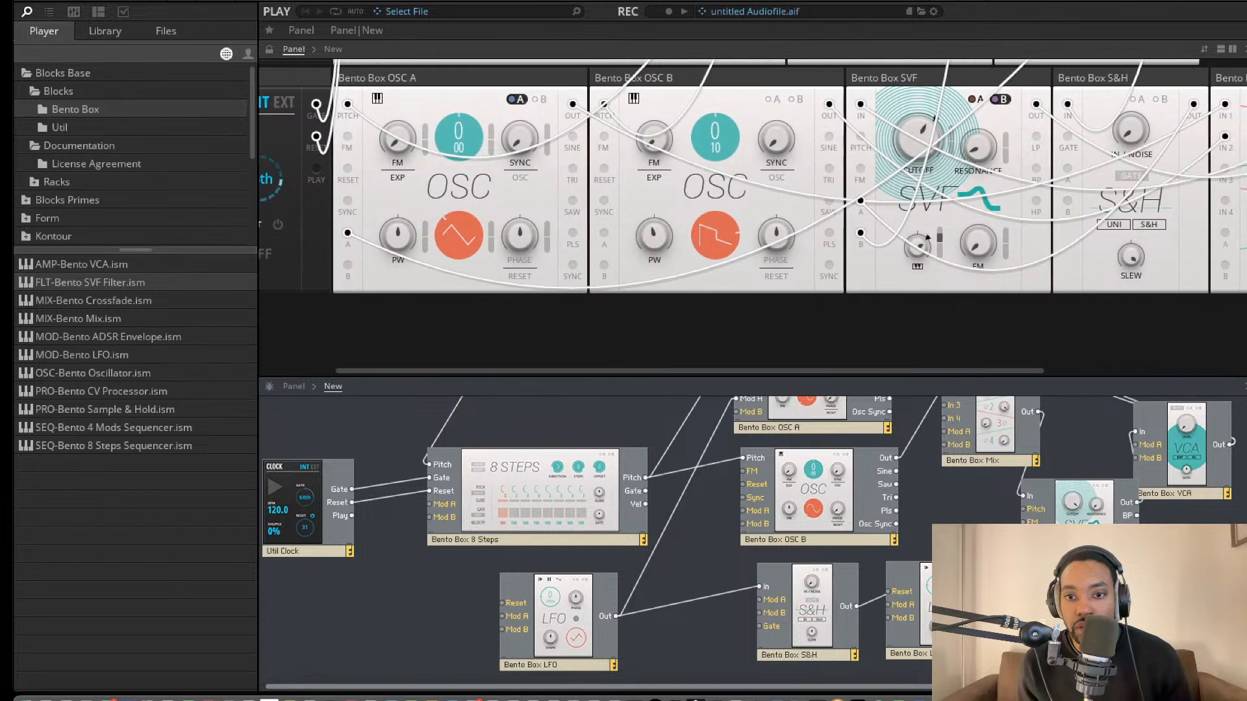
{"action": "double_click", "coordinate": [946, 653]}
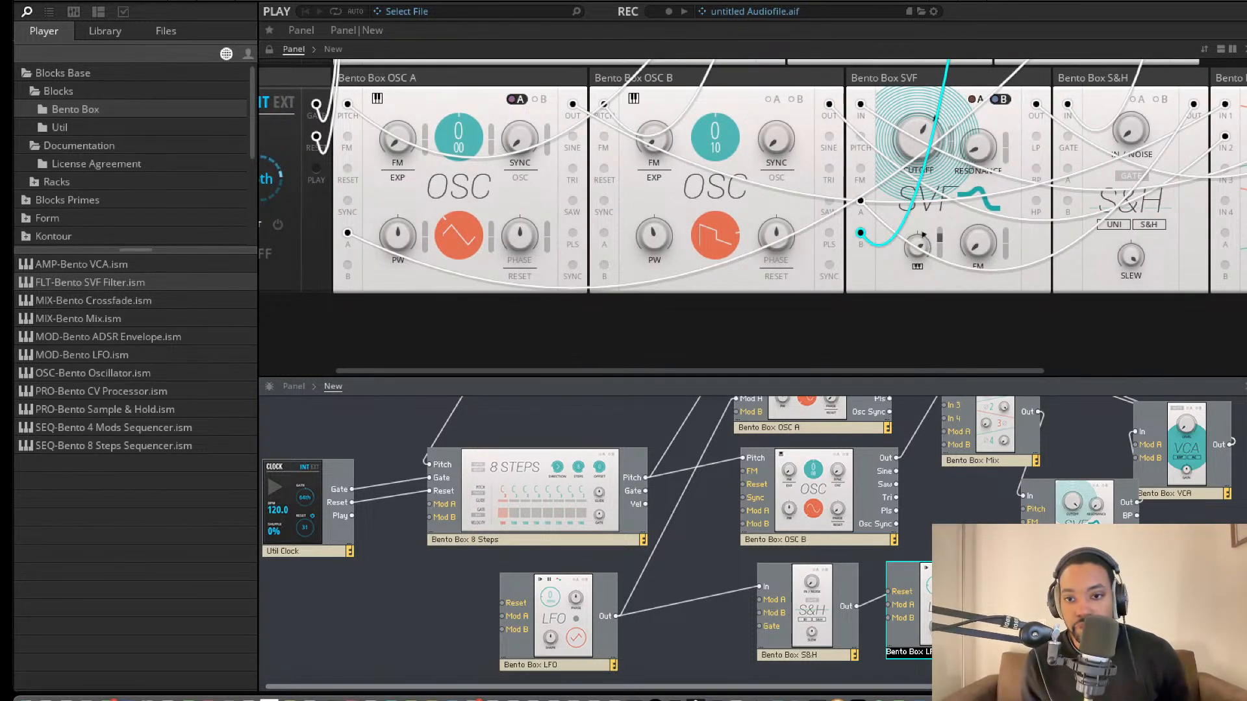
{"action": "left_click", "coordinate": [953, 510]}
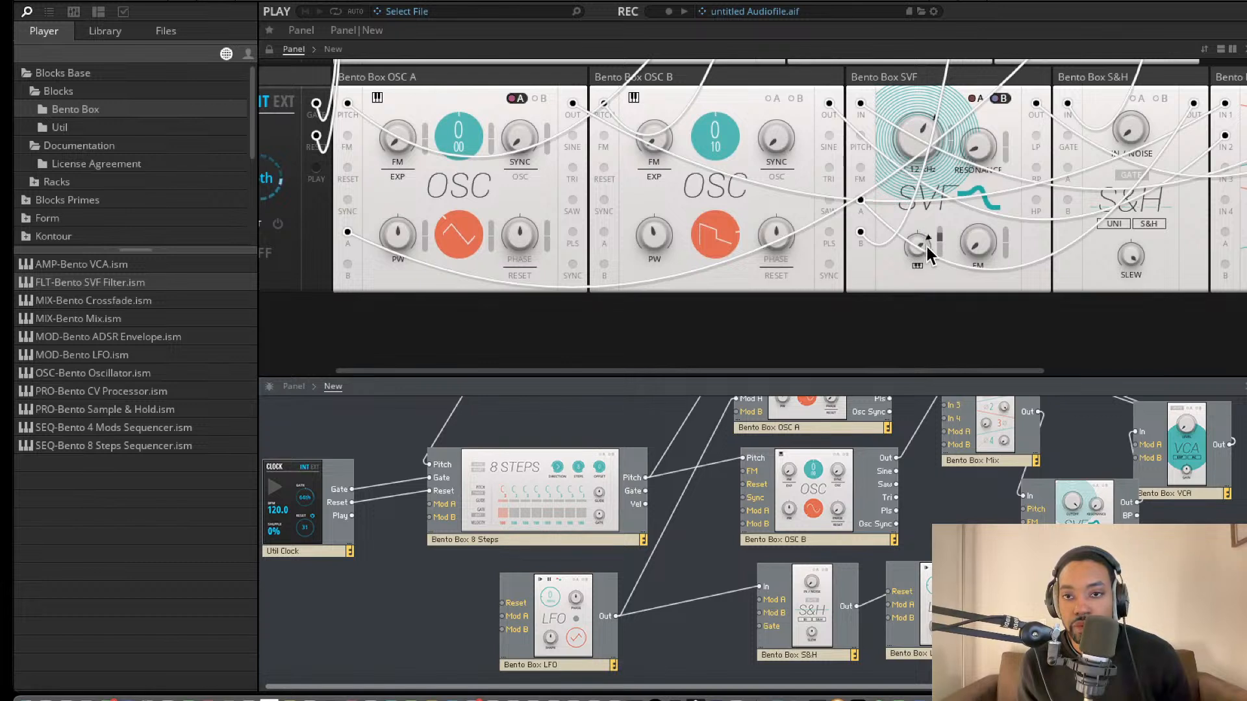
{"action": "left_click_drag", "start_coordinate": [941, 233], "coordinate": [946, 245]}
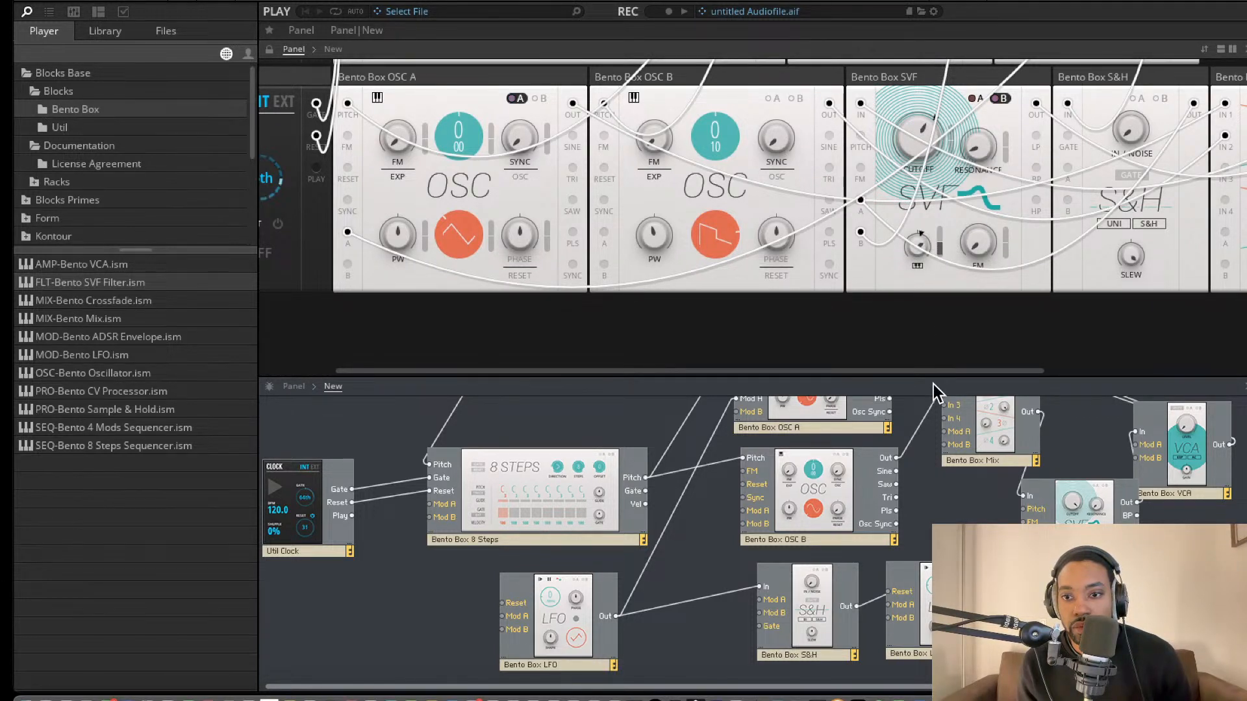
Raise the SVF filter's cutoff frequency.
{"action": "scroll", "coordinate": [936, 340], "scroll_direction": "right", "scroll_amount": 5}
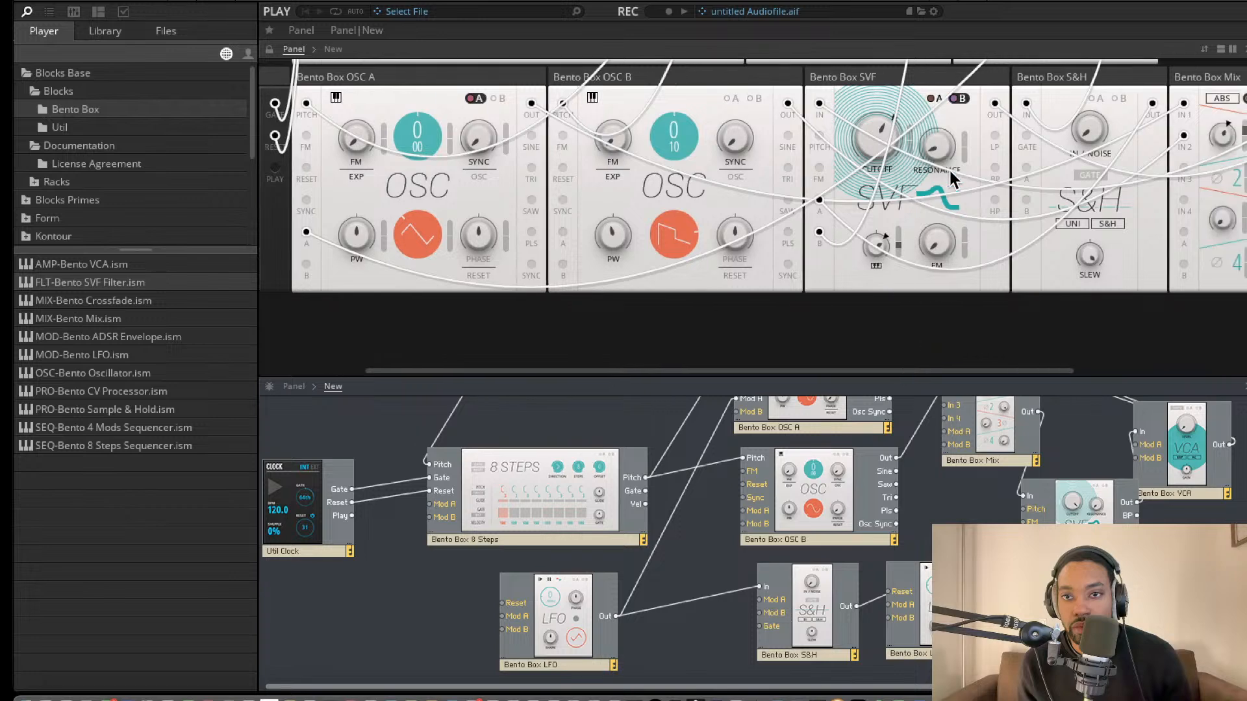
{"action": "scroll", "coordinate": [1018, 146], "scroll_direction": "right", "scroll_amount": 1}
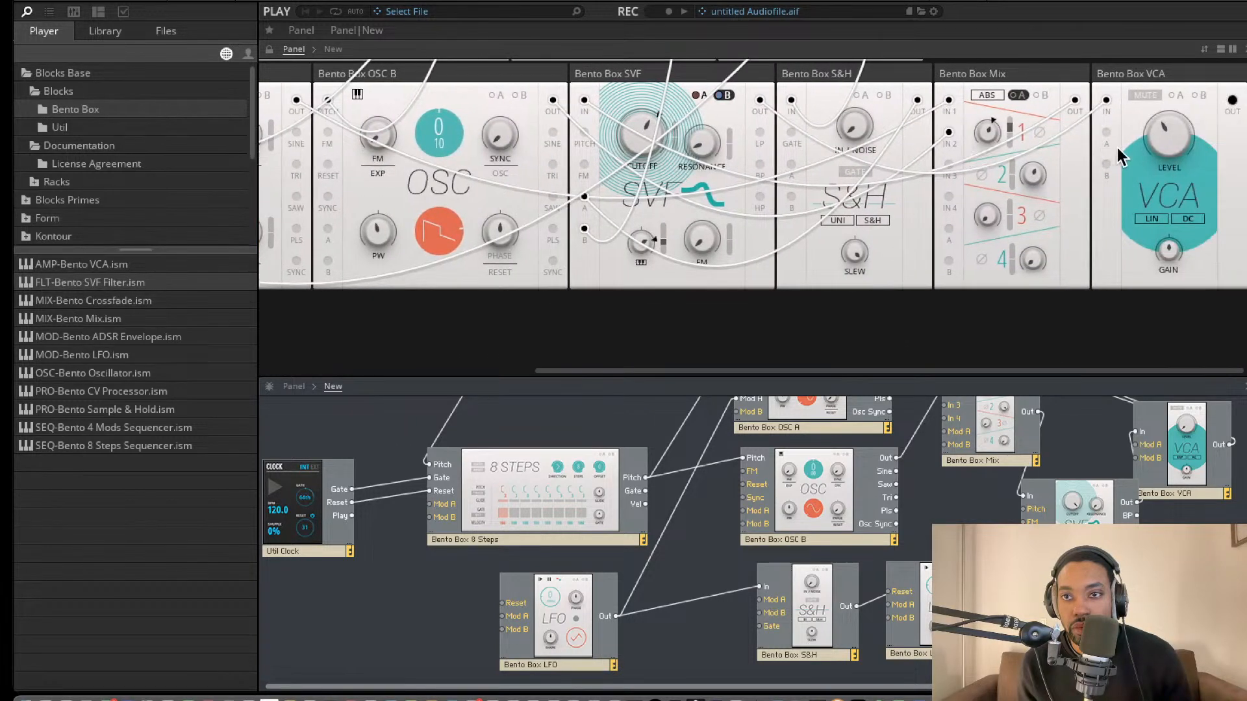
{"action": "scroll", "coordinate": [753, 195], "scroll_direction": "left", "scroll_amount": 5}
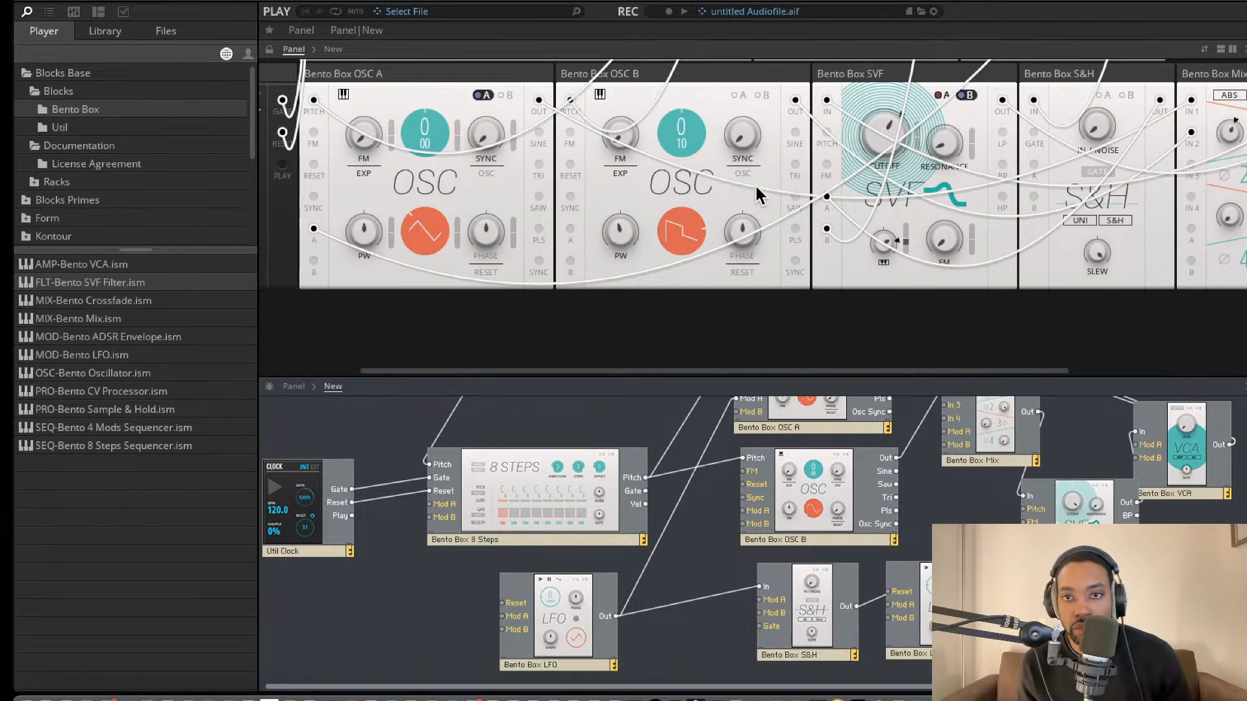
{"action": "scroll", "coordinate": [756, 134], "scroll_direction": "up", "scroll_amount": 2}
{"action": "scroll", "coordinate": [792, 130], "scroll_direction": "left", "scroll_amount": 3}
{"action": "scroll", "coordinate": [976, 61], "scroll_direction": "up", "scroll_amount": 3}
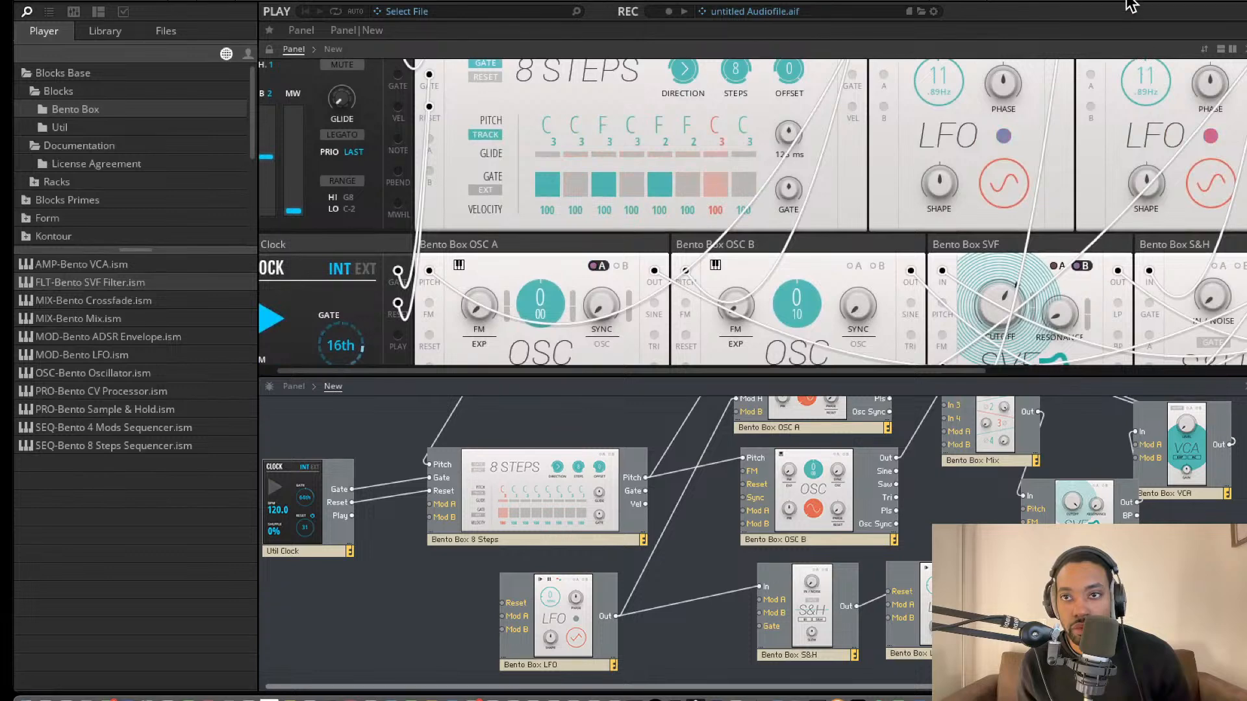
{"action": "scroll", "coordinate": [1022, 112], "scroll_direction": "down", "scroll_amount": 1}
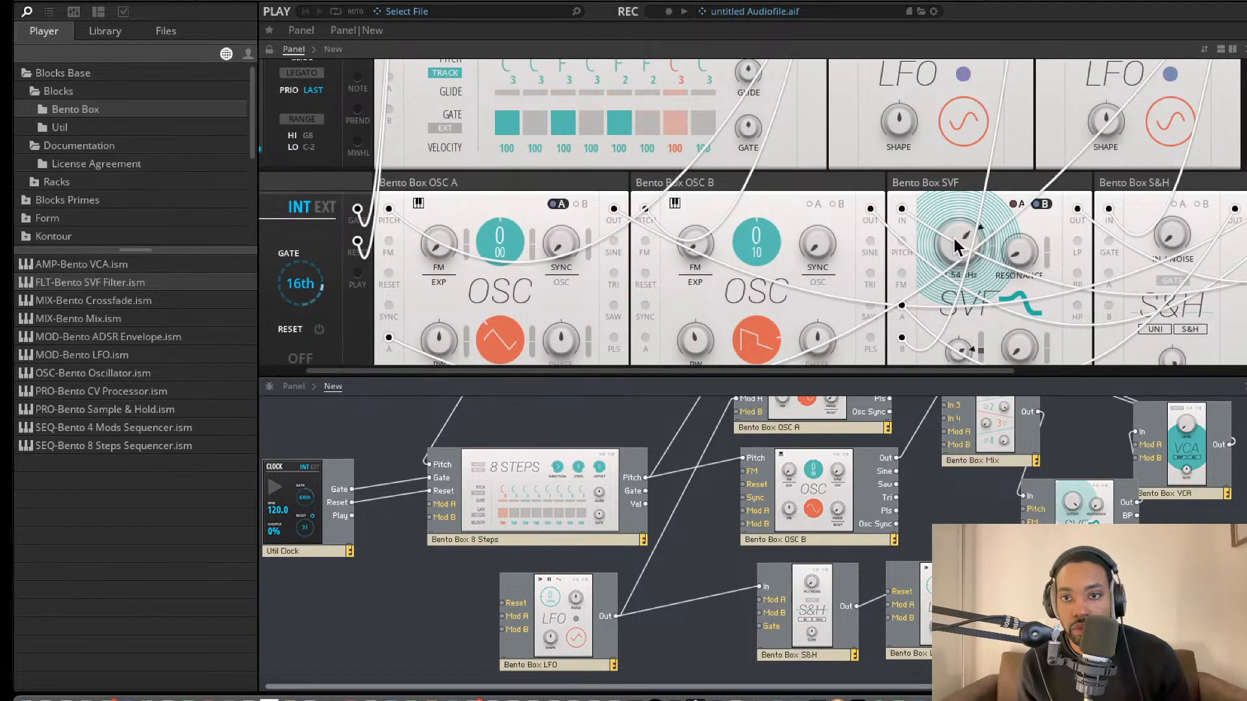
{"action": "left_click_drag", "start_coordinate": [954, 236], "coordinate": [960, 208]}
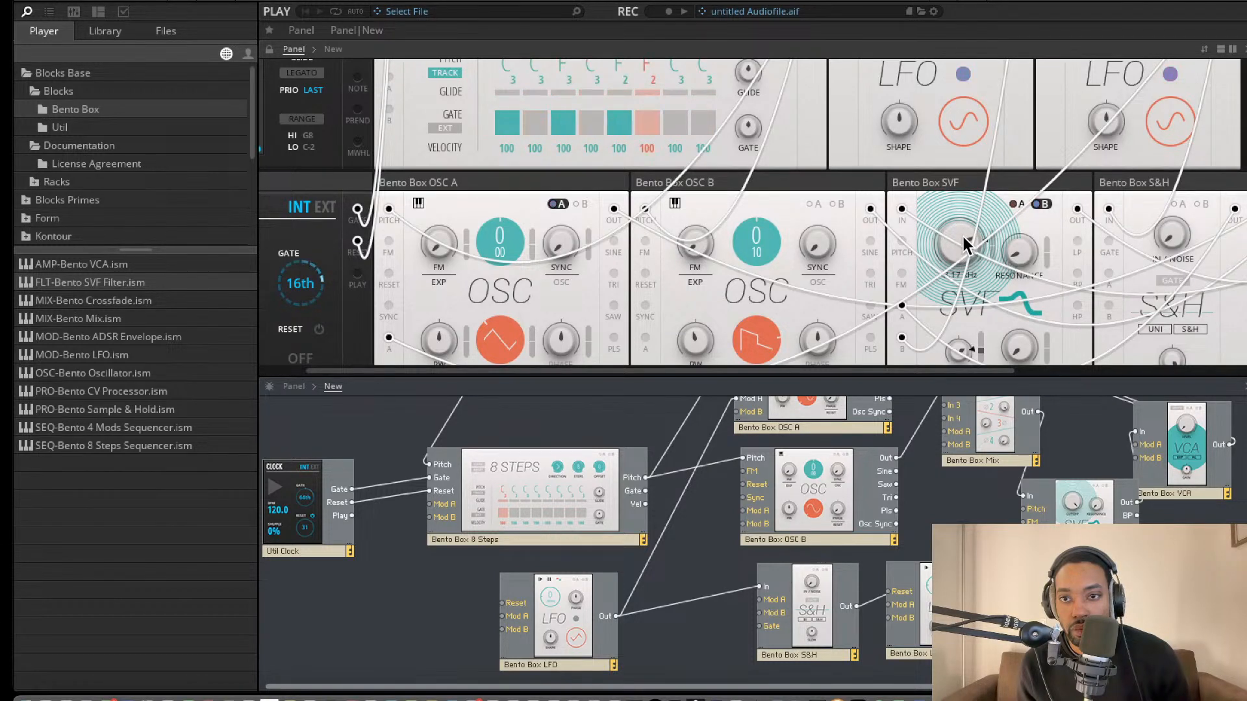
{"action": "mouse_move", "coordinate": [965, 241]}
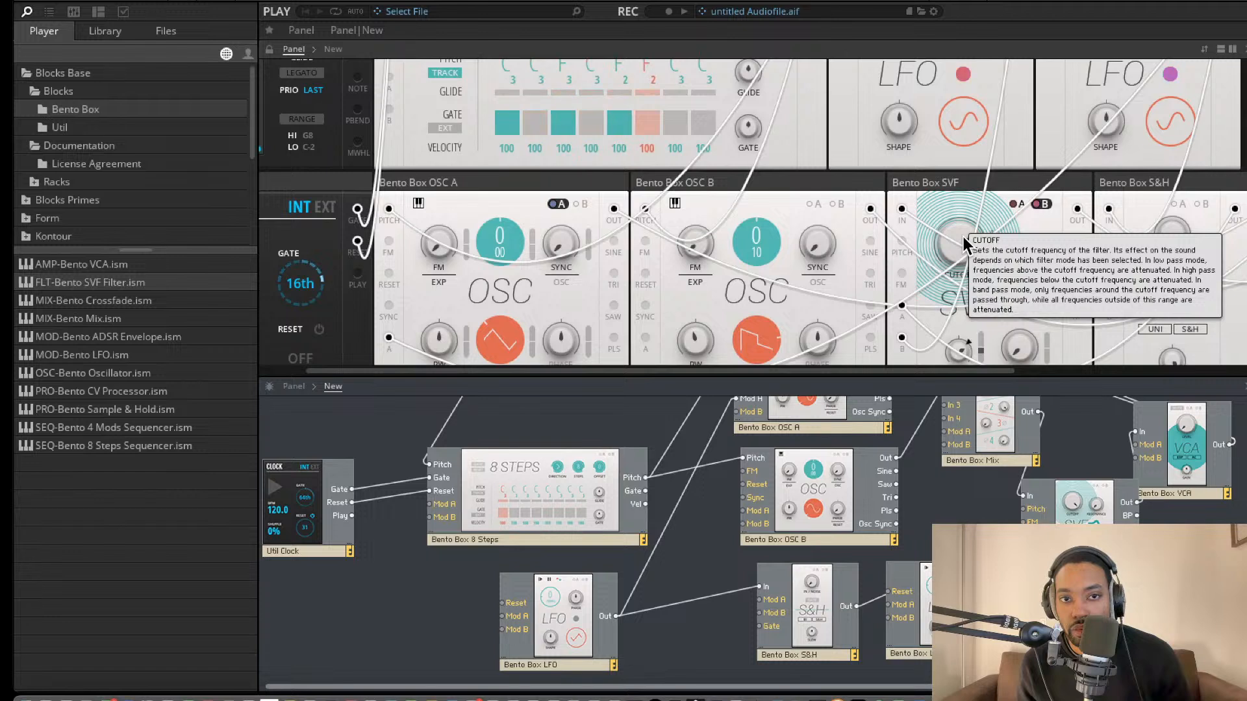
{"action": "scroll", "coordinate": [955, 240], "scroll_direction": "right", "scroll_amount": 2}
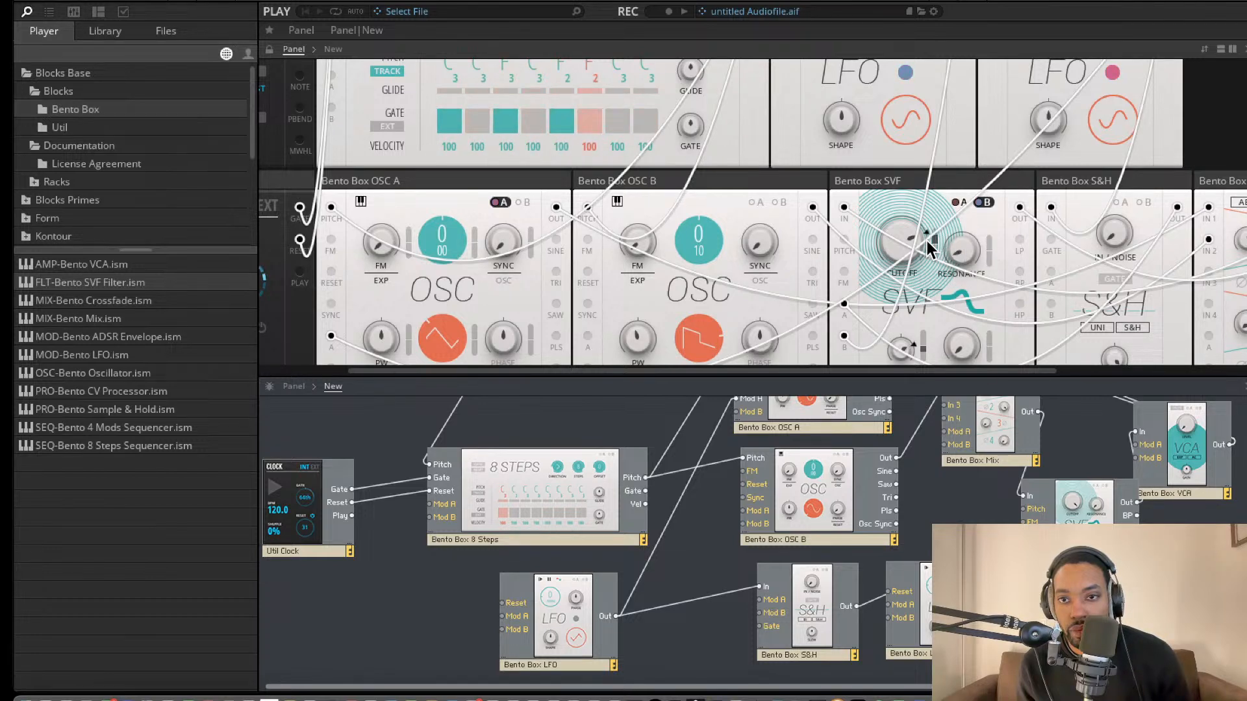
{"action": "scroll", "coordinate": [1086, 259], "scroll_direction": "right", "scroll_amount": 5}
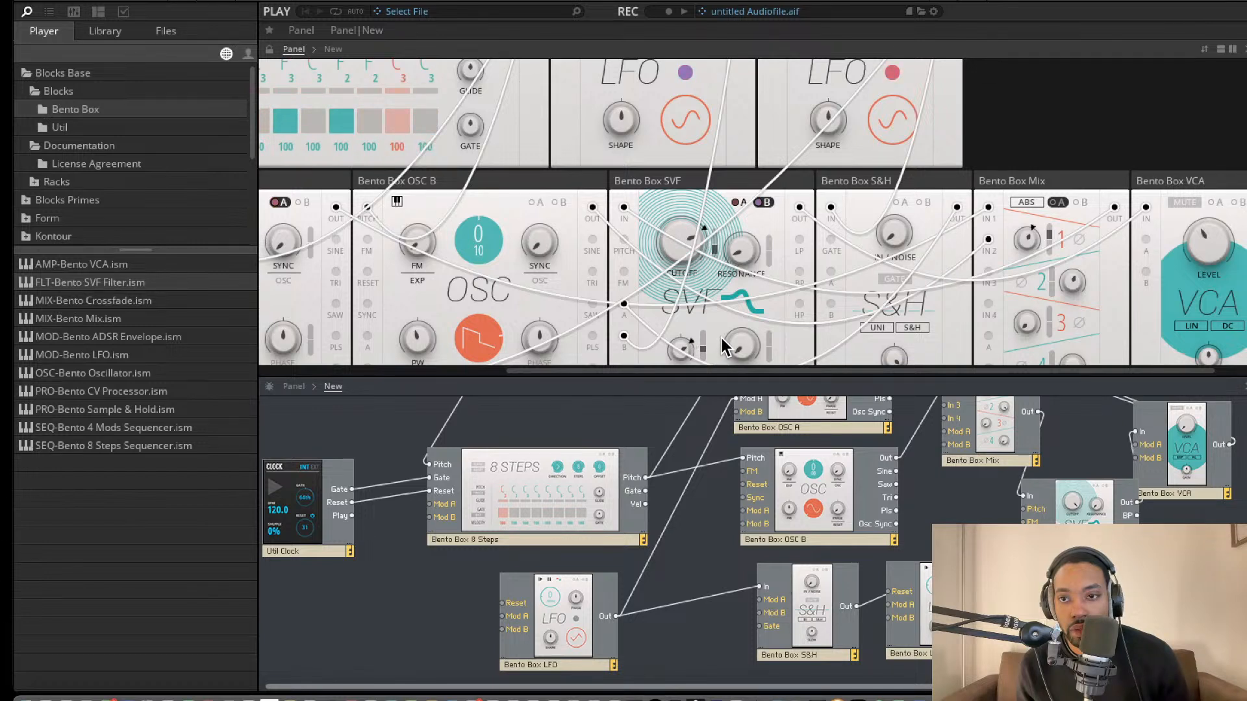
Fine-tune the cutoff frequency of the SVF filter while the sequence plays.
{"action": "scroll", "coordinate": [858, 256], "scroll_direction": "right", "scroll_amount": 2}
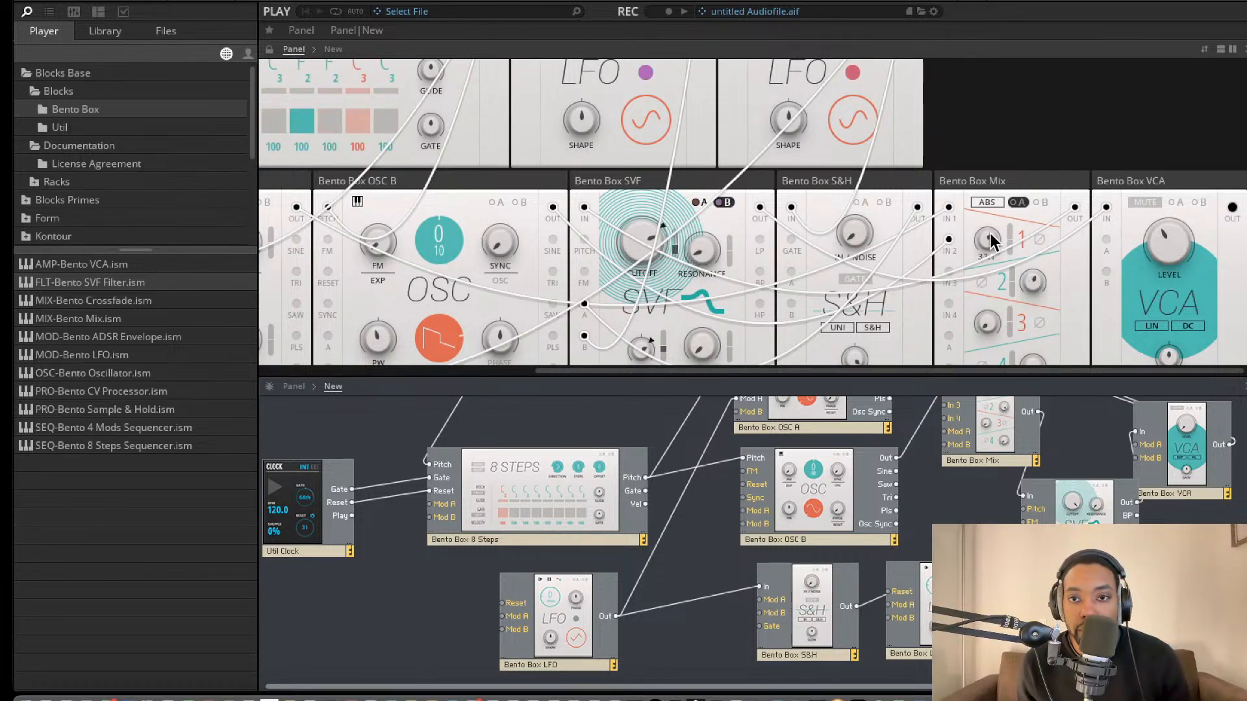
{"action": "scroll", "coordinate": [752, 268], "scroll_direction": "left", "scroll_amount": 3}
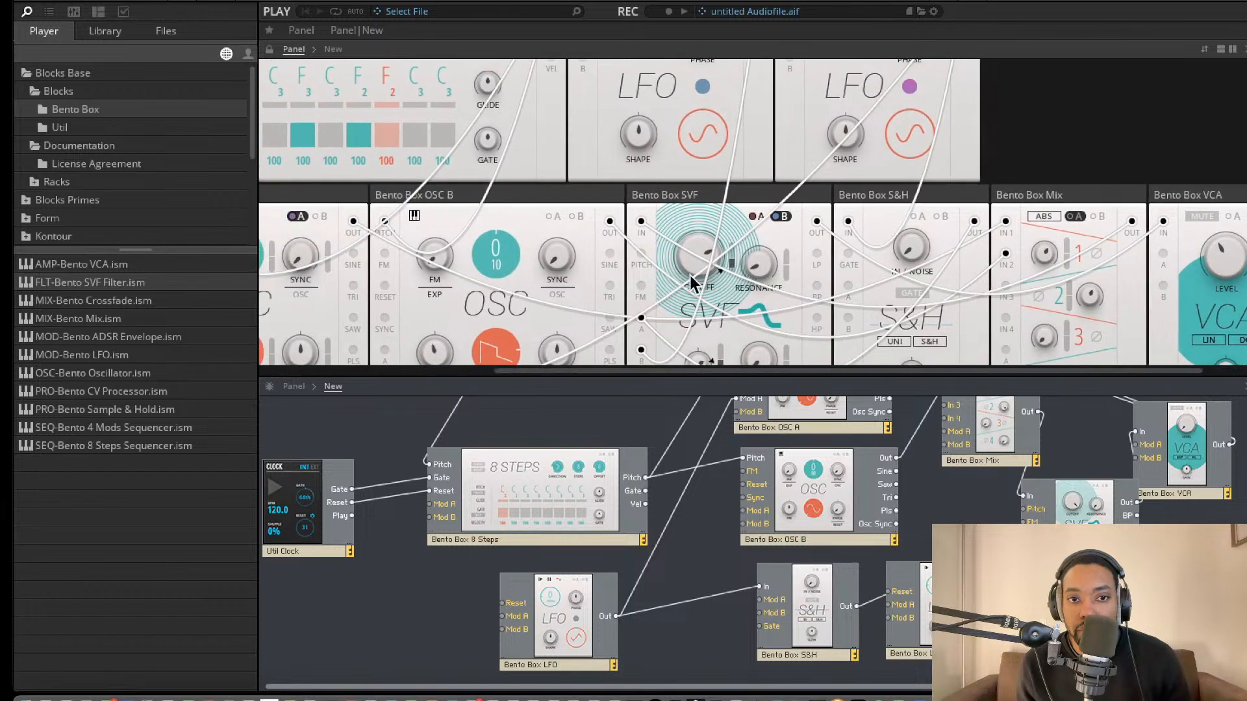
{"action": "mouse_move", "coordinate": [700, 271]}
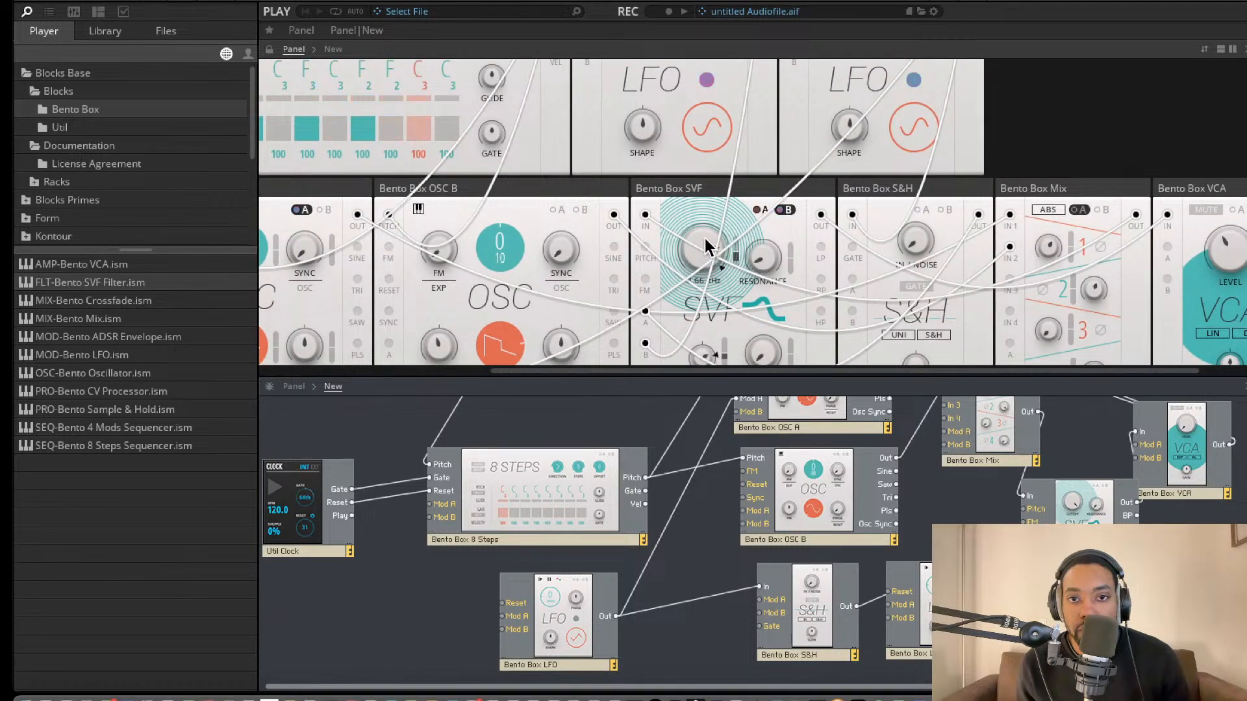
{"action": "scroll", "coordinate": [704, 256], "scroll_direction": "down", "scroll_amount": 1}
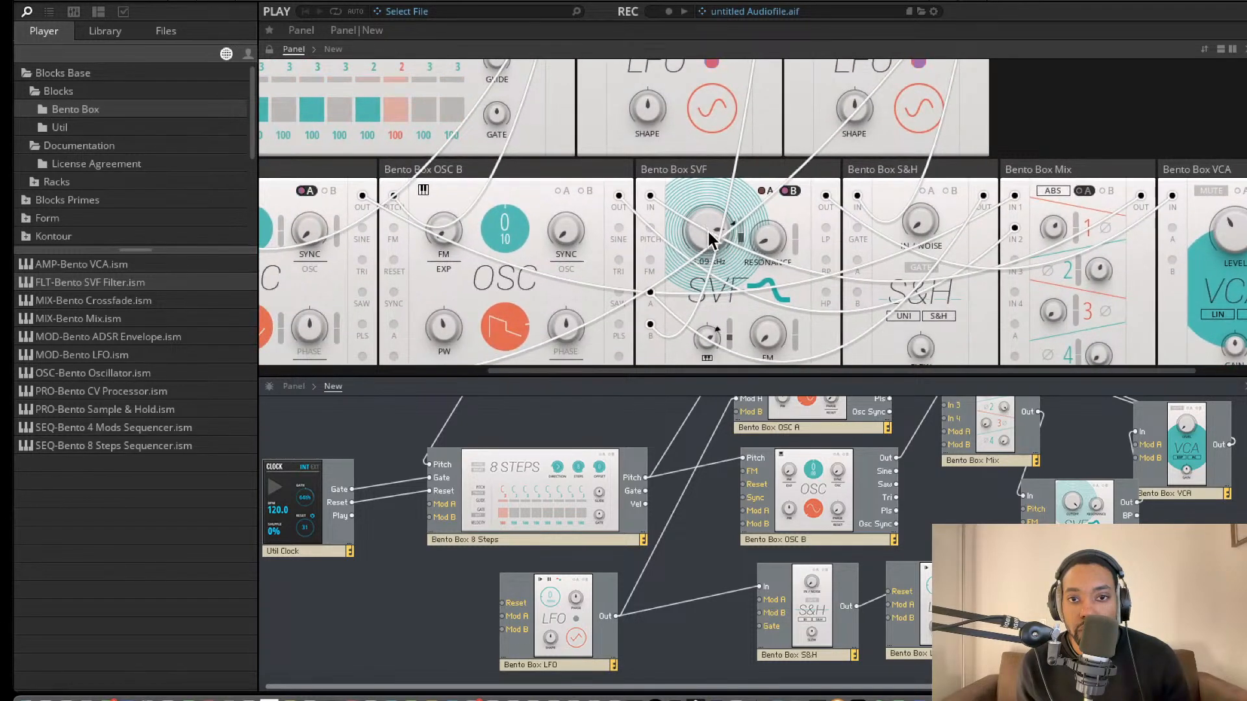
{"action": "scroll", "coordinate": [769, 282], "scroll_direction": "up", "scroll_amount": 1}
{"action": "scroll", "coordinate": [769, 281], "scroll_direction": "left", "scroll_amount": 1}
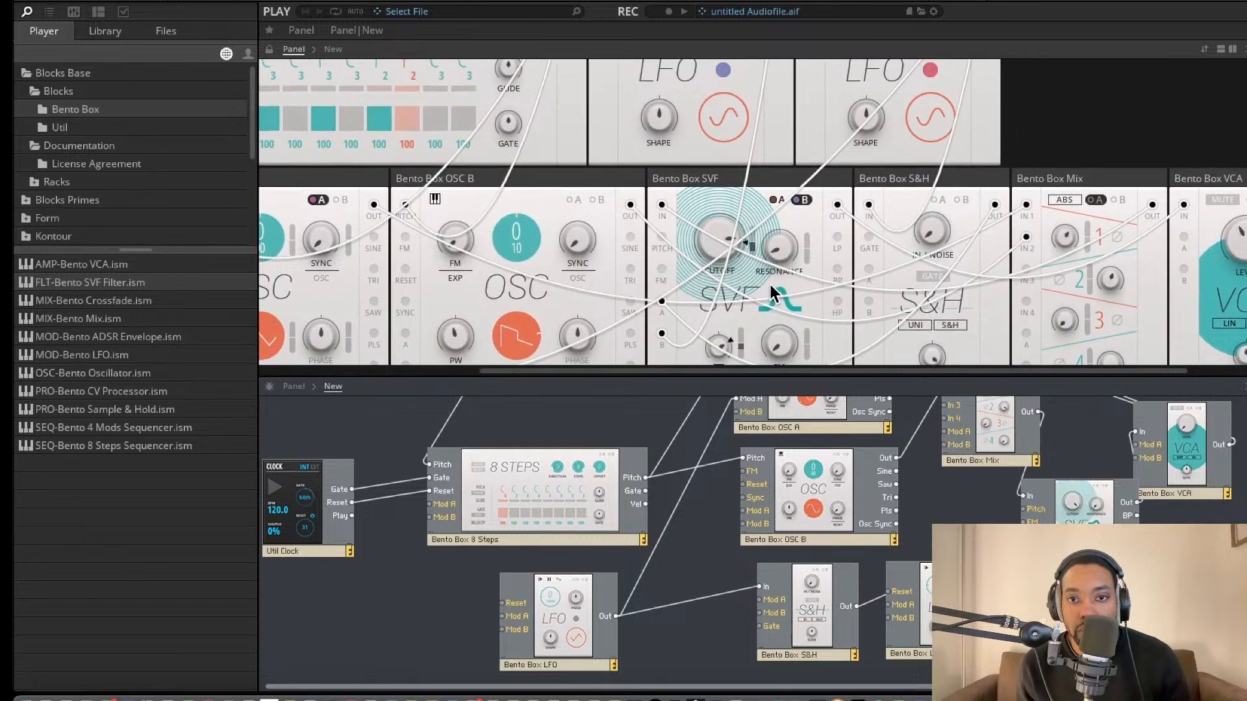
{"action": "scroll", "coordinate": [773, 286], "scroll_direction": "up", "scroll_amount": 1}
{"action": "mouse_move", "coordinate": [730, 256]}
{"action": "left_mouse_down"}
{"action": "mouse_move", "coordinate": [728, 277]}
{"action": "mouse_move", "coordinate": [734, 254]}
{"action": "left_mouse_up"}
{"action": "scroll", "coordinate": [753, 252], "scroll_direction": "up", "scroll_amount": 1}
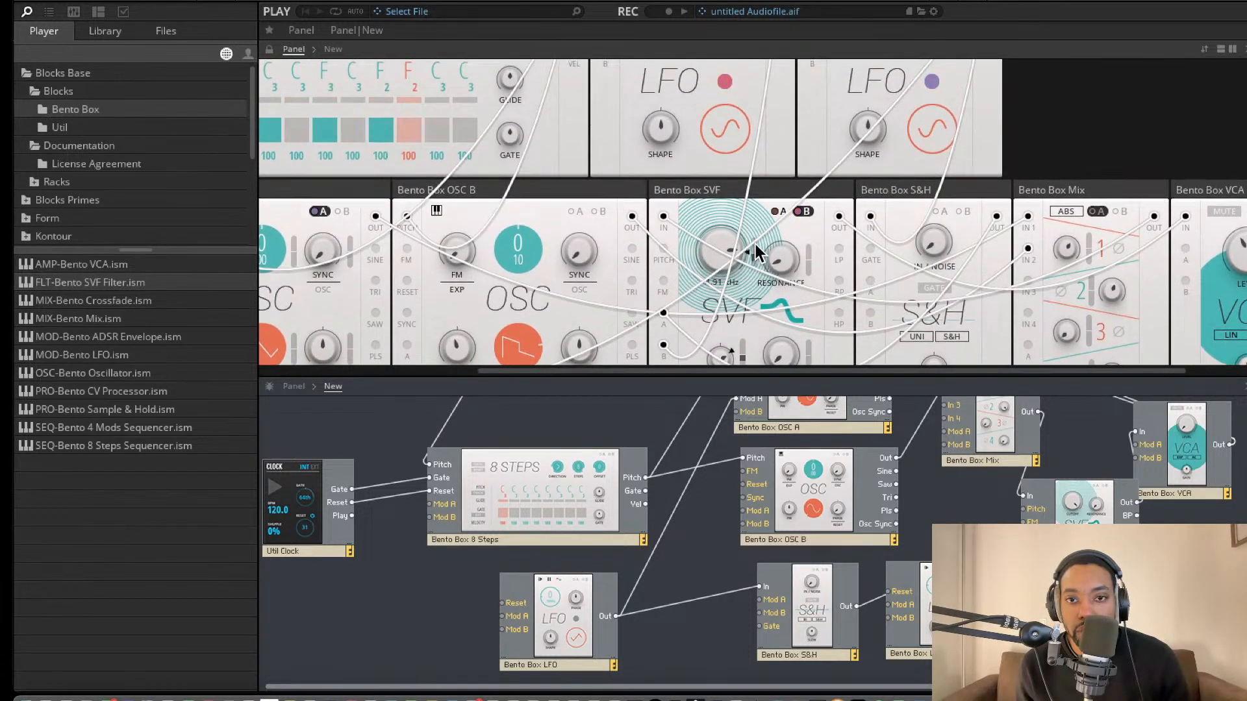
Review the oscillators, 8 Steps sequencer, LFOs, filter, S&H and mixer in the panel, along with their wiring in the structure view.
{"action": "scroll", "coordinate": [742, 234], "scroll_direction": "left", "scroll_amount": 5}
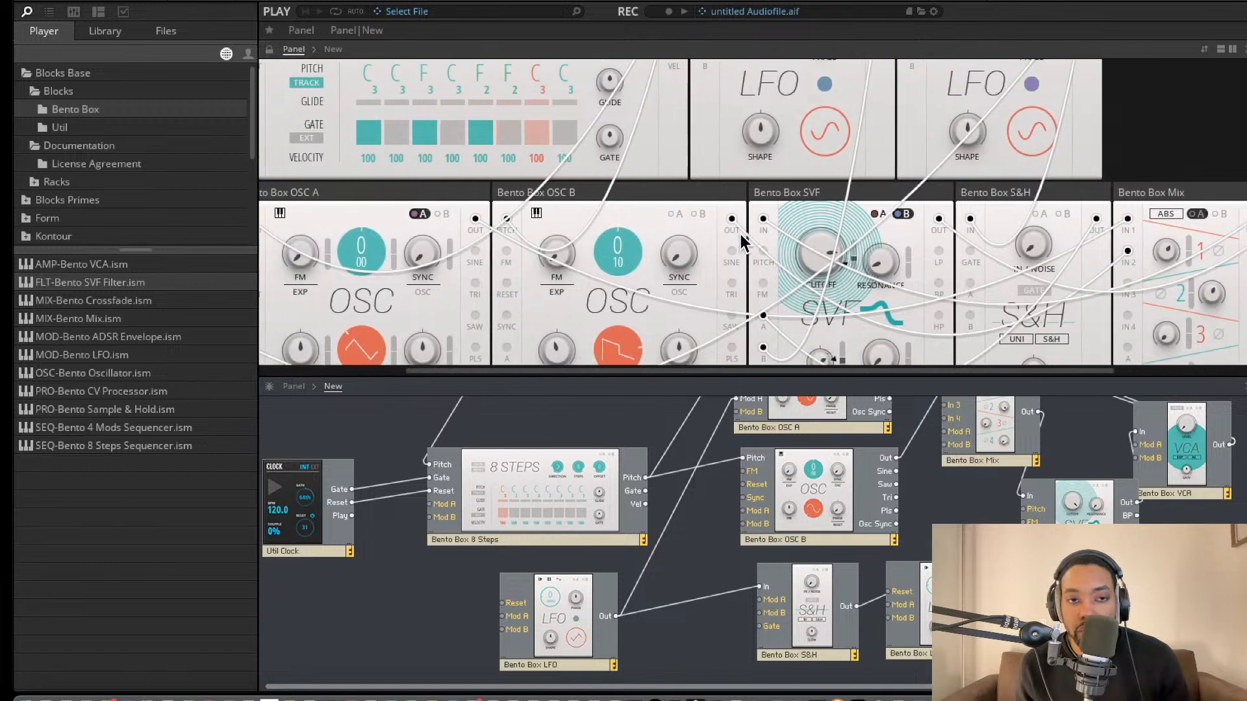
{"action": "scroll", "coordinate": [706, 261], "scroll_direction": "left", "scroll_amount": 4}
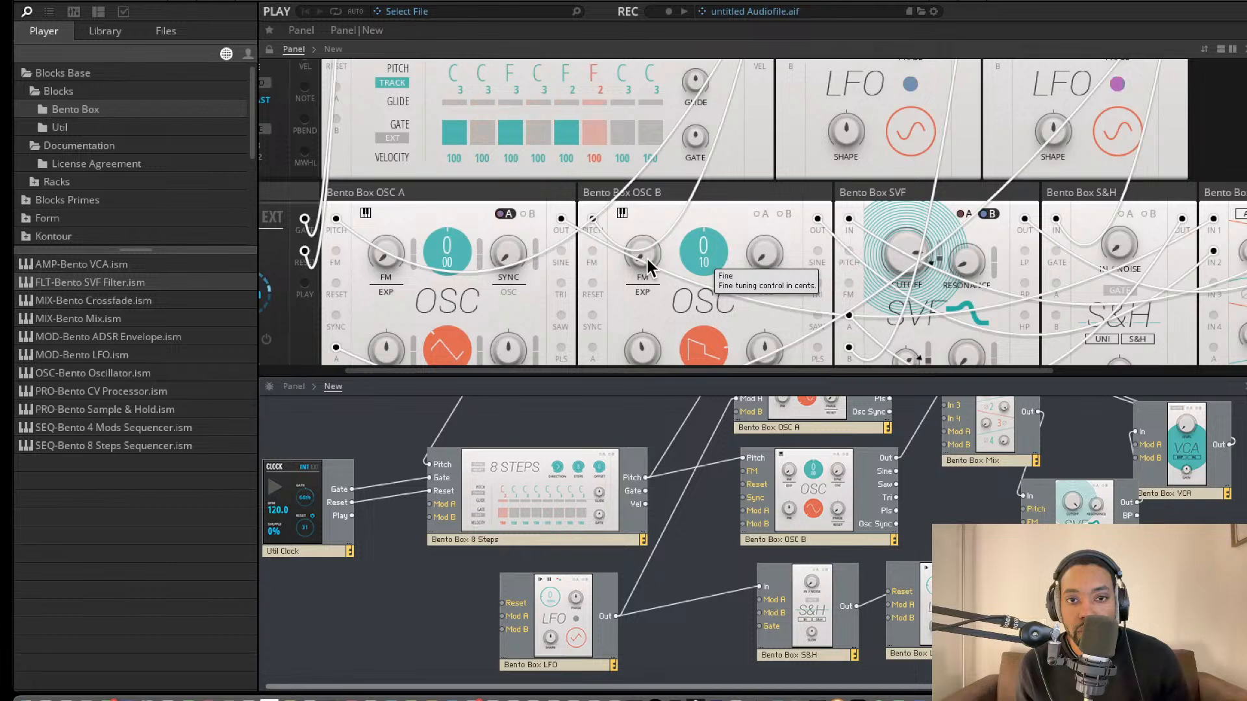
{"action": "left_click_drag", "start_coordinate": [647, 258], "coordinate": [649, 142]}
{"action": "scroll", "coordinate": [697, 251], "scroll_direction": "down", "scroll_amount": 5}
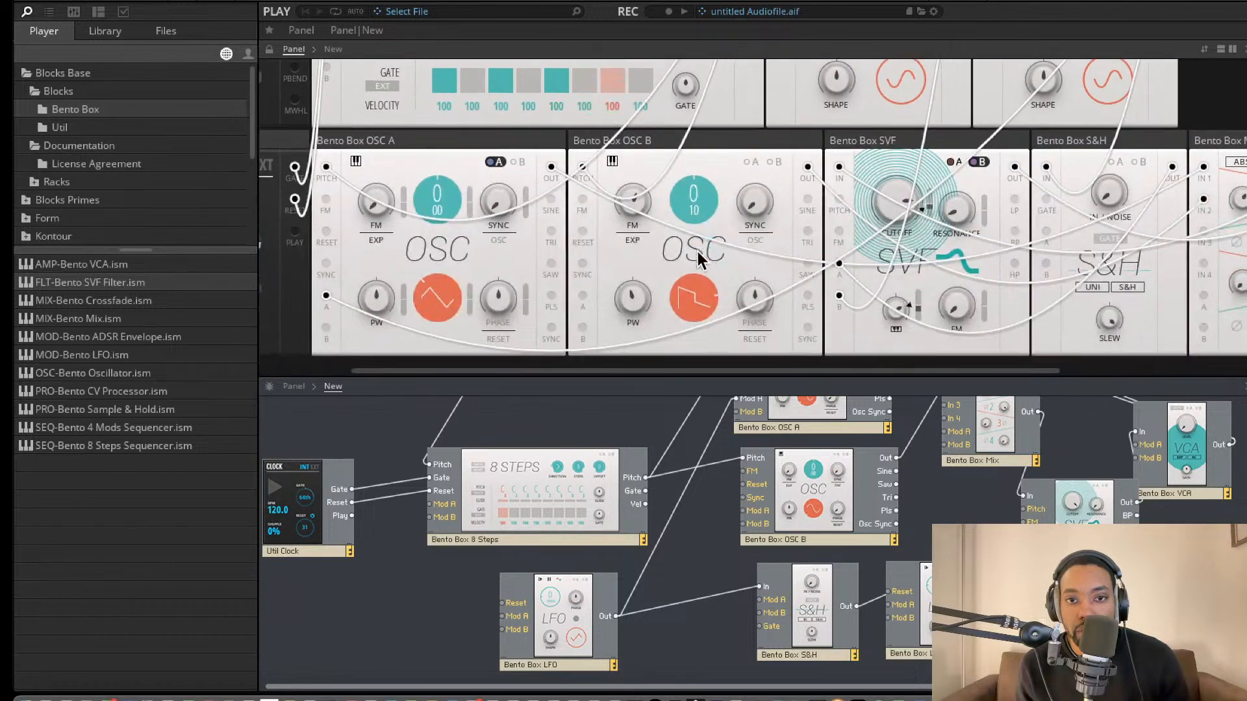
{"action": "scroll", "coordinate": [677, 275], "scroll_direction": "up", "scroll_amount": 7}
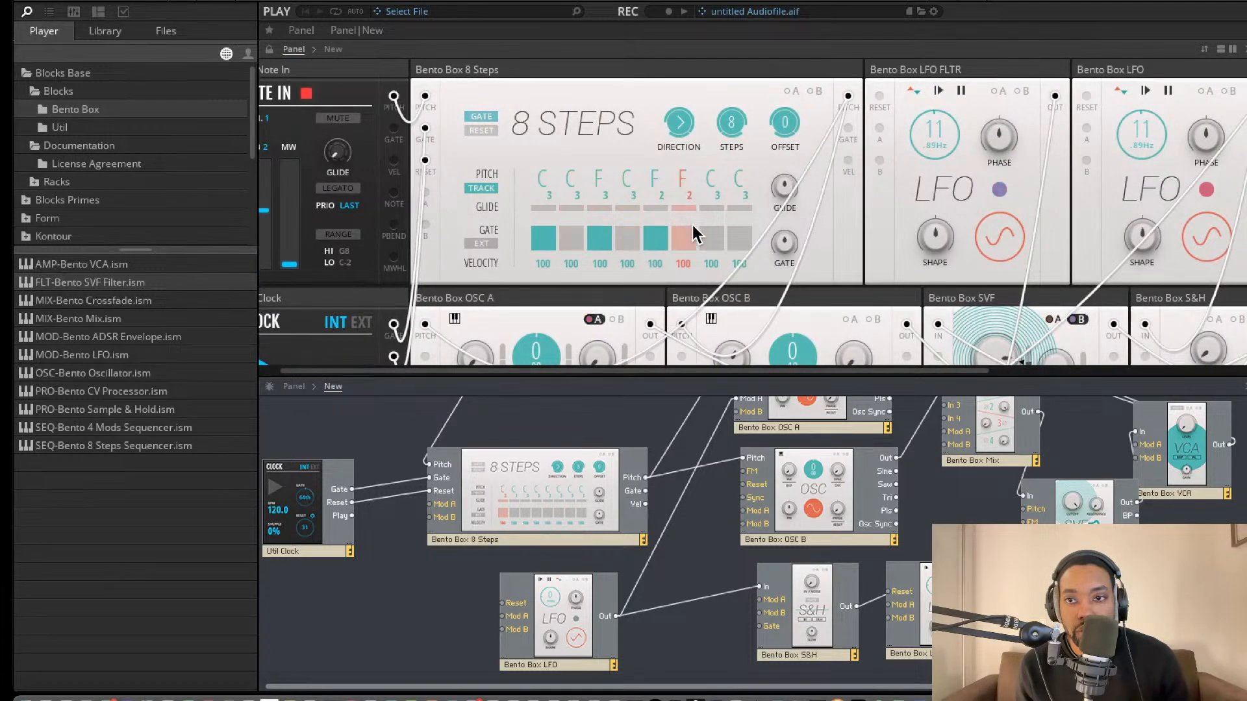
{"action": "scroll", "coordinate": [741, 223], "scroll_direction": "right", "scroll_amount": 3}
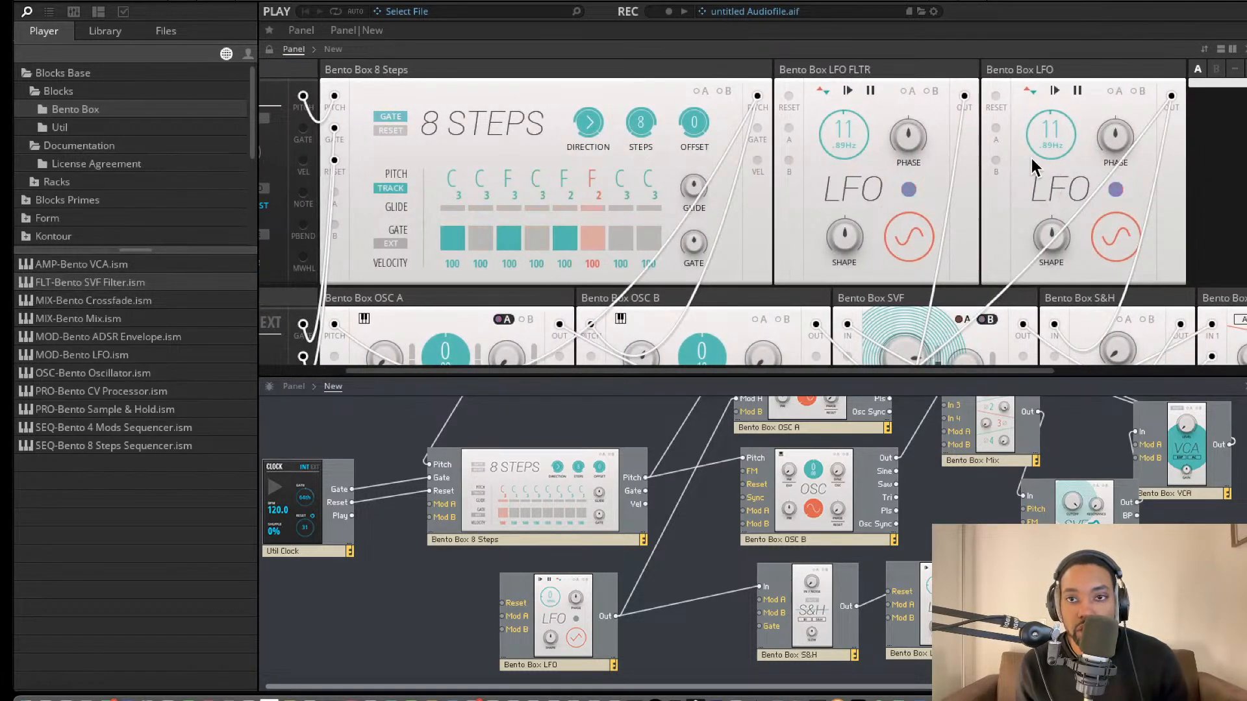
{"action": "scroll", "coordinate": [1031, 155], "scroll_direction": "right", "scroll_amount": 6}
{"action": "scroll", "coordinate": [891, 205], "scroll_direction": "down", "scroll_amount": 4}
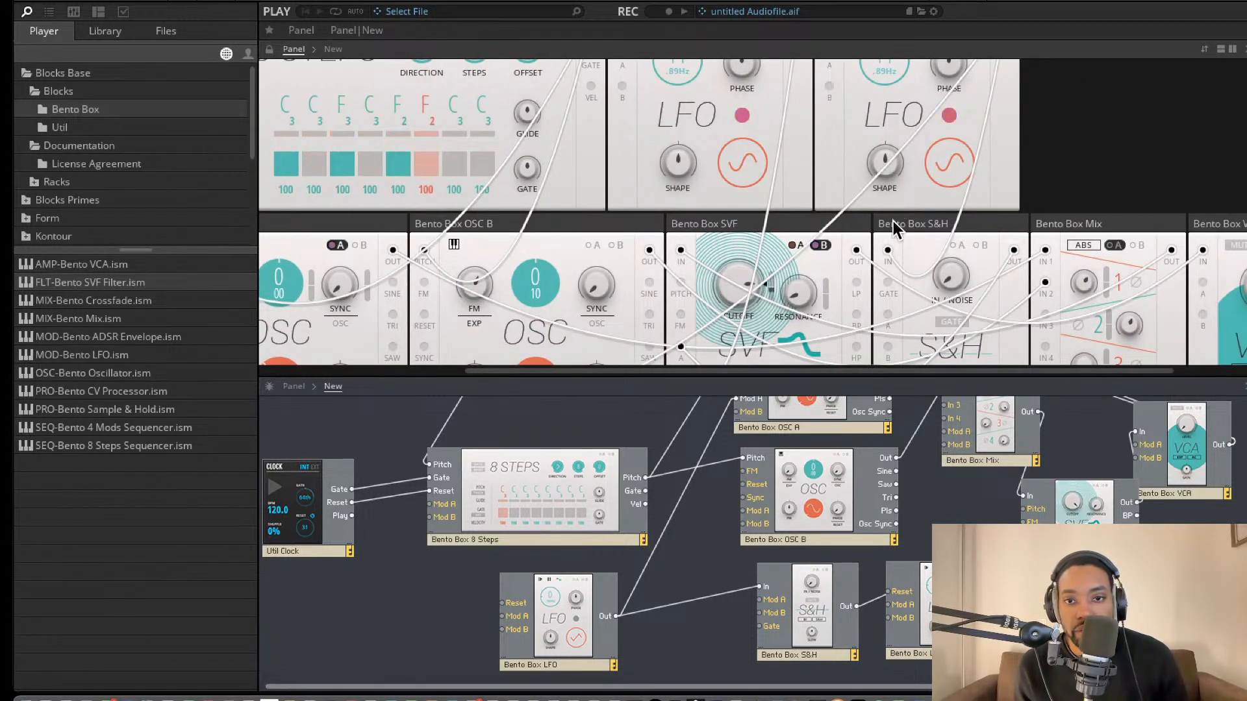
{"action": "scroll", "coordinate": [837, 274], "scroll_direction": "down", "scroll_amount": 4}
{"action": "scroll", "coordinate": [754, 539], "scroll_direction": "up", "scroll_amount": 3}
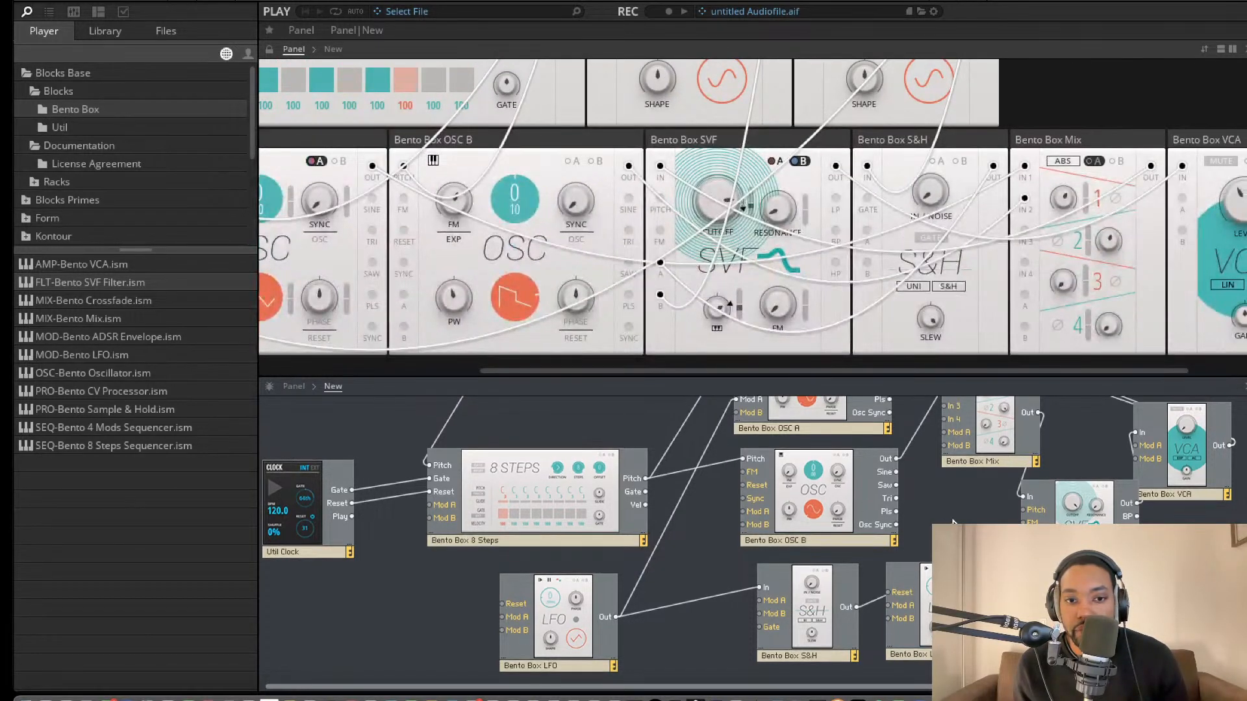
{"action": "scroll", "coordinate": [951, 521], "scroll_direction": "up", "scroll_amount": 3}
{"action": "scroll", "coordinate": [951, 521], "scroll_direction": "down", "scroll_amount": 2}
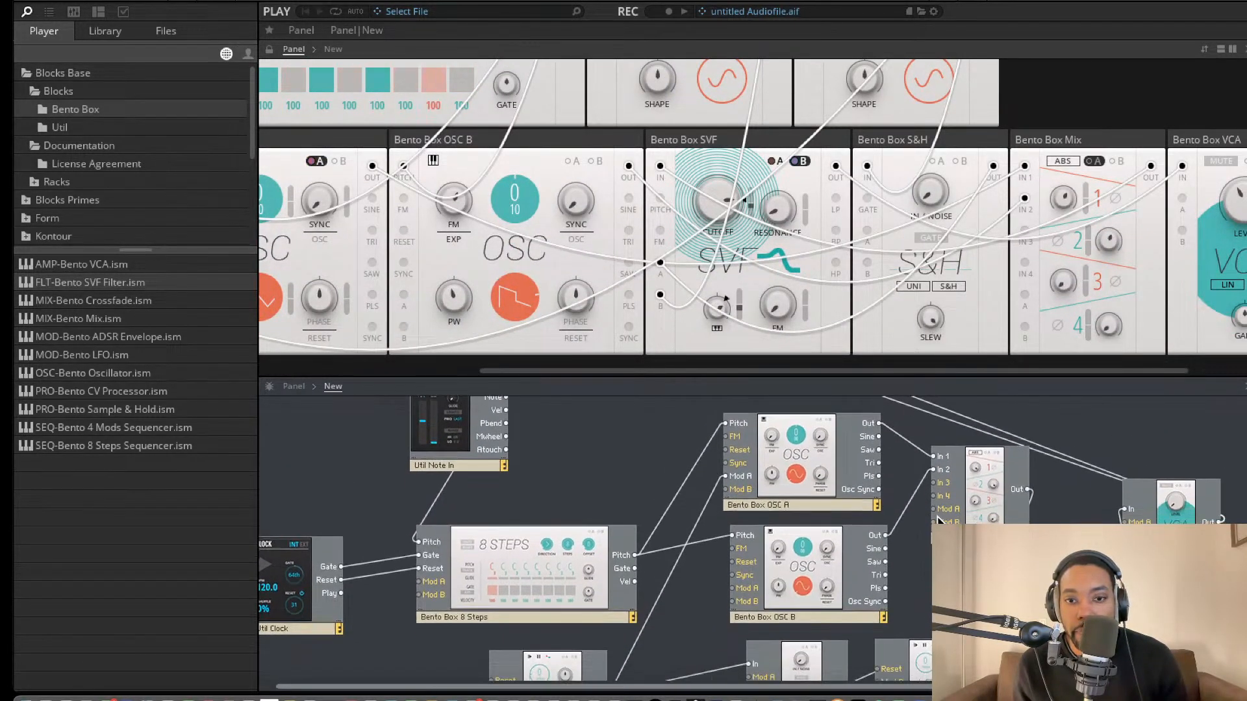